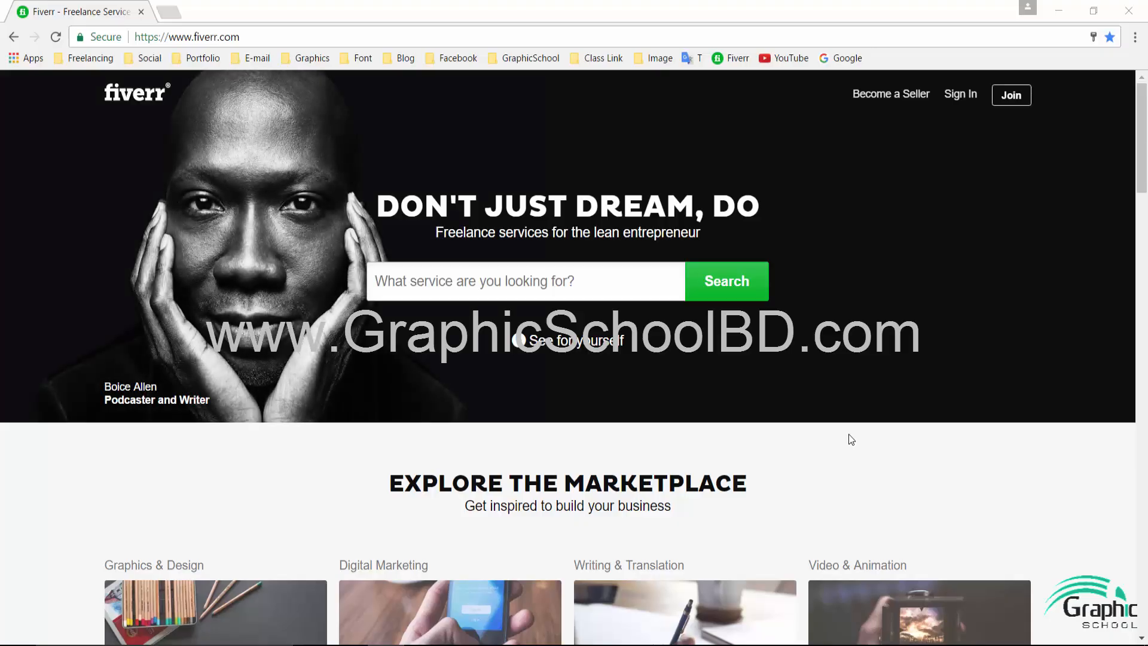
# - Start a new Fiverr account via Join and enter the account's e-mail address
pyautogui.click(1021, 103)
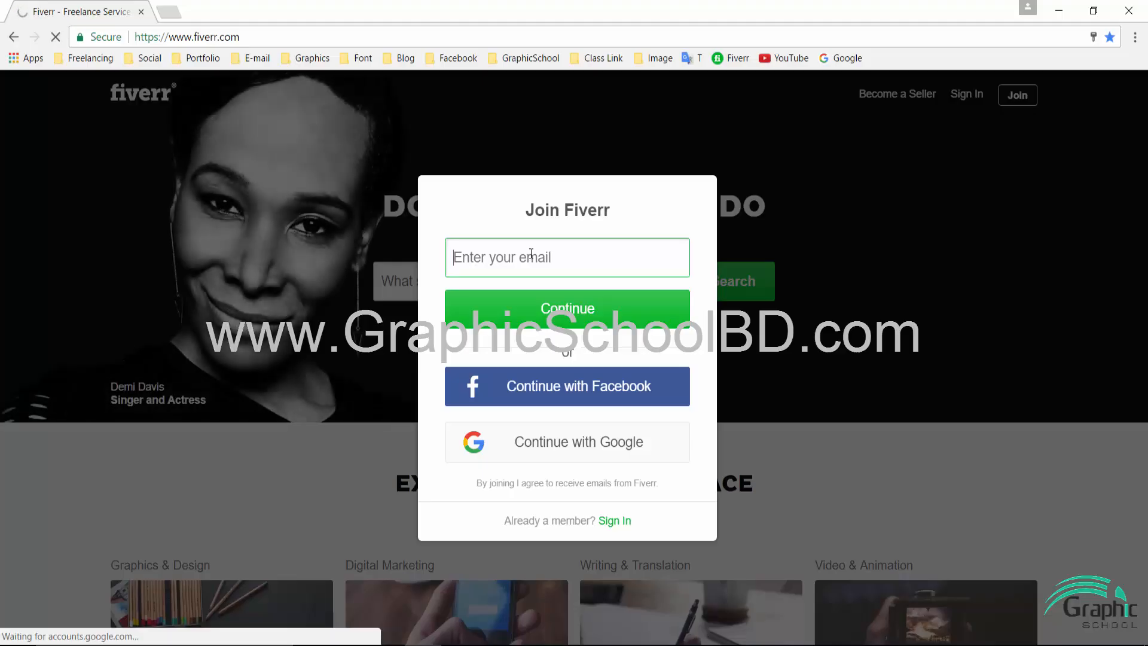
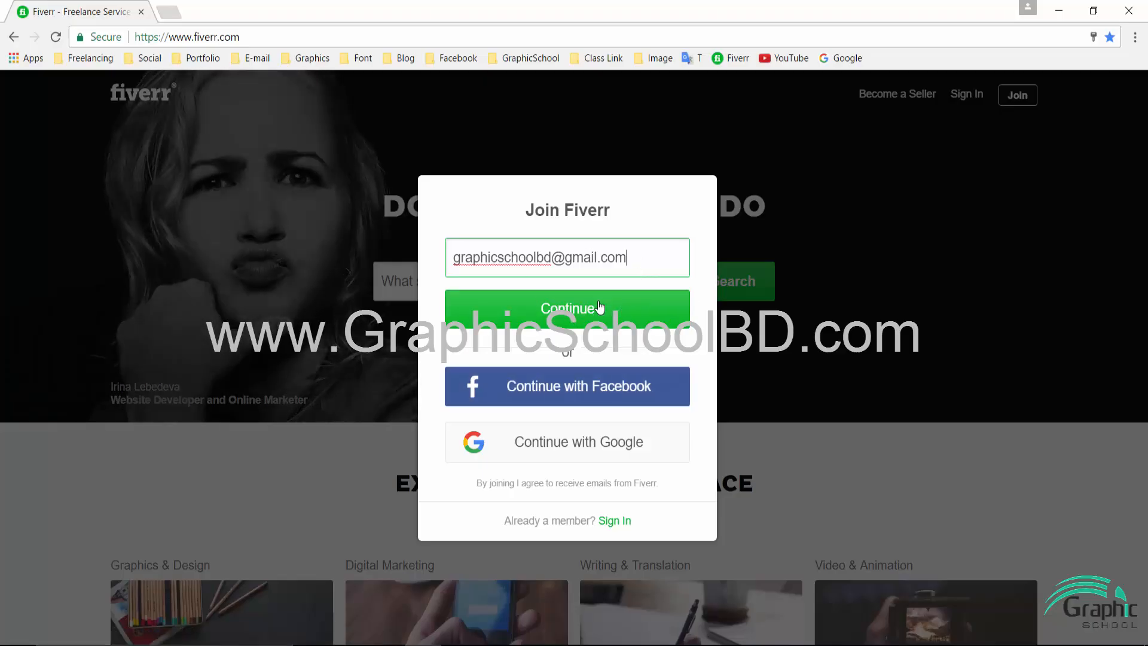
# - Submit the e-mail and move to the empty username and password step
pyautogui.click(599, 310)
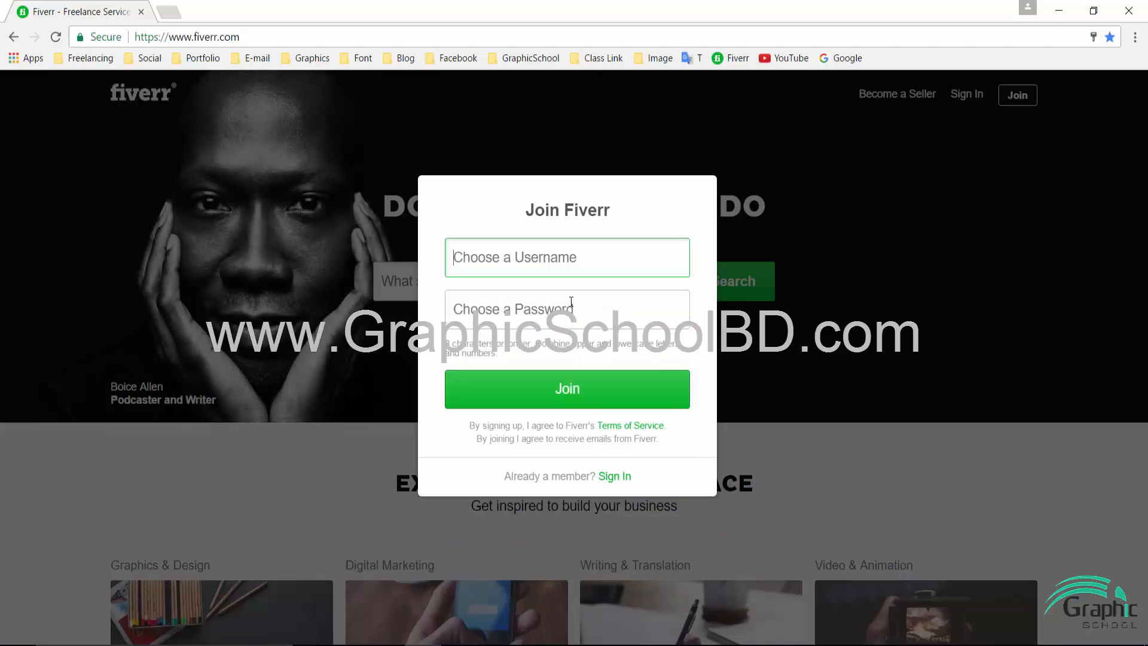
pyautogui.moveTo(524, 217); pyautogui.dragTo(656, 231)
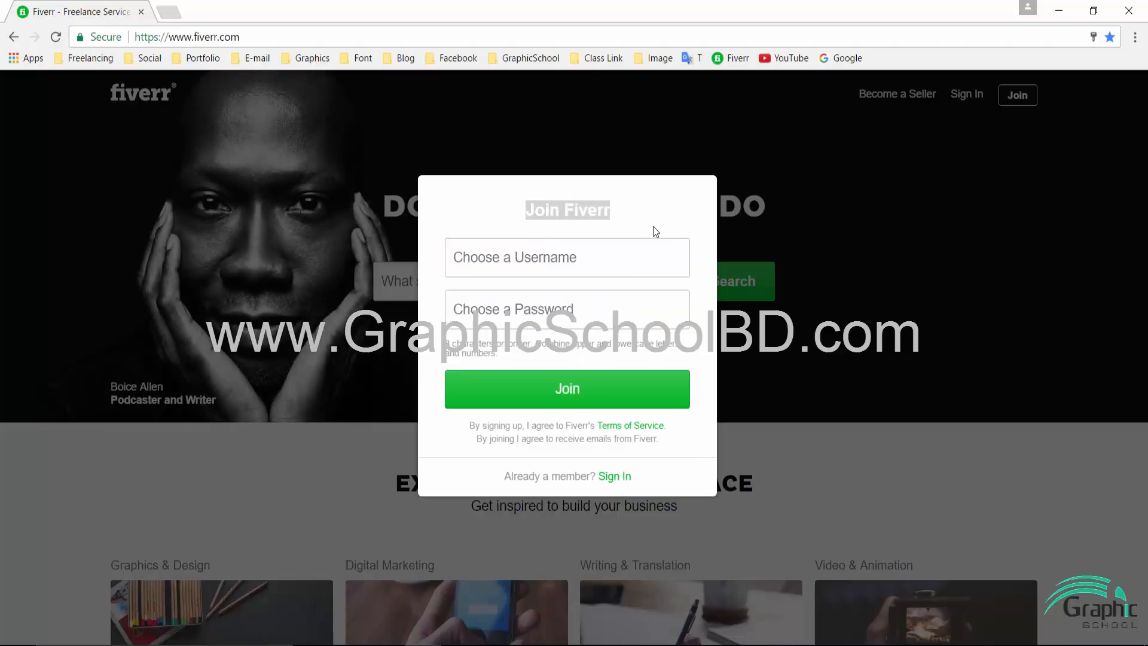
pyautogui.click(502, 272)
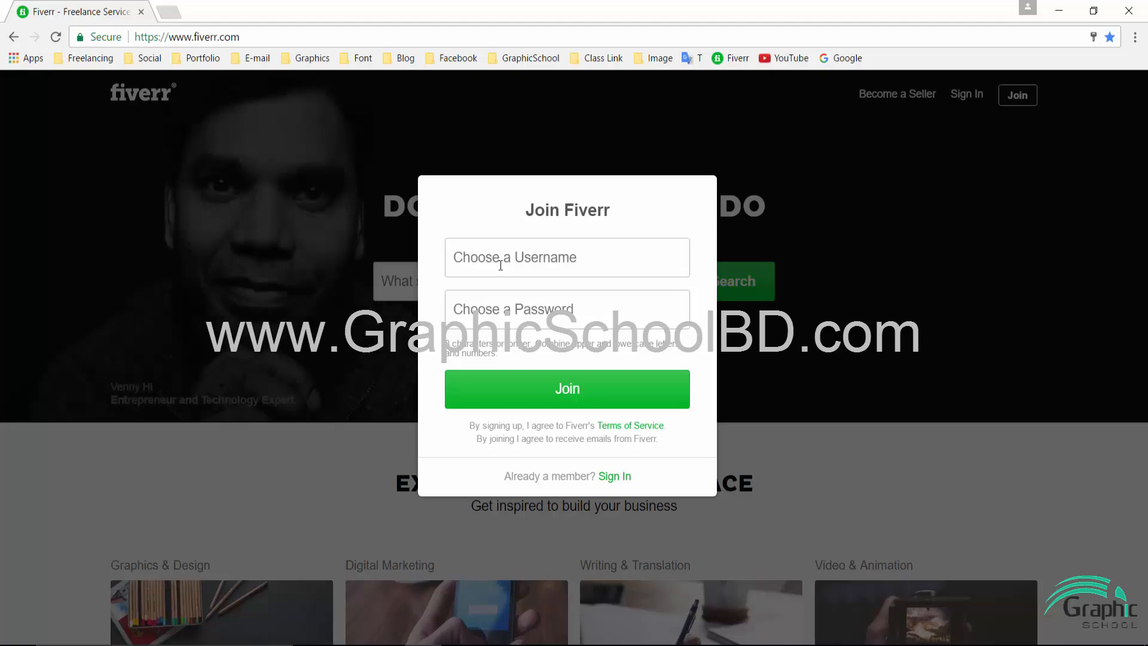
pyautogui.click(504, 311)
pyautogui.click(542, 249)
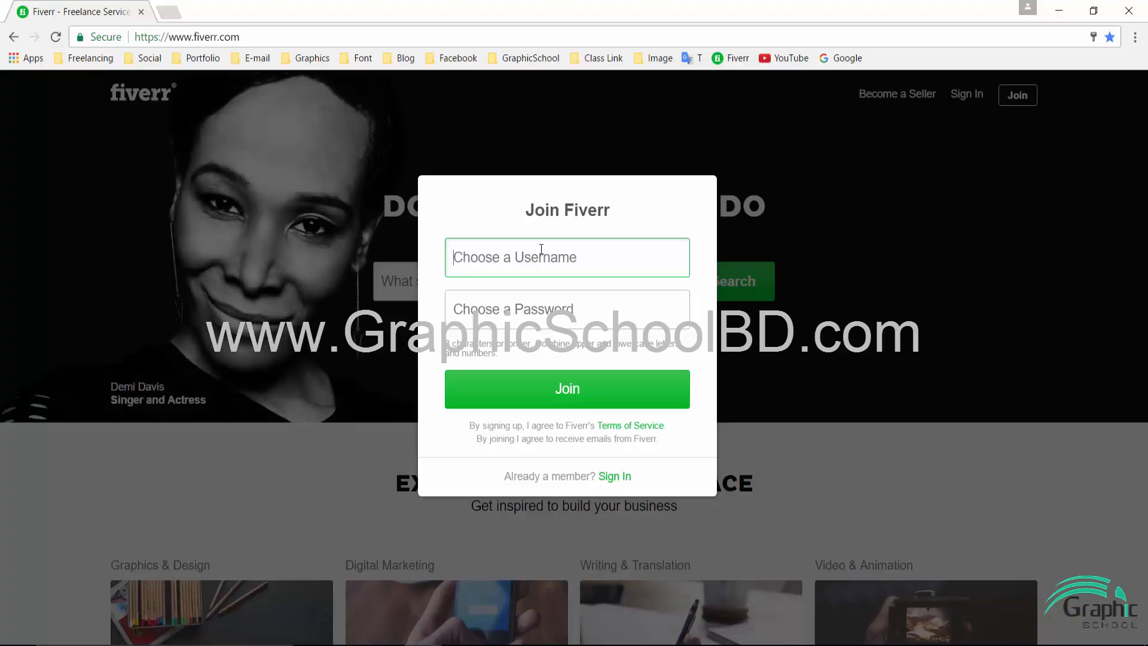
# - Enter a username and the account password, then submit the sign-up to create the account
pyautogui.write('gr')
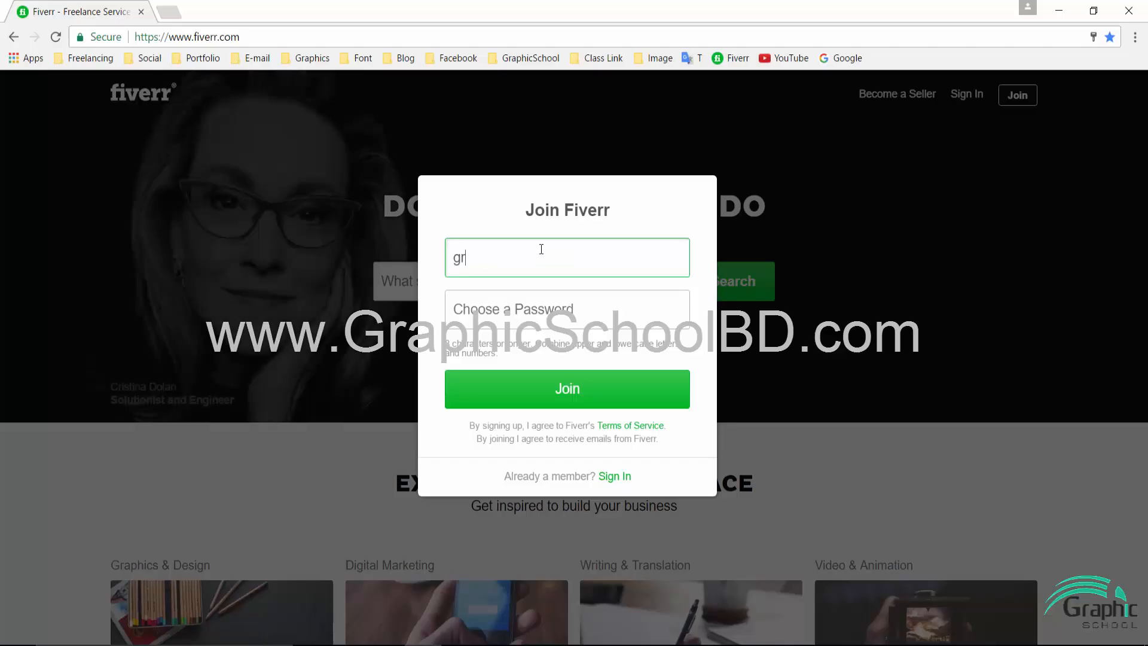
pyautogui.write('aphicshool')
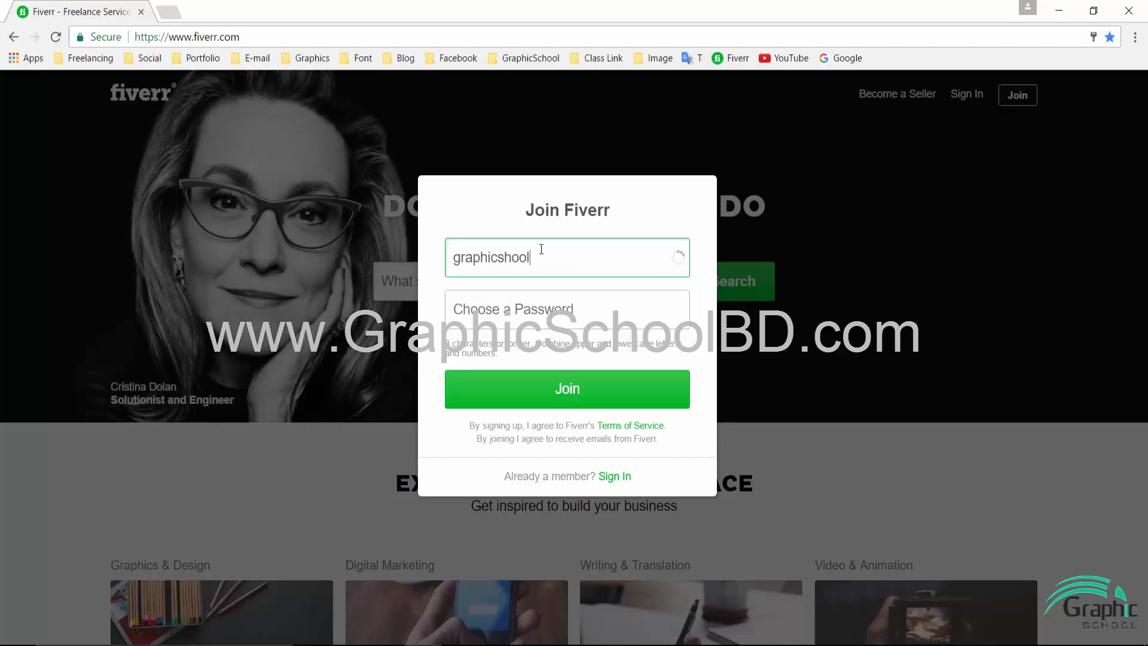
pyautogui.write('bd')
pyautogui.press('Tab')
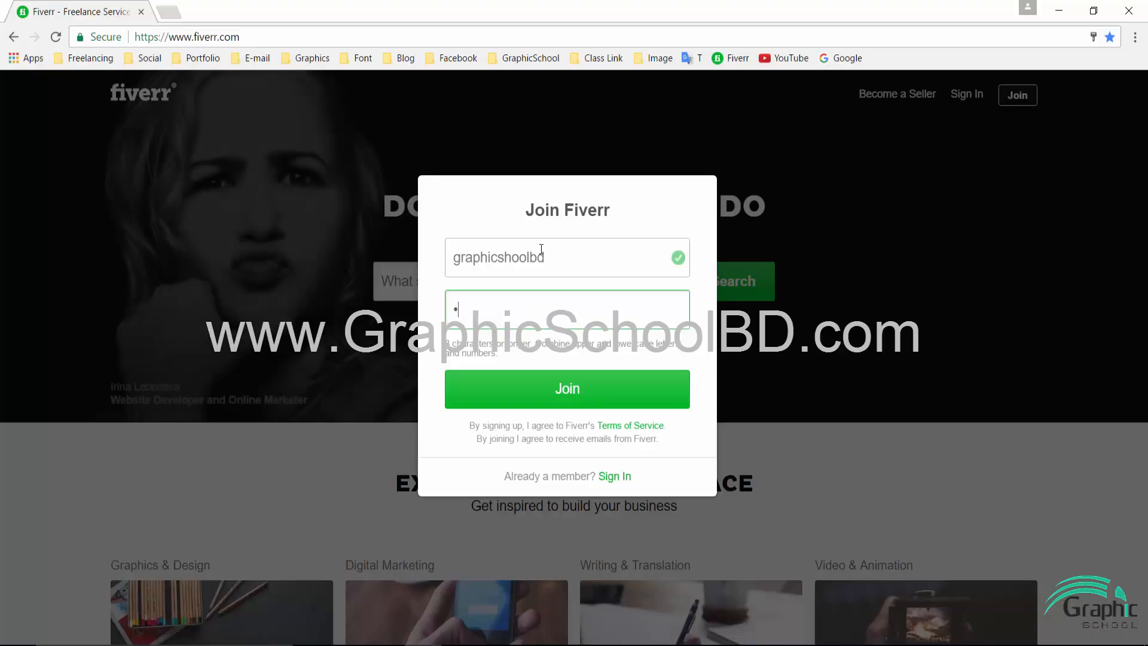
pyautogui.press('Down')
pyautogui.write('******')
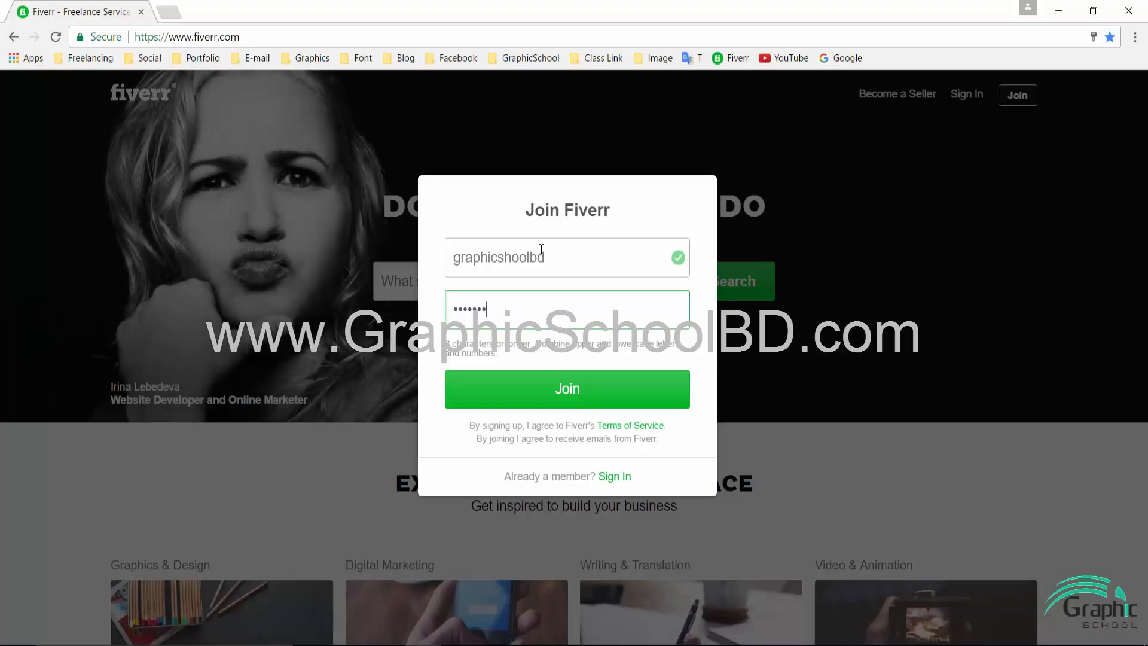
pyautogui.write('***')
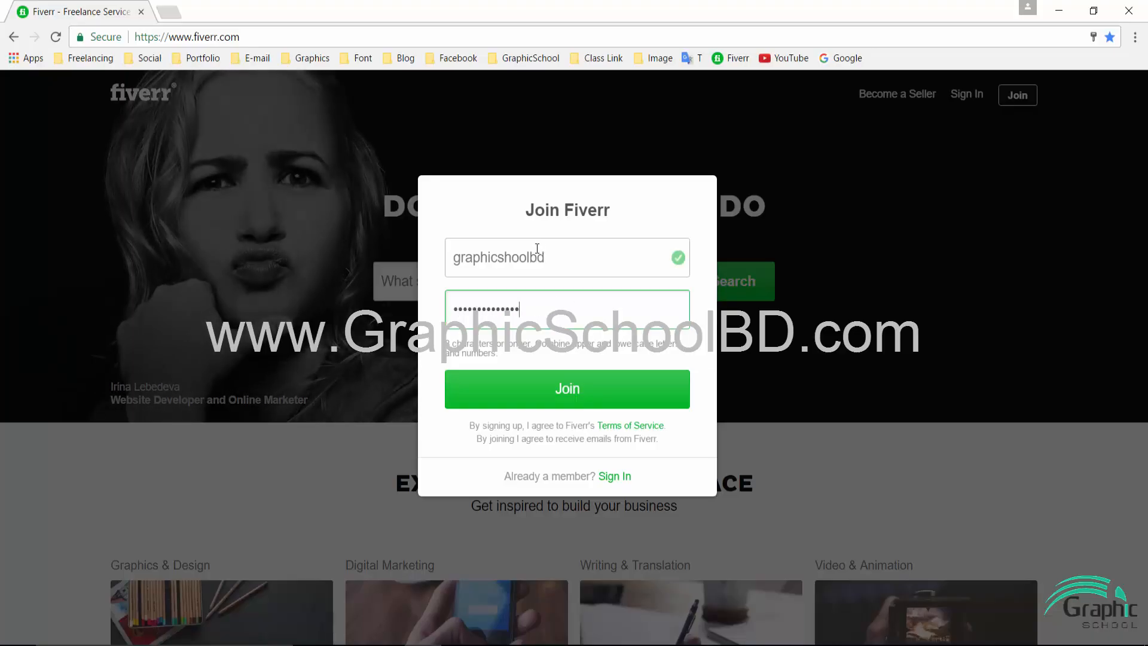
pyautogui.click(584, 387)
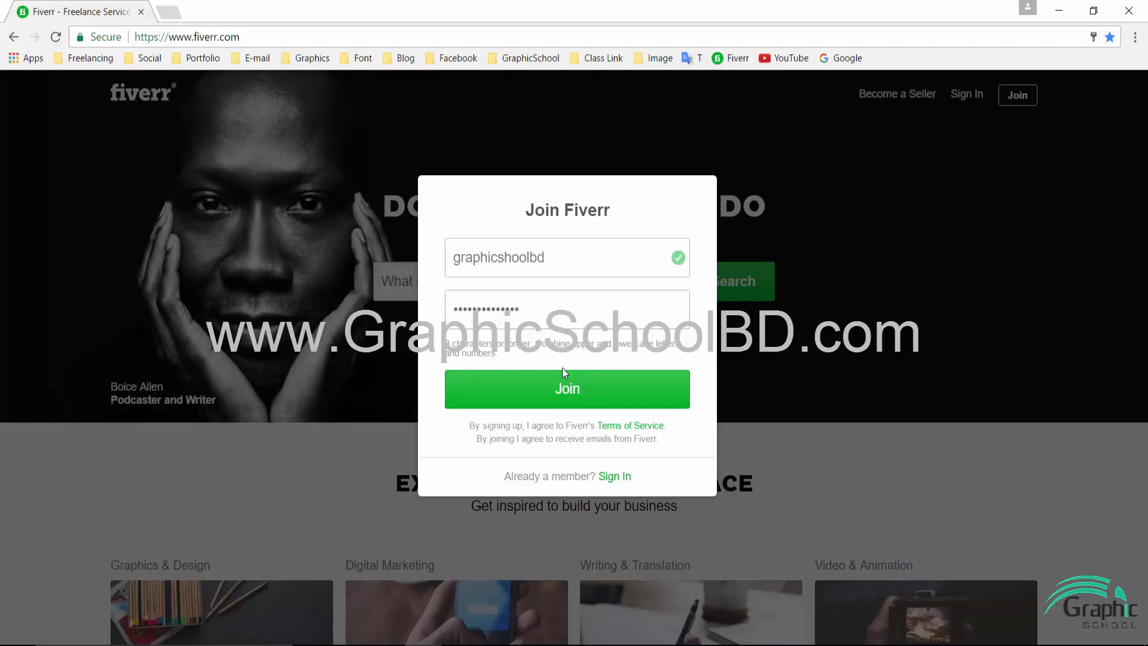
pyautogui.click(584, 390)
pyautogui.write('*****')
pyautogui.press('Return')
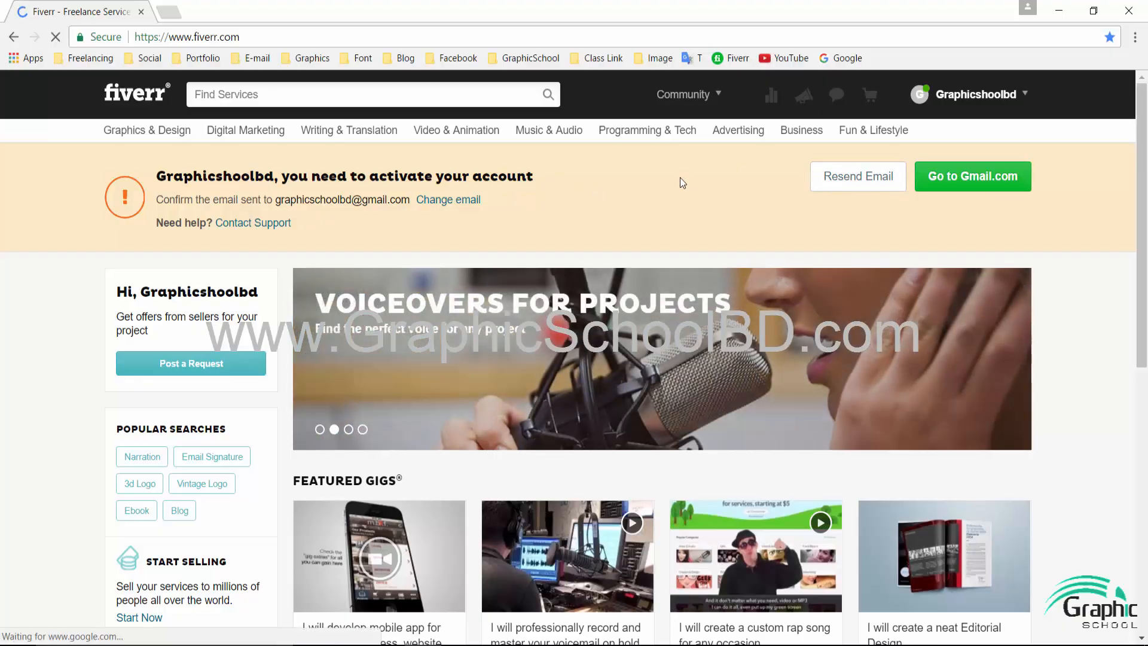
# - Save the new password, activate the account from the confirmation e-mail, and close the extra tabs
pyautogui.click(989, 139)
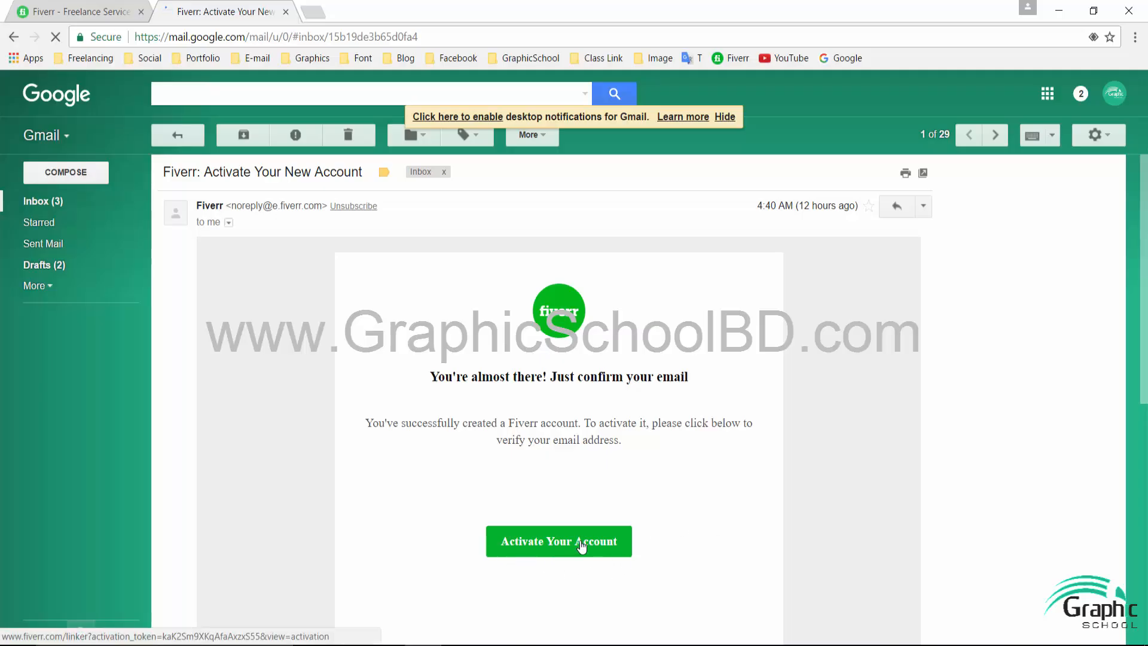
pyautogui.click(609, 545)
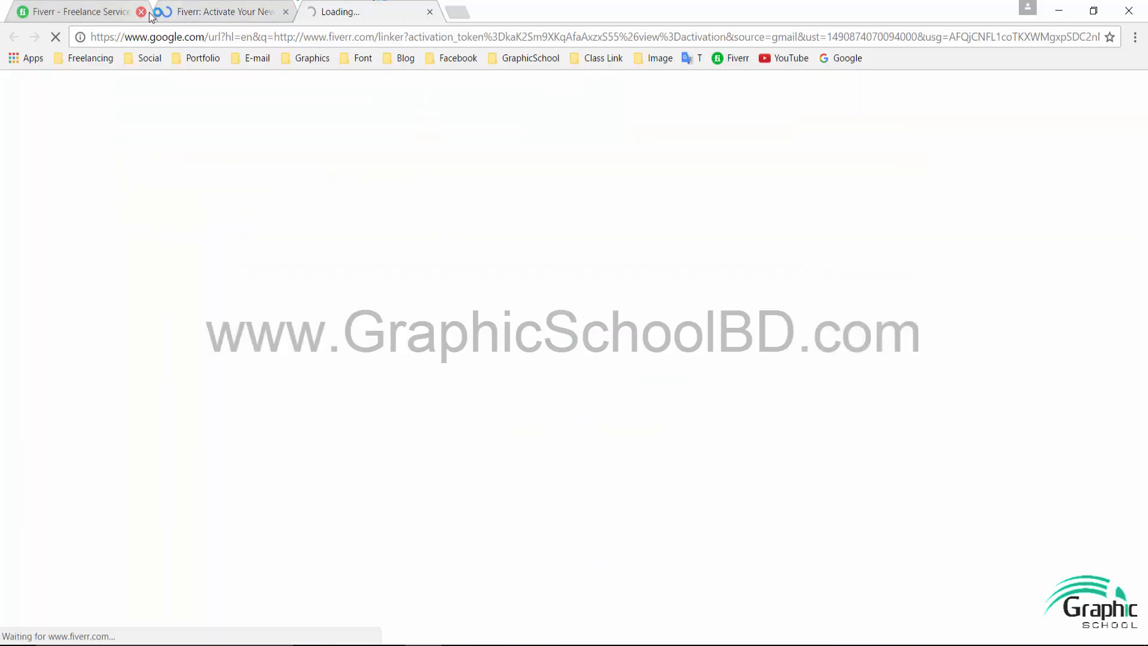
pyautogui.click(286, 12)
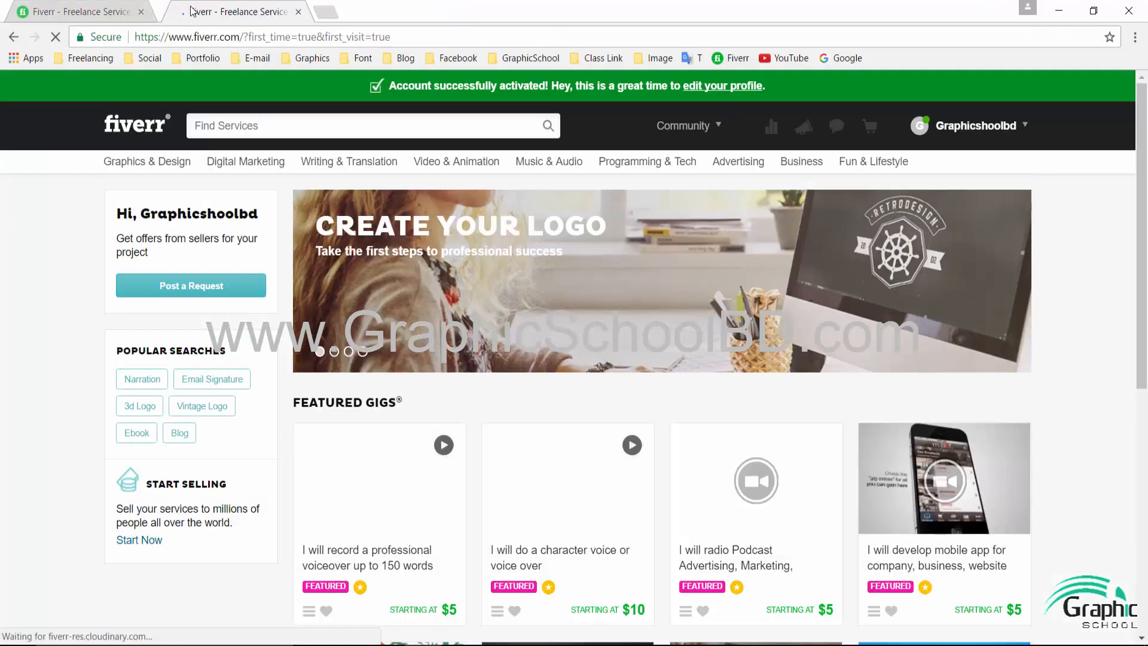
pyautogui.click(141, 12)
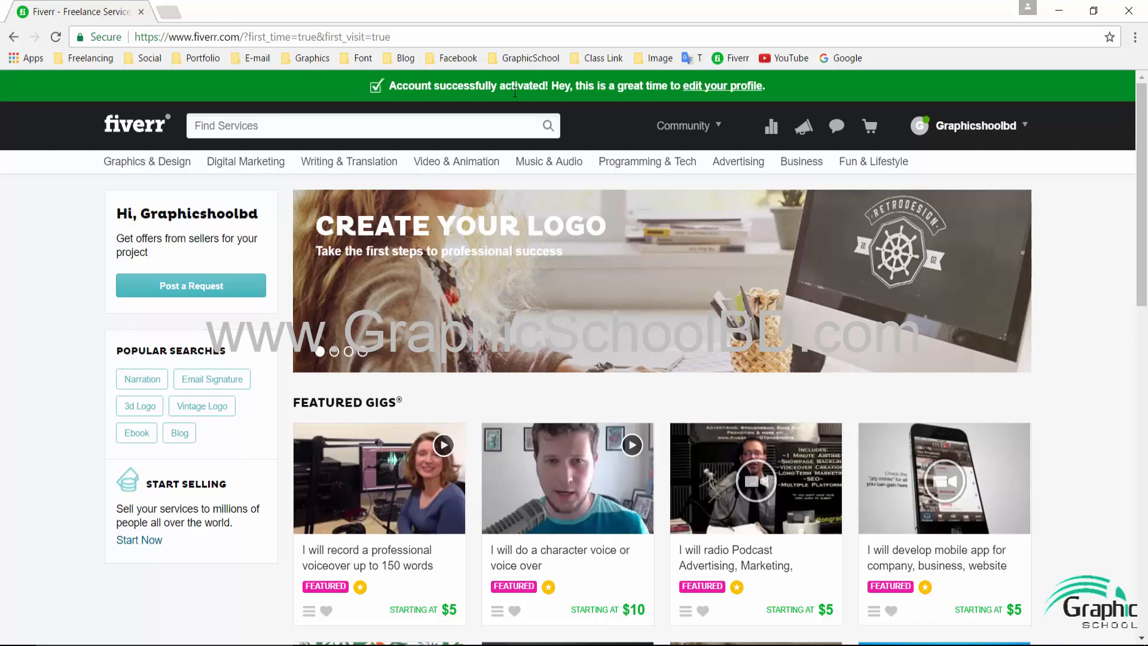
pyautogui.moveTo(389, 85); pyautogui.dragTo(552, 85)
pyautogui.click(444, 86)
pyautogui.click(574, 85)
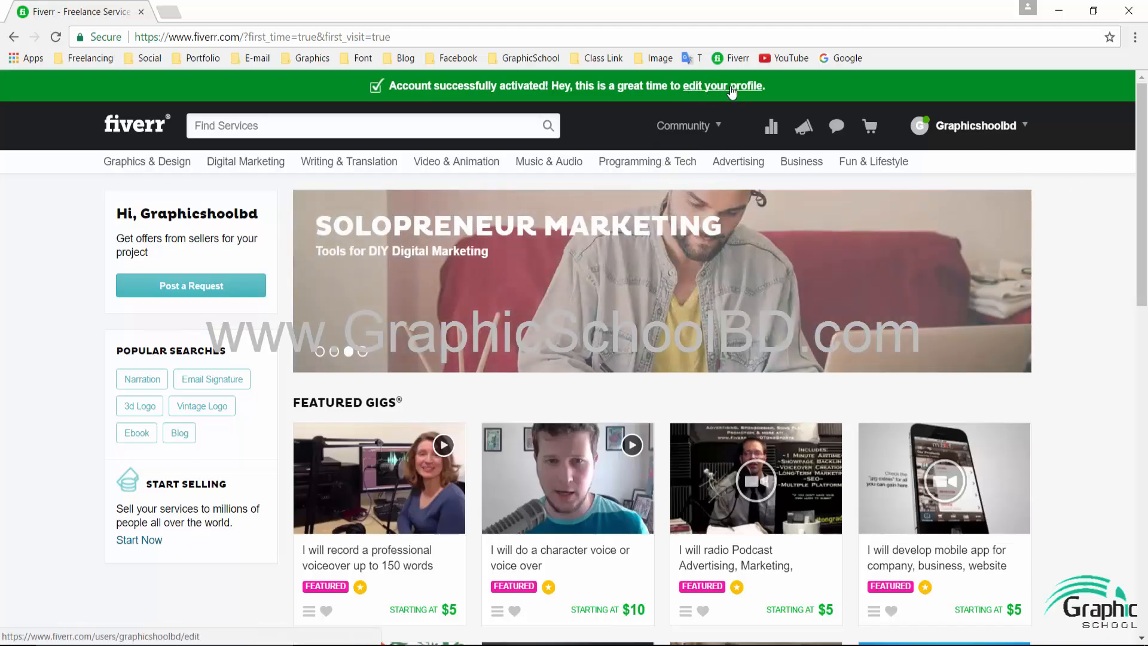
# - Enter the seller's full name on the account settings page
pyautogui.click(730, 88)
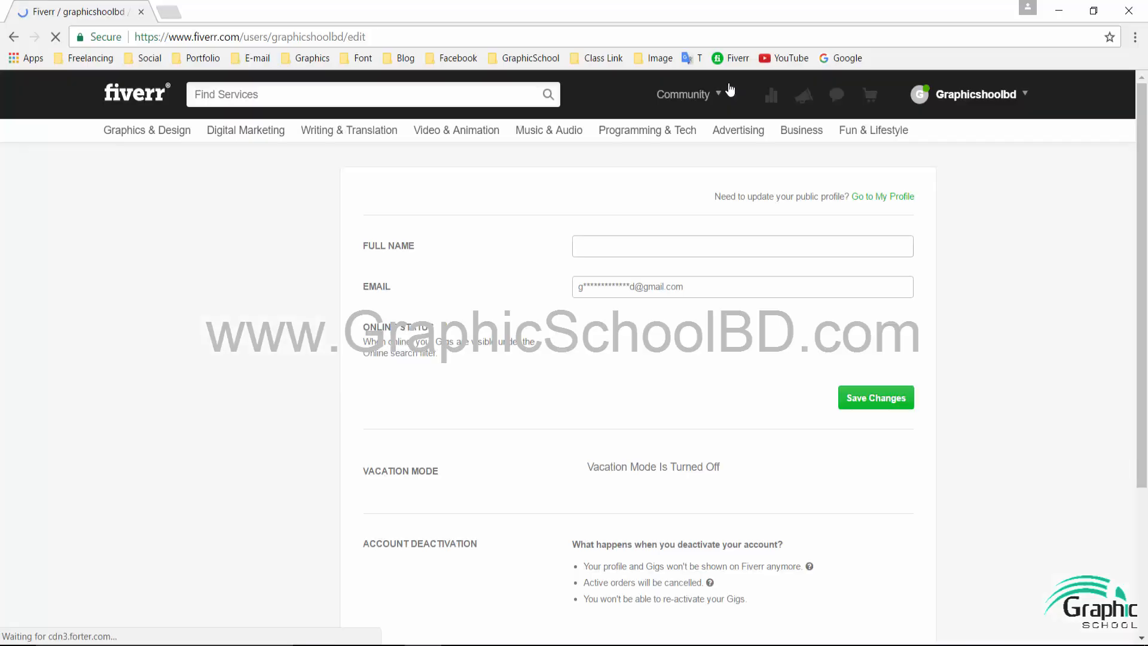
pyautogui.click(619, 241)
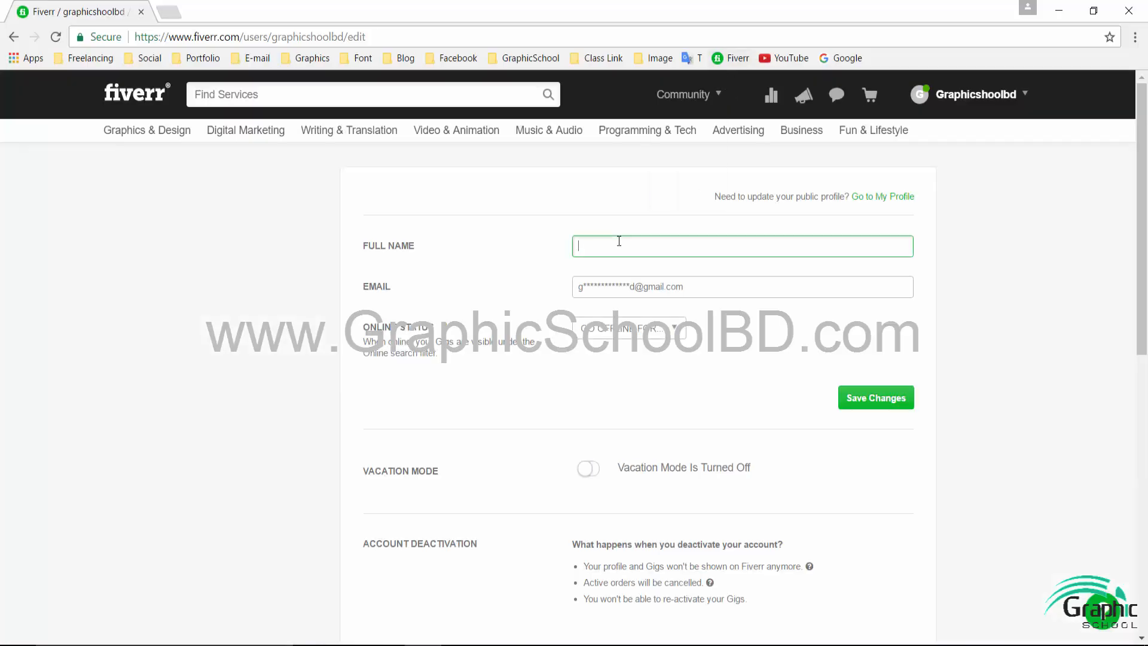
pyautogui.press('Tab')
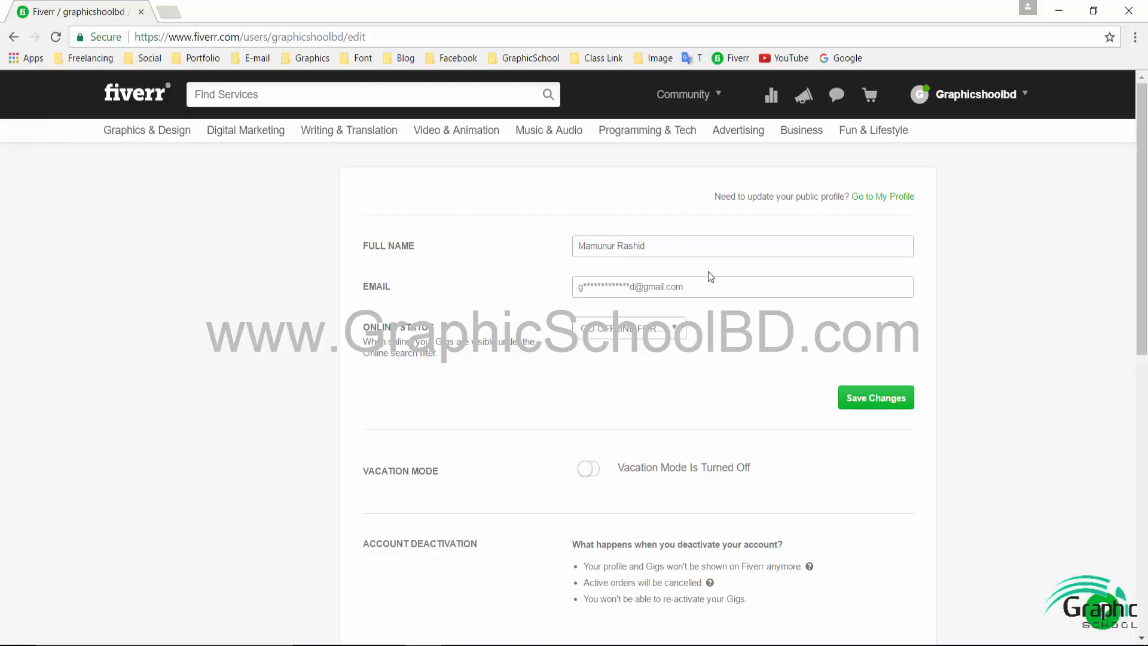
pyautogui.click(627, 329)
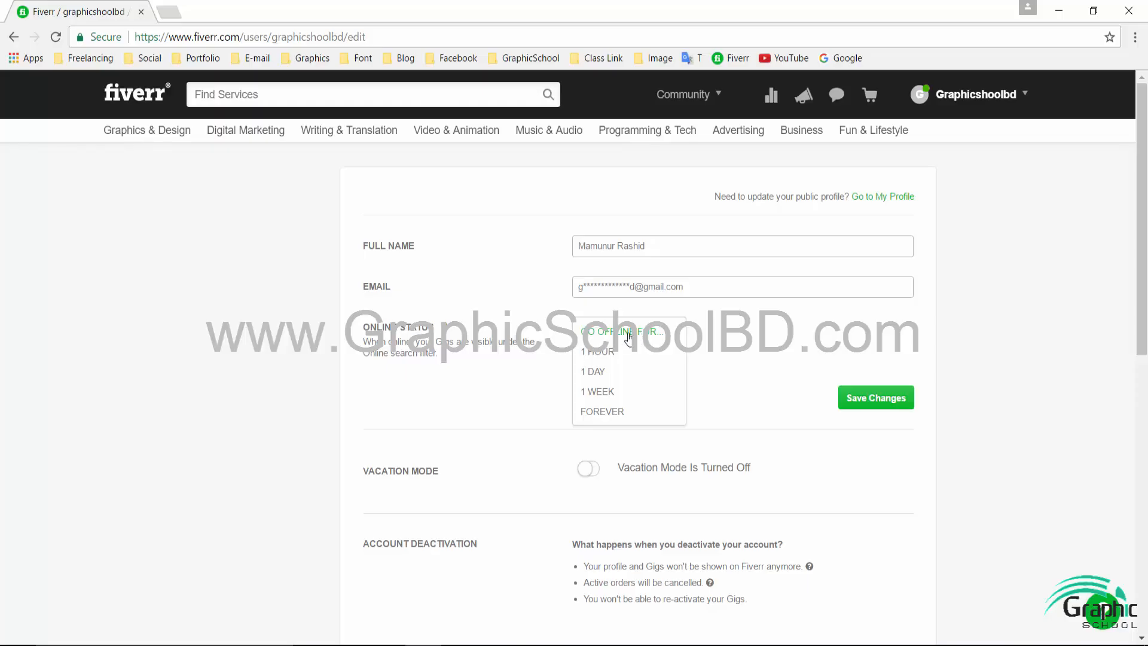
pyautogui.click(628, 337)
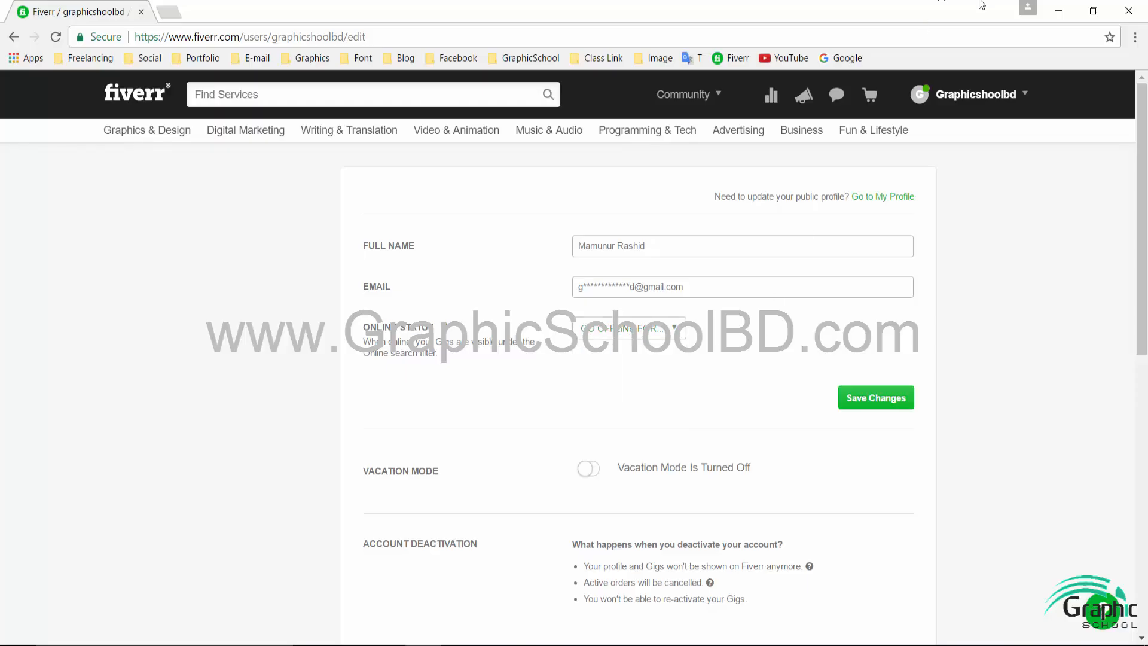
pyautogui.moveTo(924, 101)
pyautogui.click(908, 399)
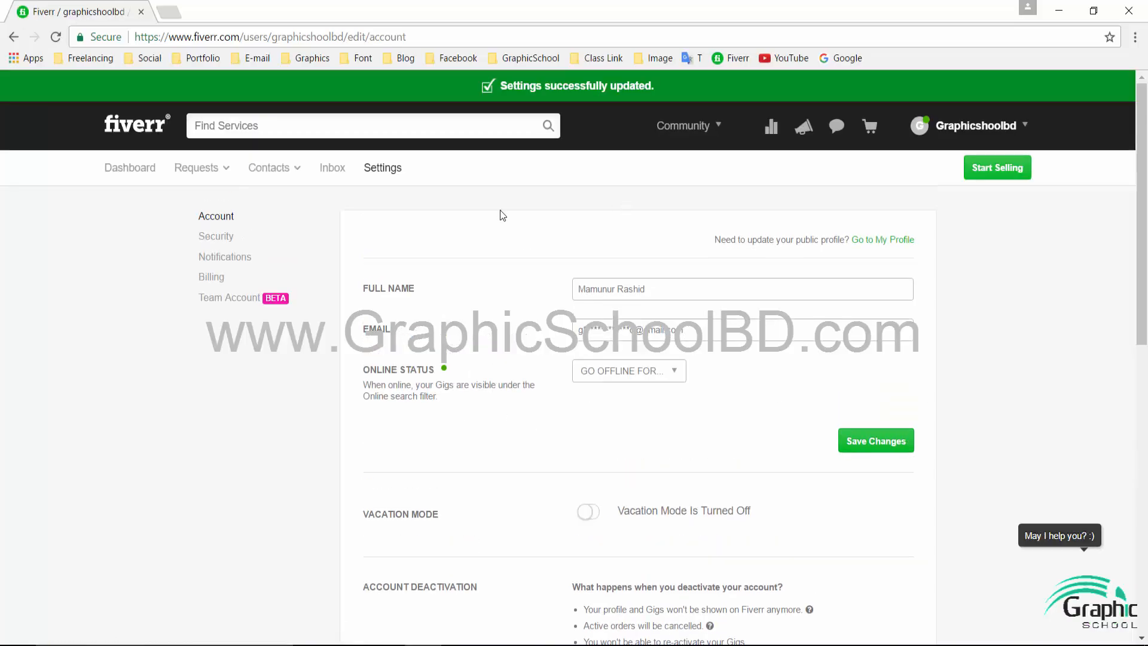
pyautogui.scroll(-5, 478, 370)
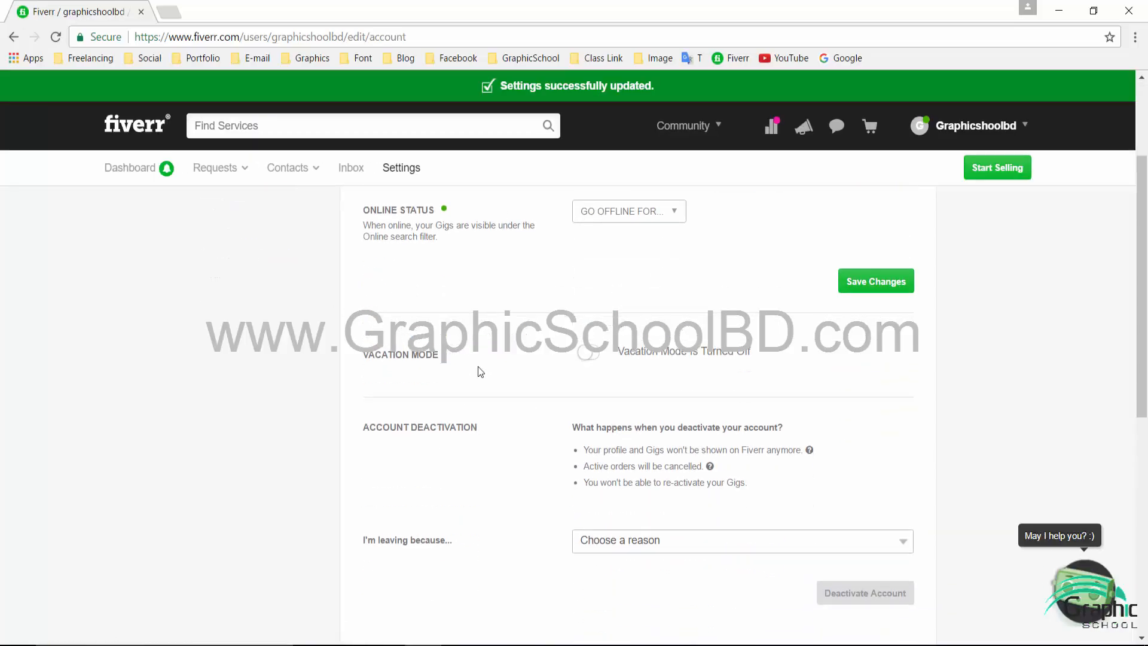
pyautogui.scroll(1, 486, 371)
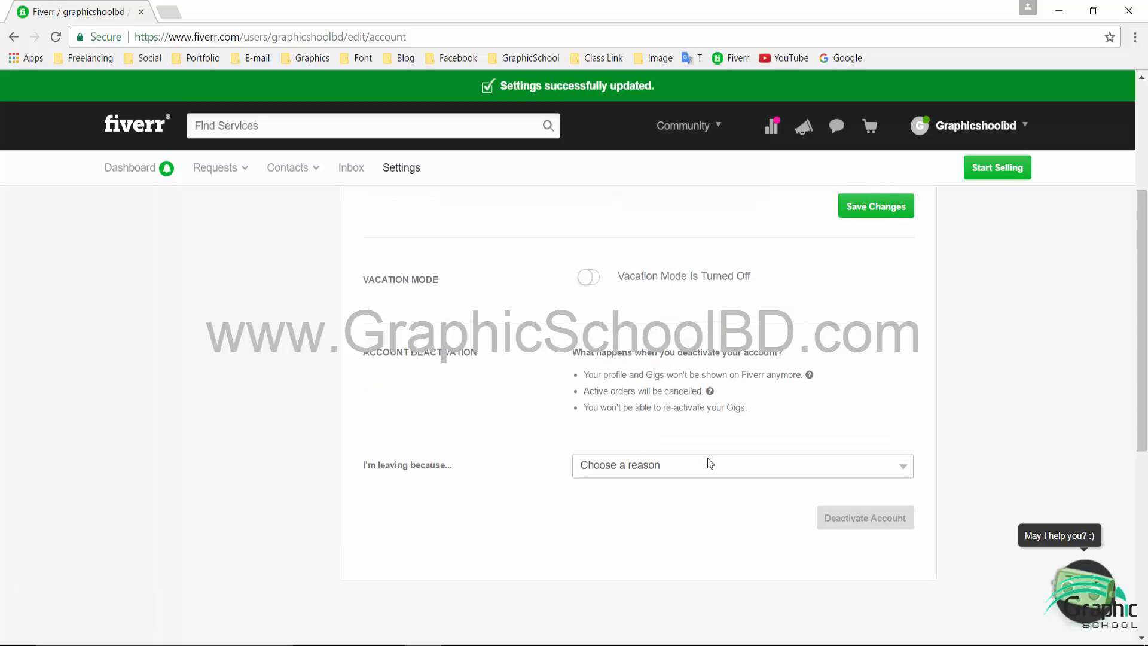
pyautogui.click(644, 470)
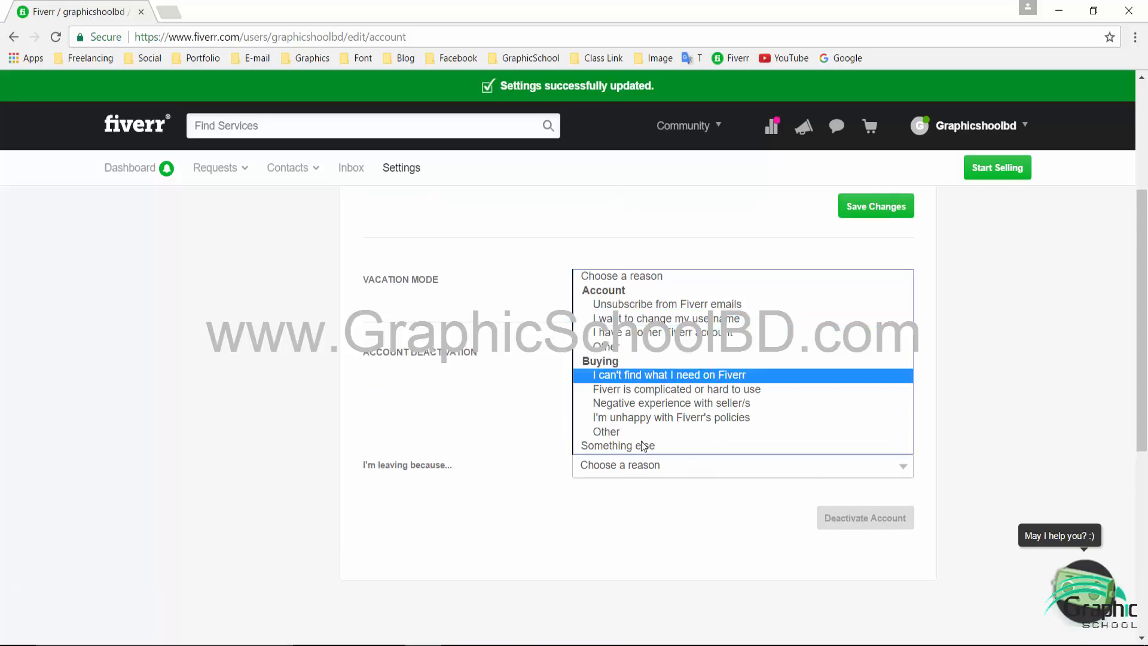
pyautogui.click(701, 519)
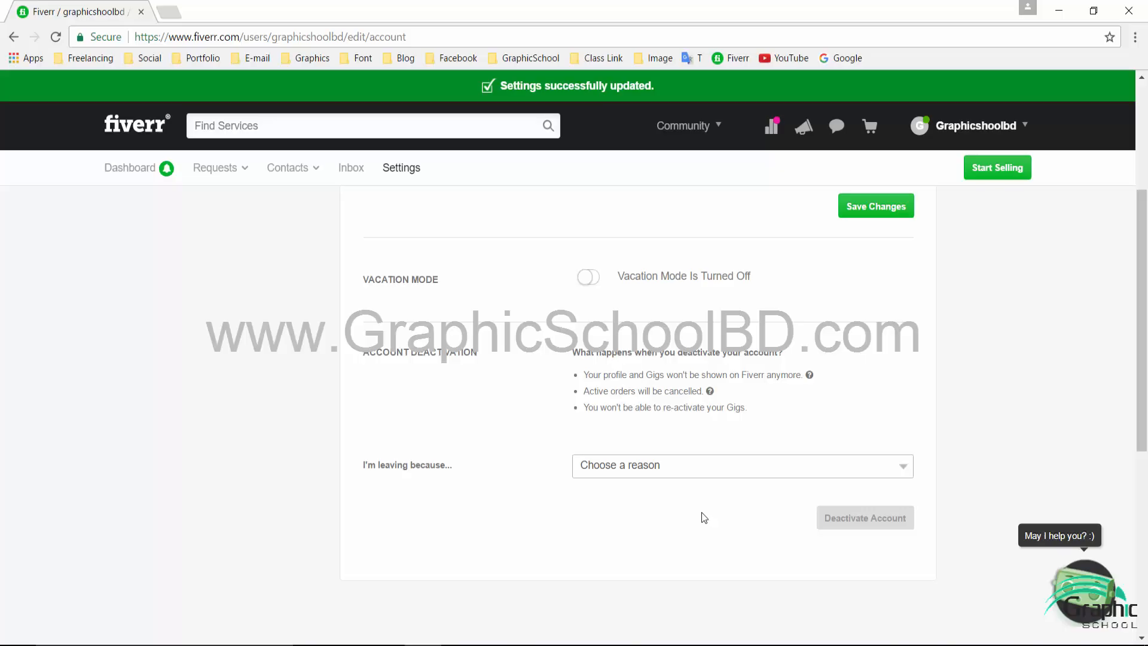
pyautogui.scroll(3, 704, 517)
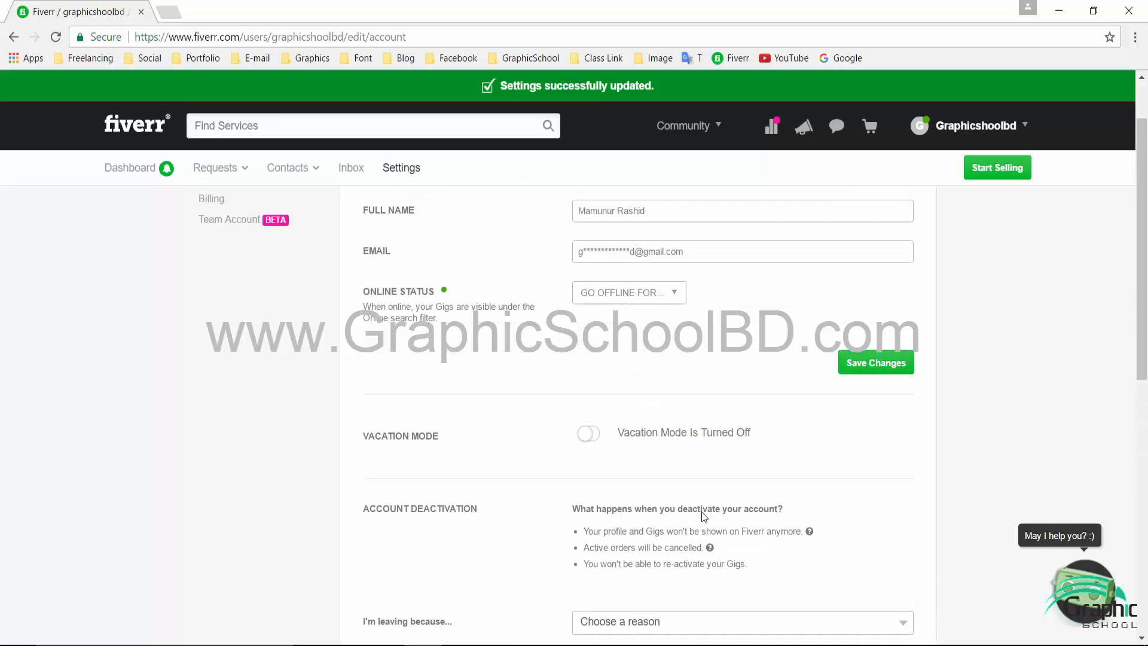
pyautogui.scroll(2, 702, 511)
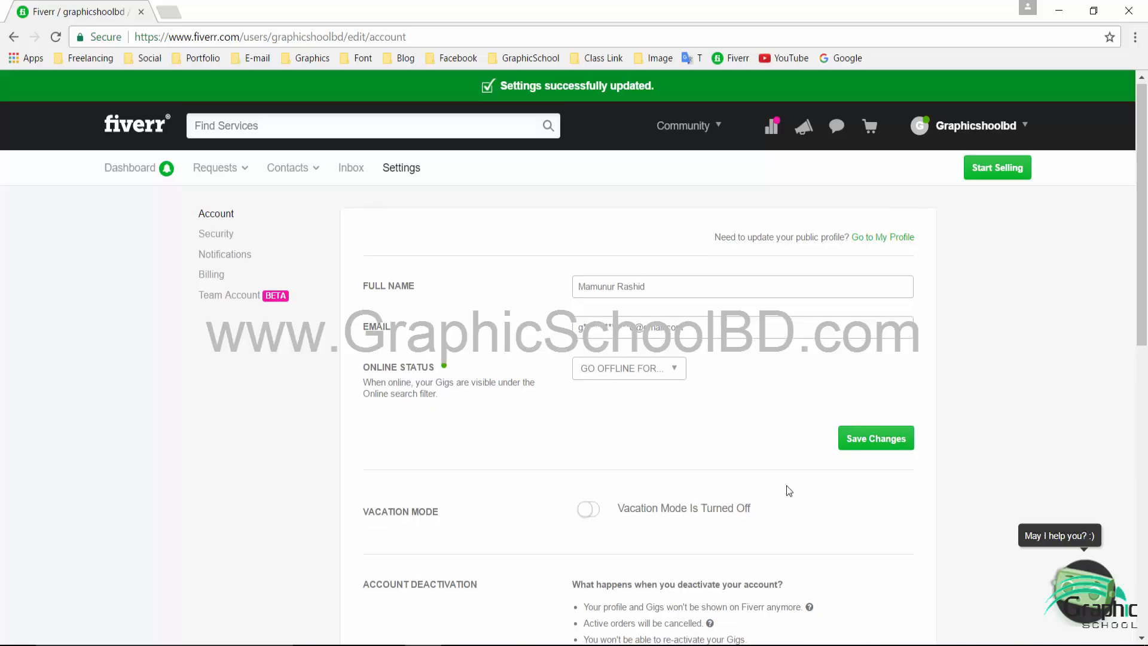
pyautogui.scroll(-5, 788, 489)
pyautogui.click(652, 390)
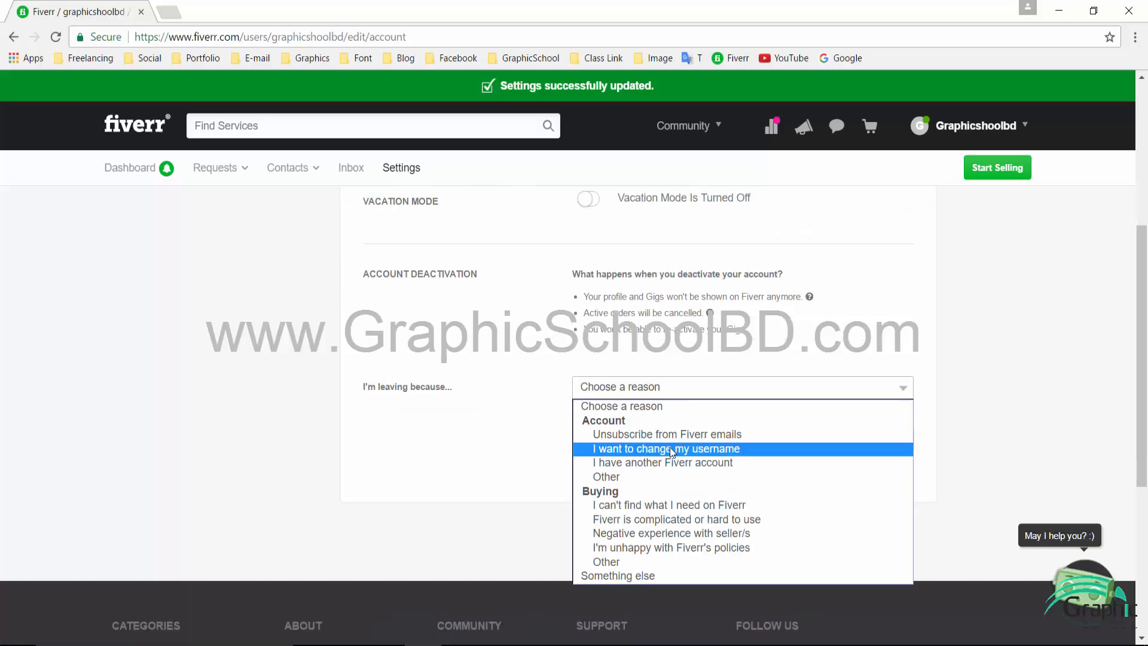
pyautogui.click(482, 376)
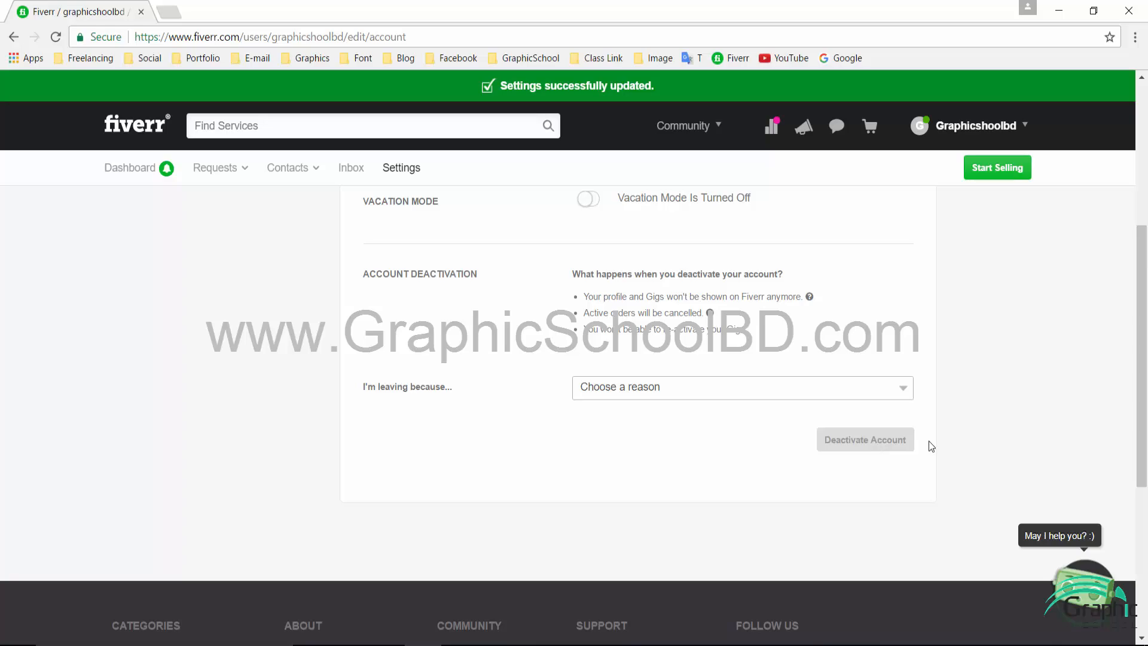
pyautogui.scroll(4, 932, 436)
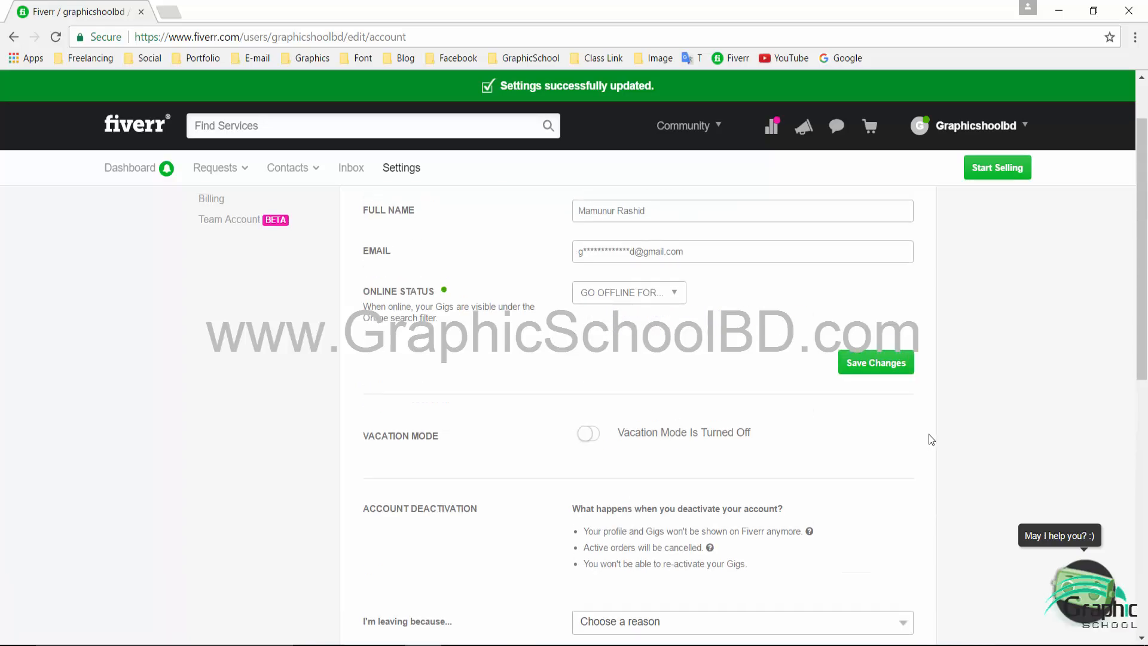
pyautogui.scroll(2, 932, 439)
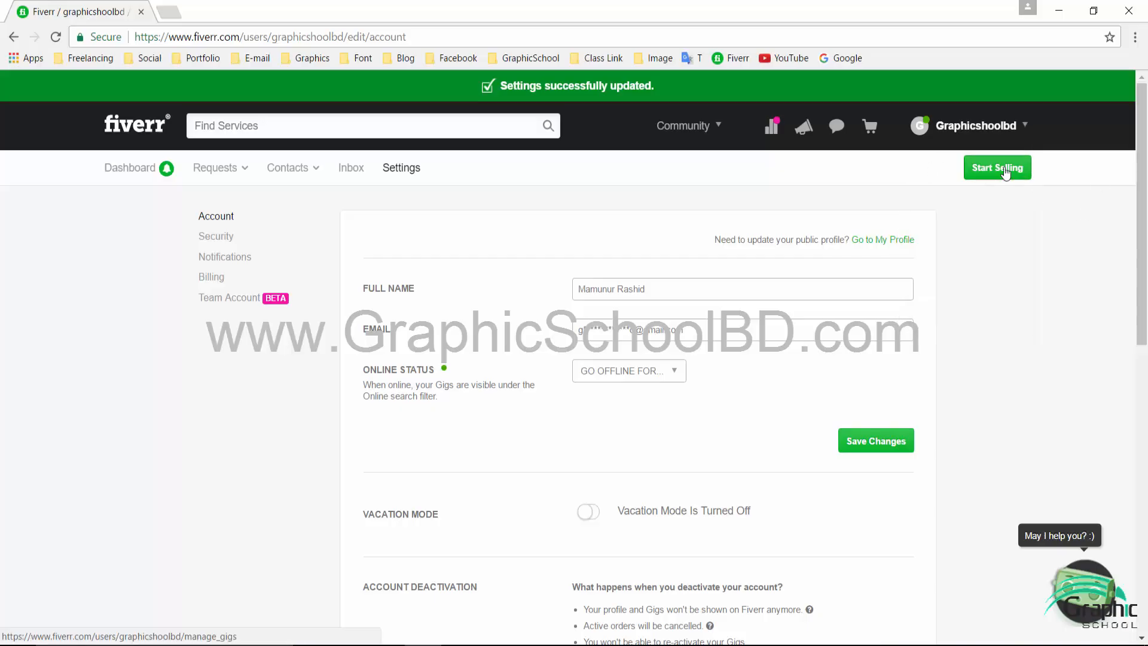
# - Open My Profile from the username menu and scroll through the empty public profile
pyautogui.moveTo(966, 135)
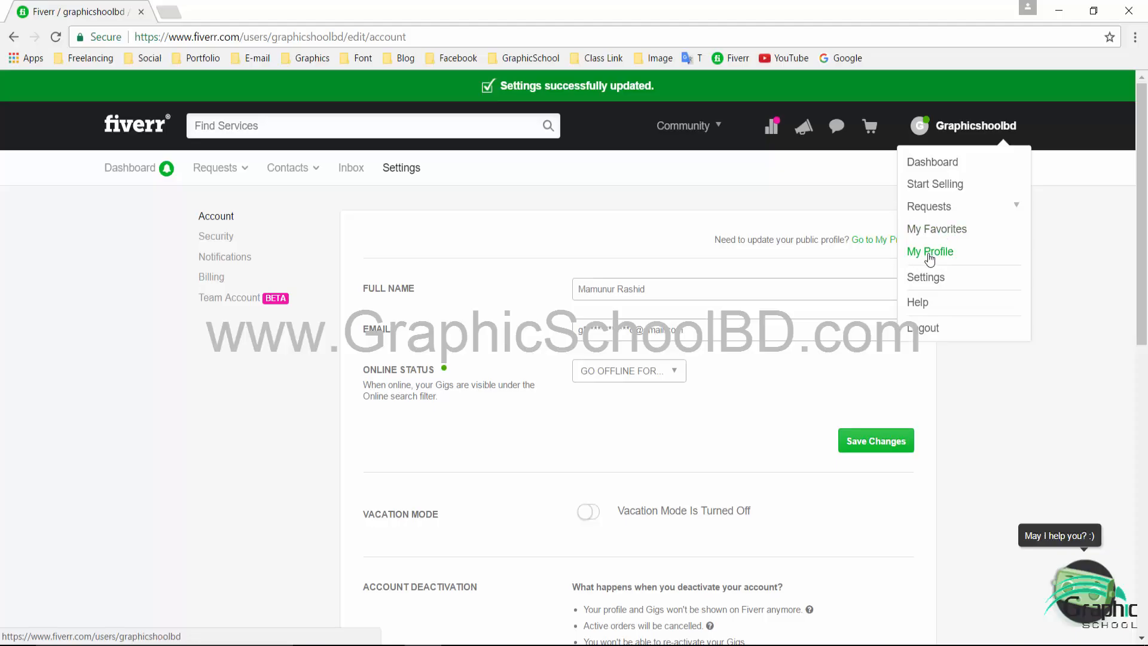
pyautogui.click(936, 257)
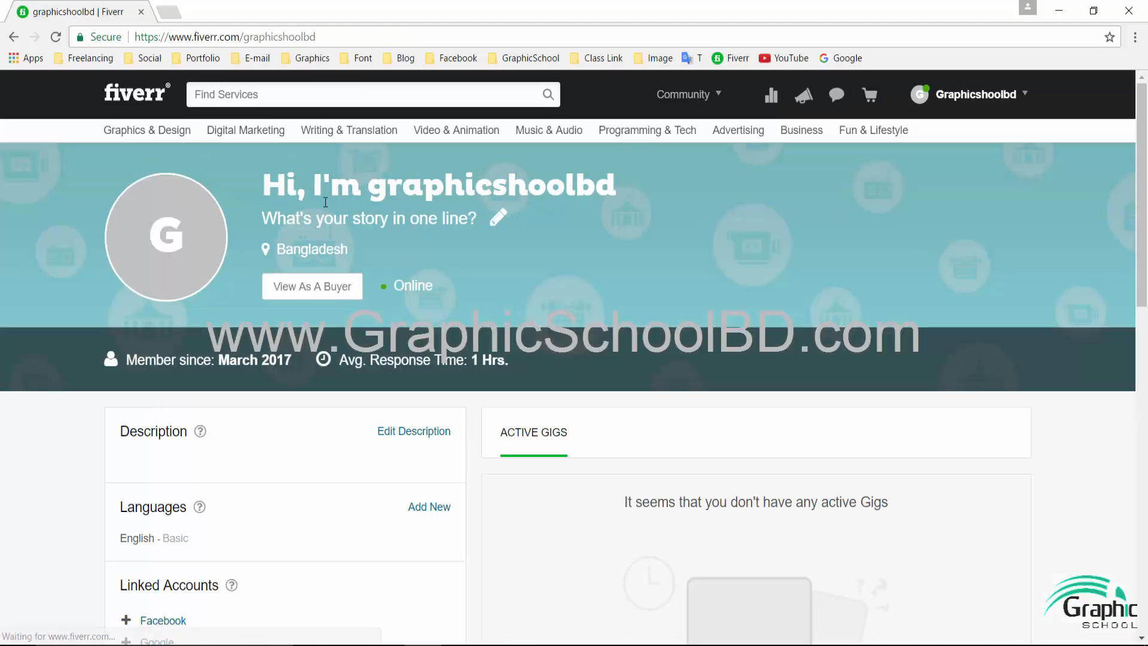
pyautogui.scroll(-5, 273, 326)
pyautogui.scroll(-7, 273, 326)
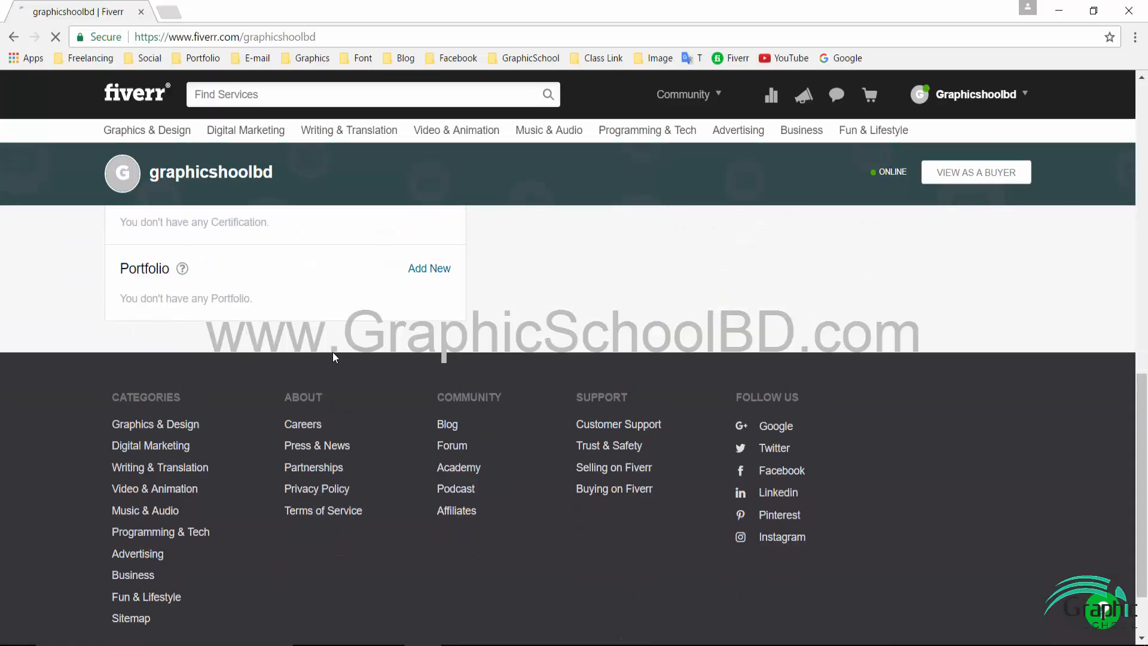
pyautogui.scroll(12, 333, 352)
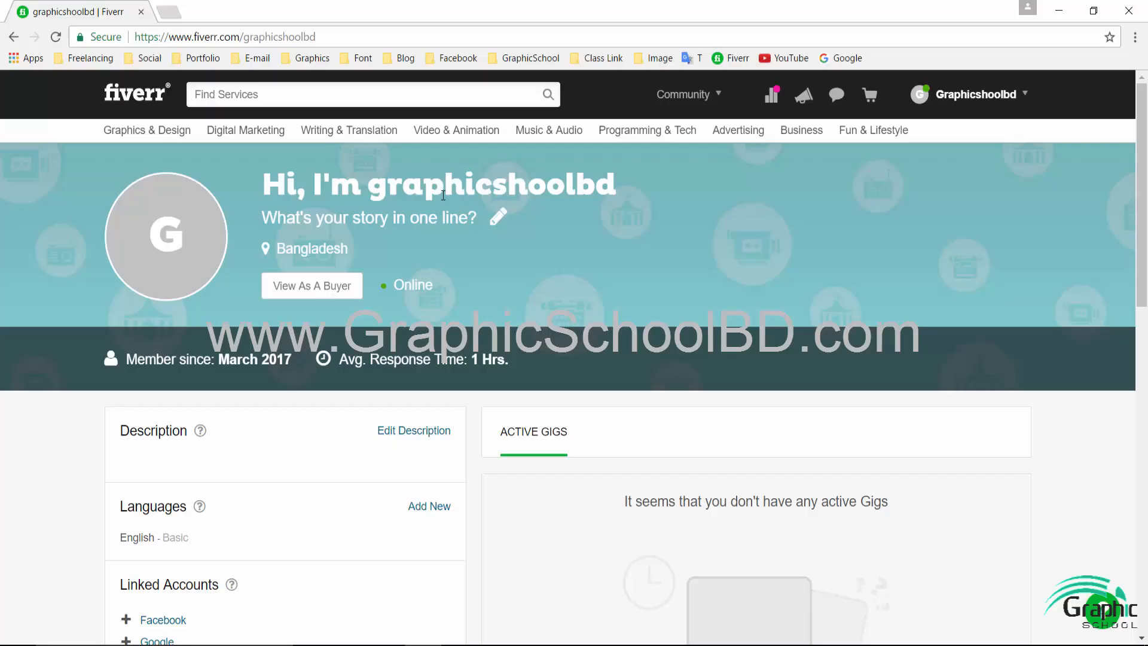
pyautogui.moveTo(171, 239)
# - Try uploading a profile photo from the Desktop, then cancel the file picker
pyautogui.click(168, 239)
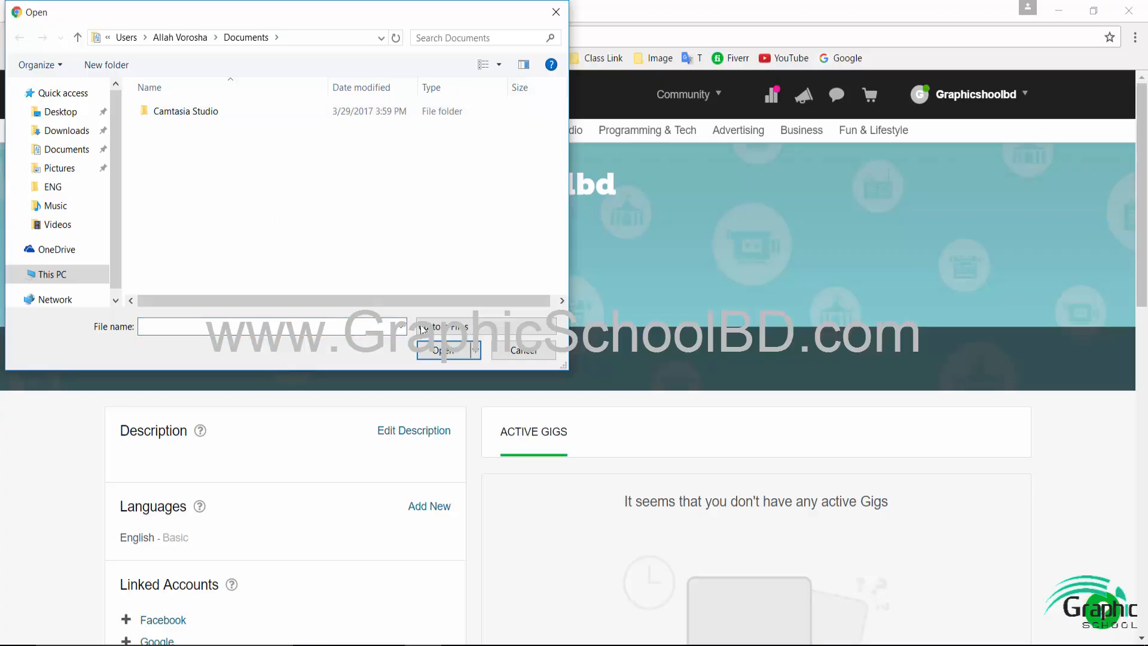
pyautogui.click(60, 112)
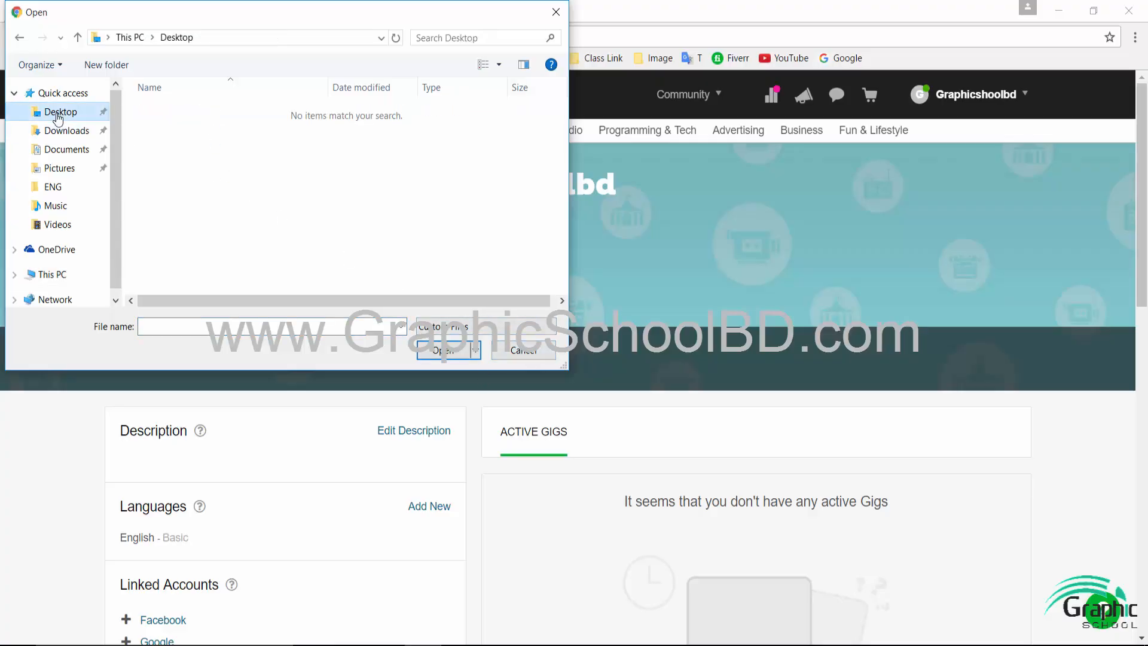
pyautogui.click(555, 12)
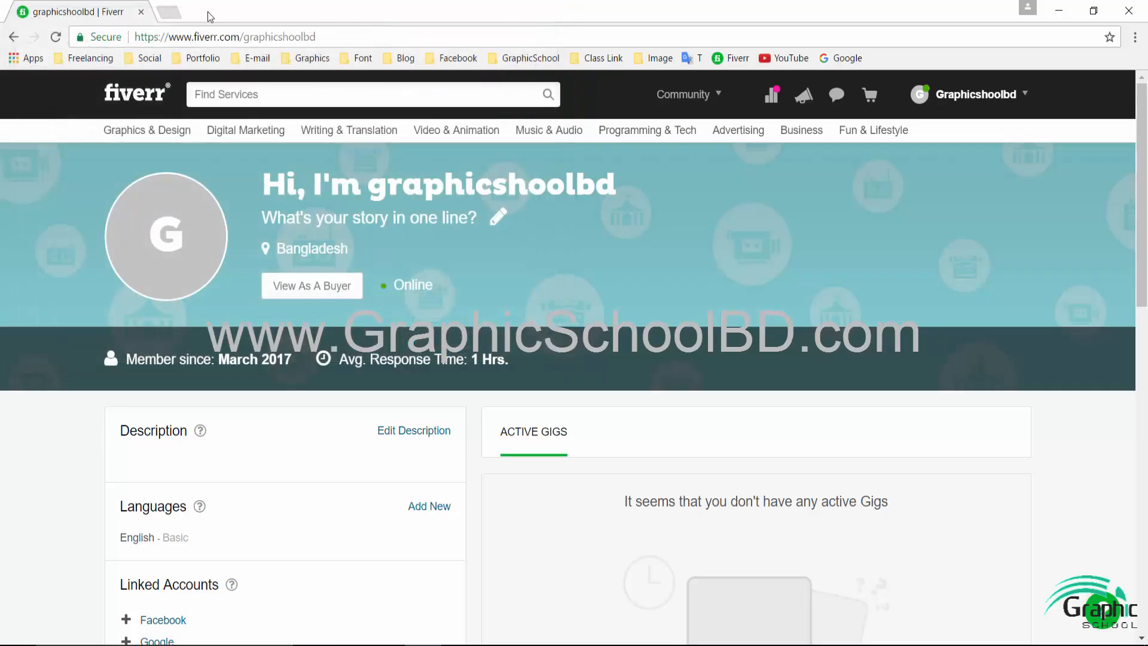
# - Find a female model photo on Google Images and save it to the Desktop as JPEG
pyautogui.click(179, 12)
pyautogui.click(842, 60)
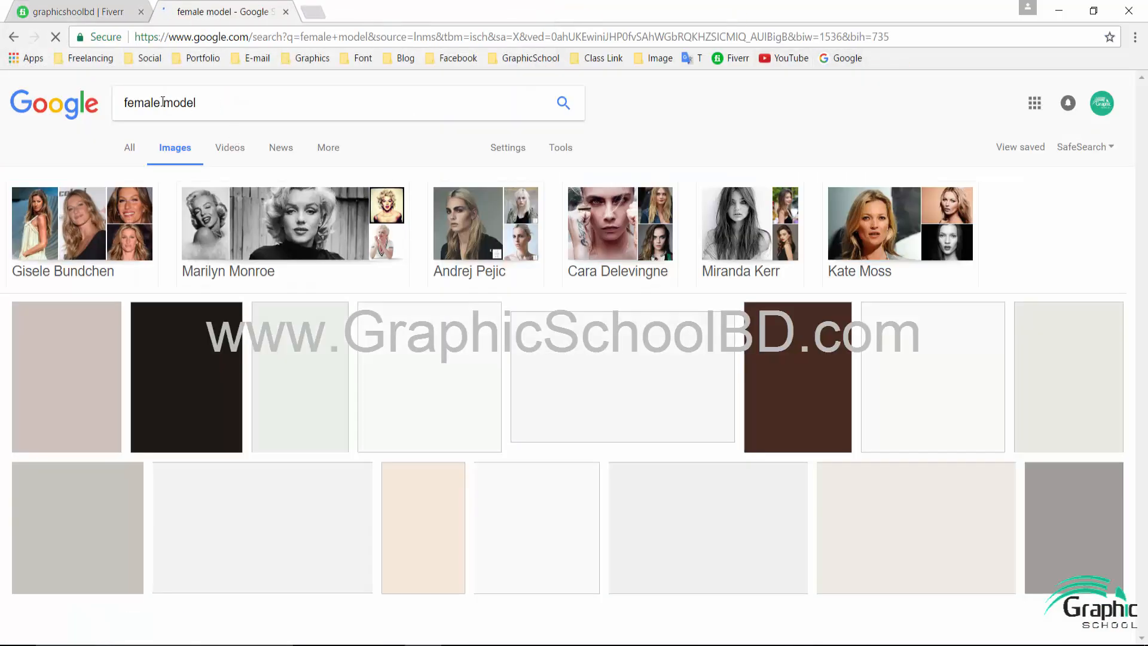
pyautogui.moveTo(160, 103); pyautogui.dragTo(290, 108)
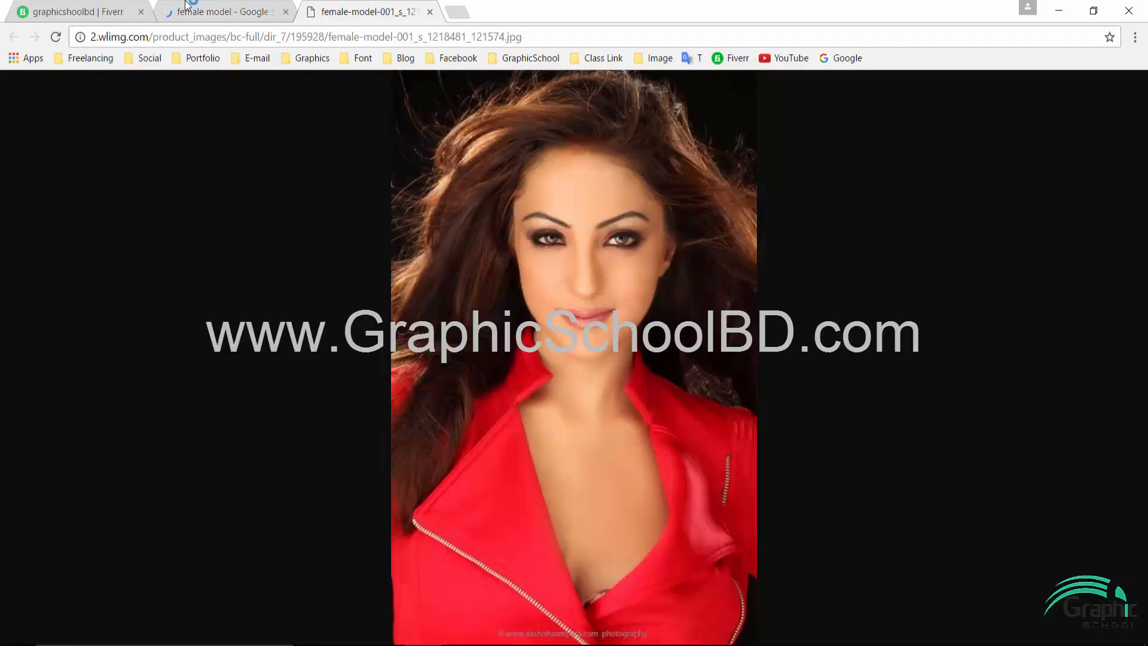
pyautogui.rightClick(483, 210)
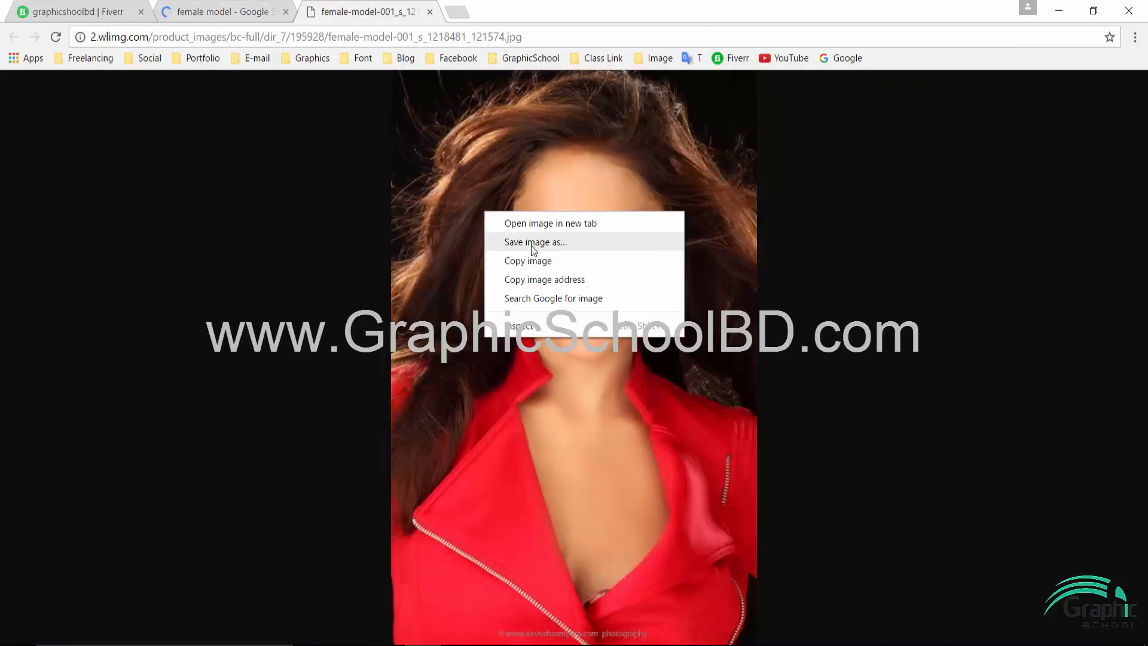
pyautogui.click(515, 250)
pyautogui.click(60, 87)
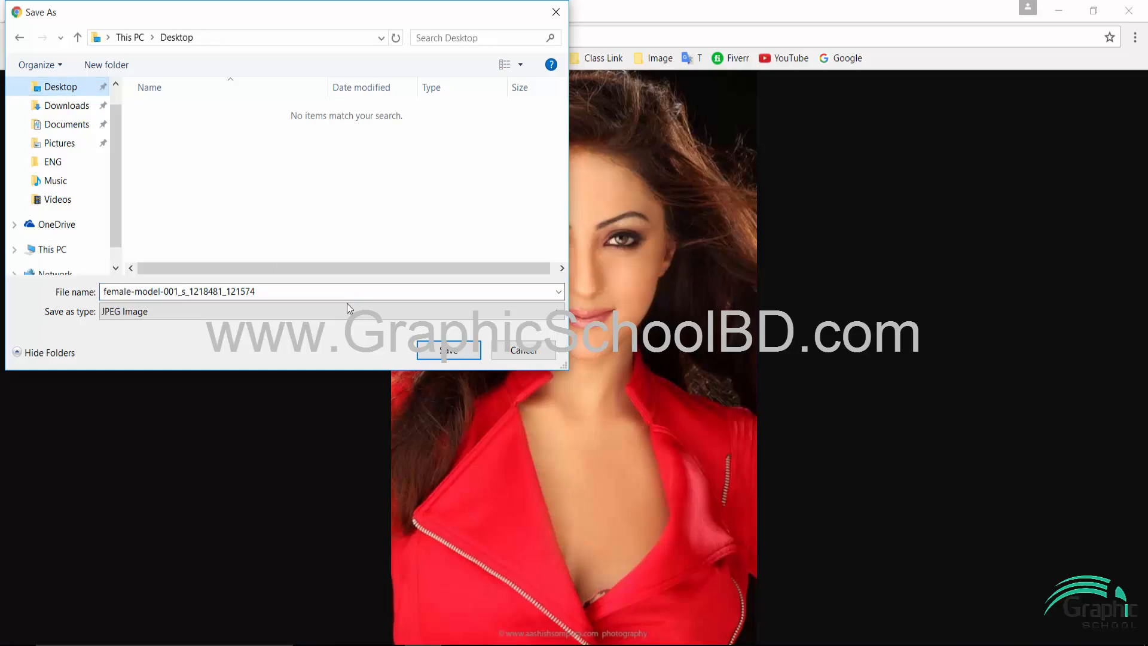
pyautogui.click(441, 350)
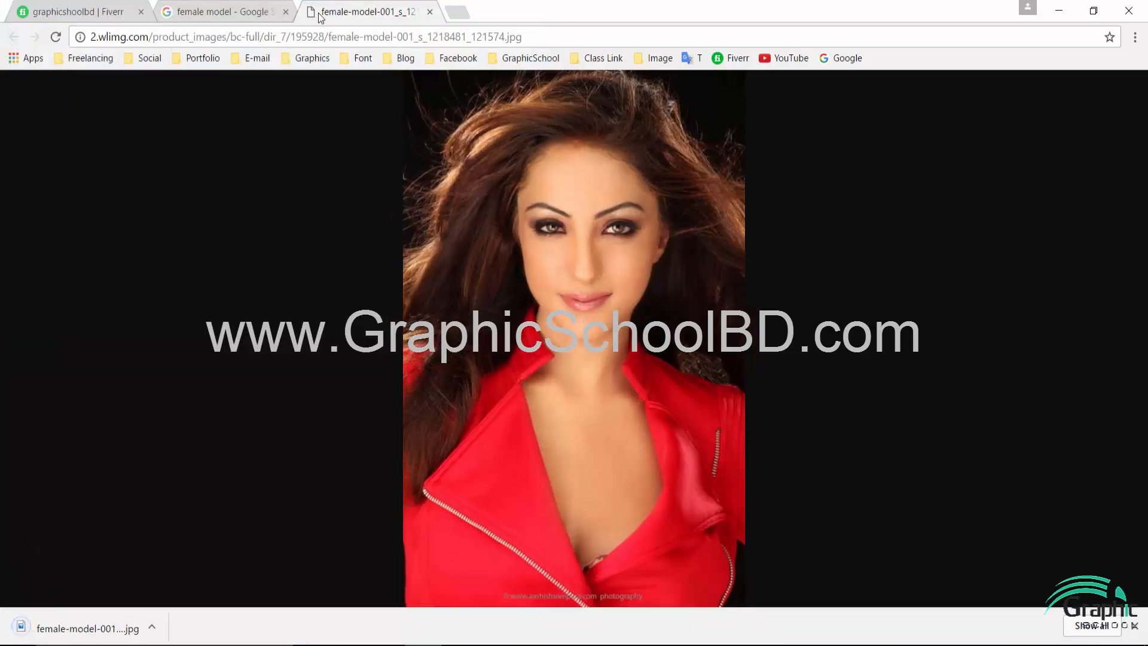
pyautogui.click(429, 11)
pyautogui.click(286, 11)
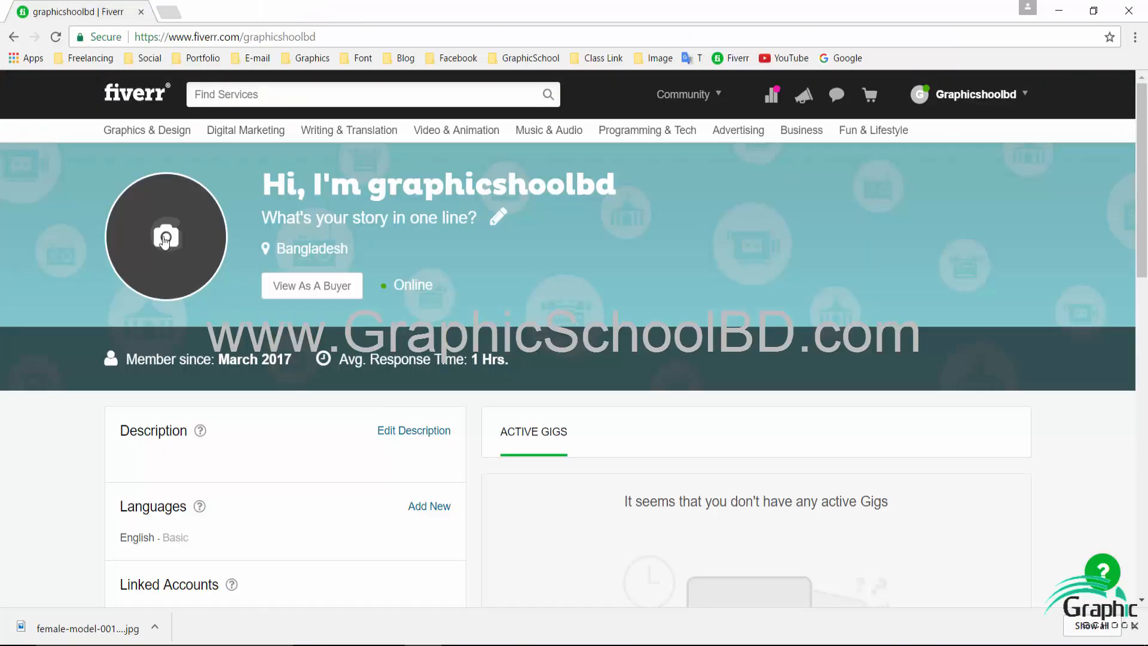
# - Upload the saved female-model JPEG as the profile picture and dismiss the download notice
pyautogui.click(183, 221)
pyautogui.doubleClick(174, 139)
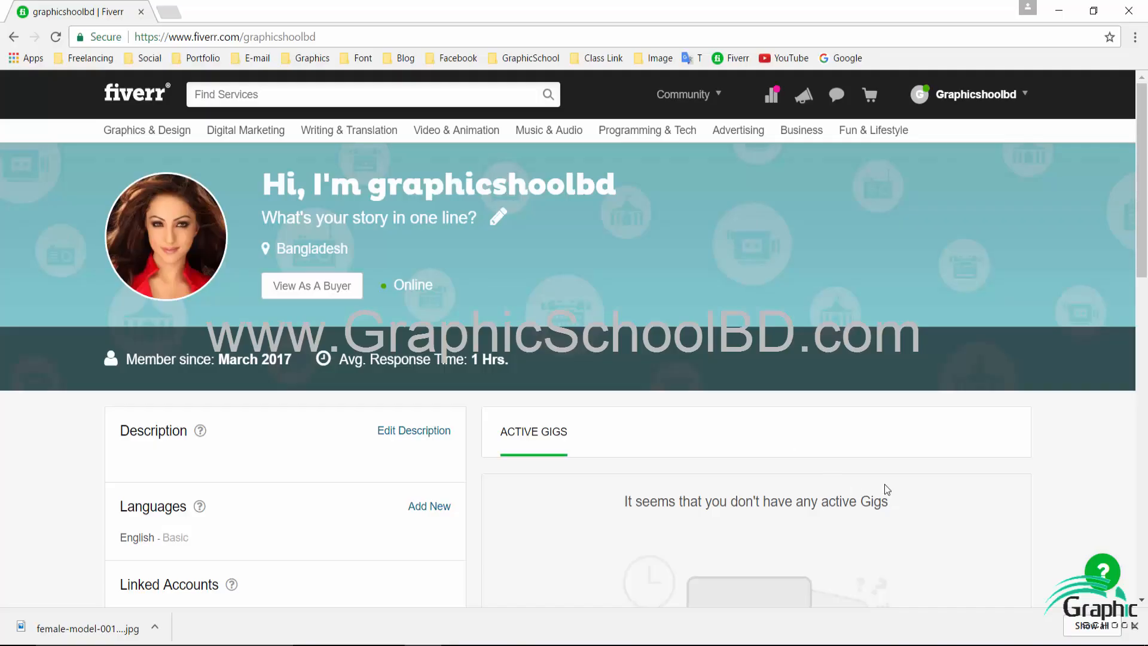
pyautogui.click(1134, 625)
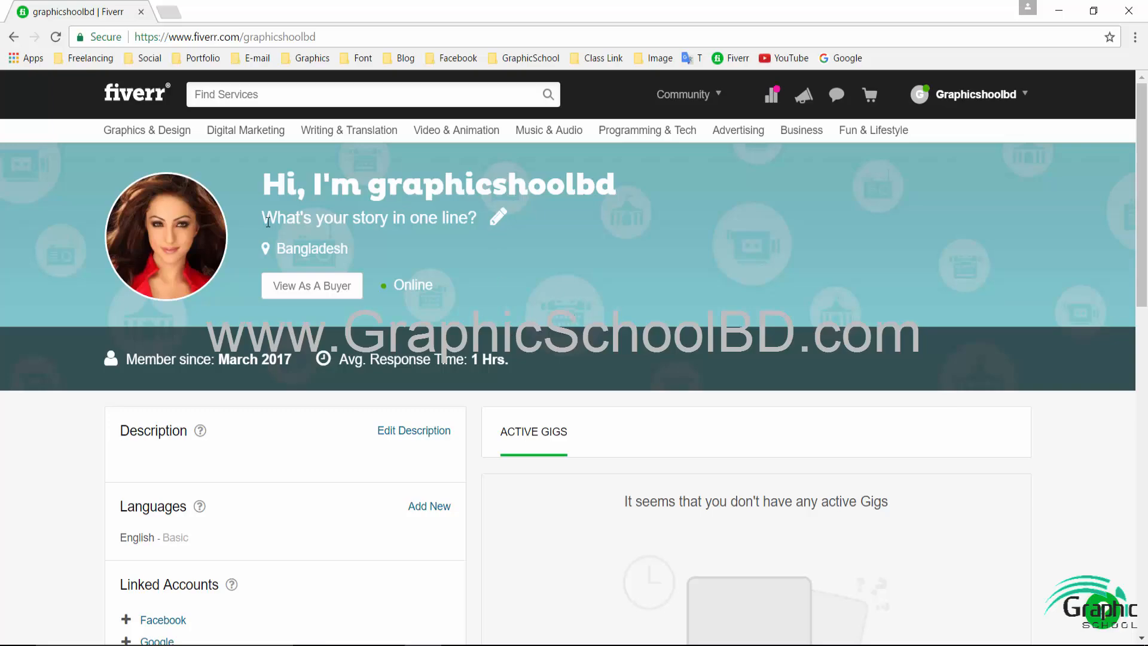
# - Set the profile's one-line story to 'Profrssional Graphic Designer' and save it
pyautogui.click(497, 217)
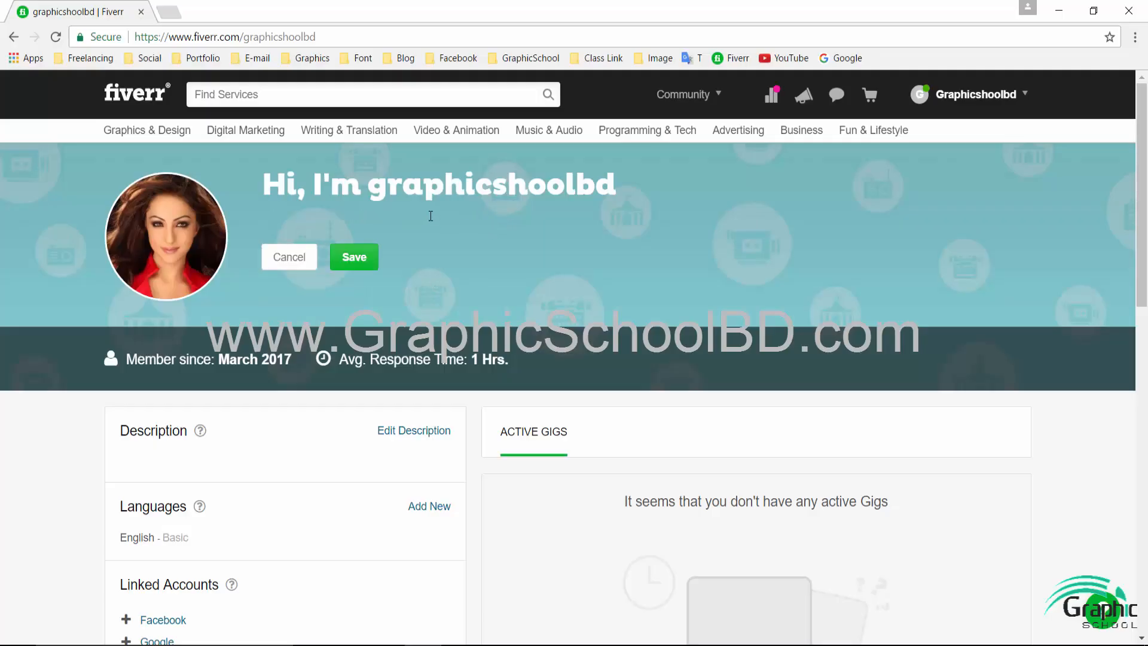
pyautogui.write('Profr')
pyautogui.write('ssional Graphic Designer')
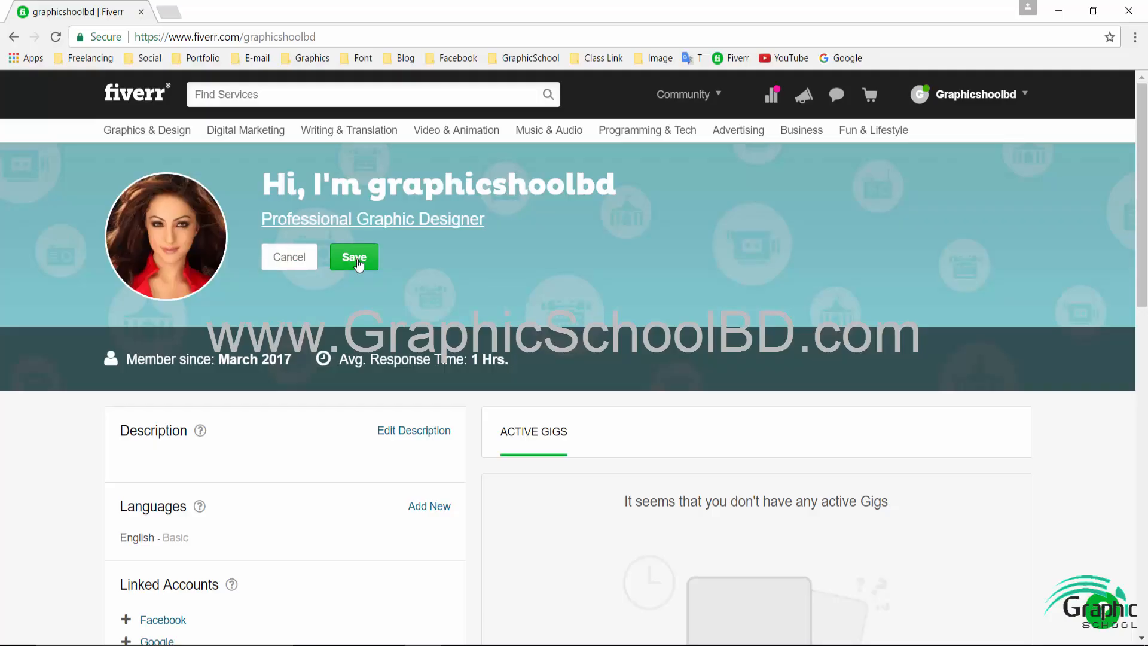
pyautogui.click(353, 258)
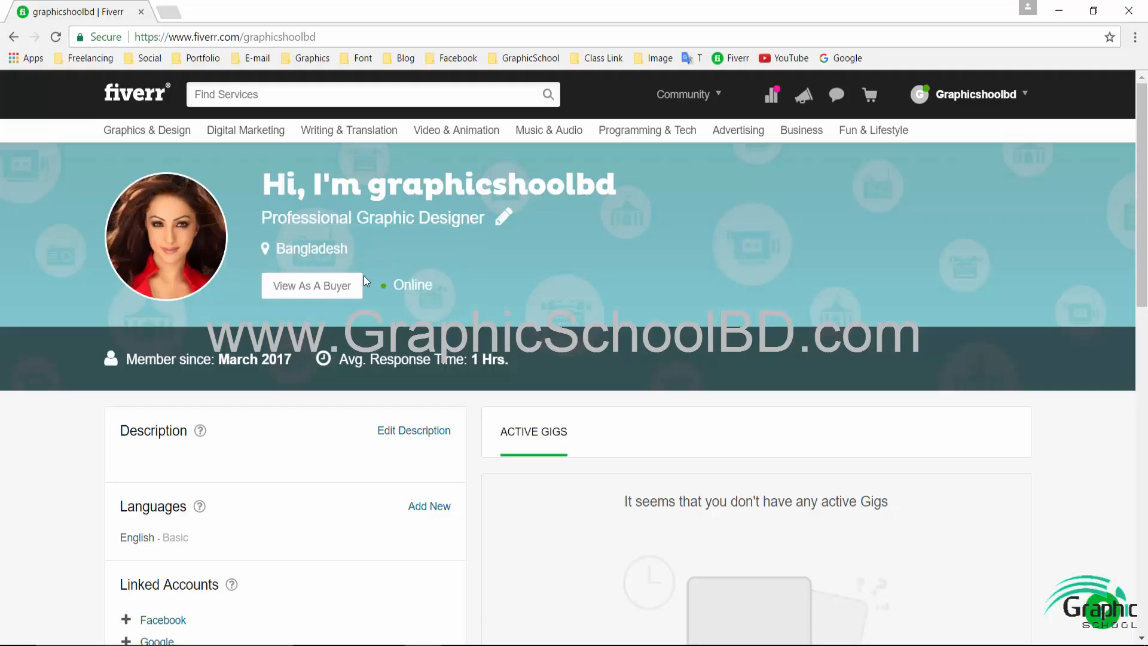
pyautogui.scroll(-3, 247, 355)
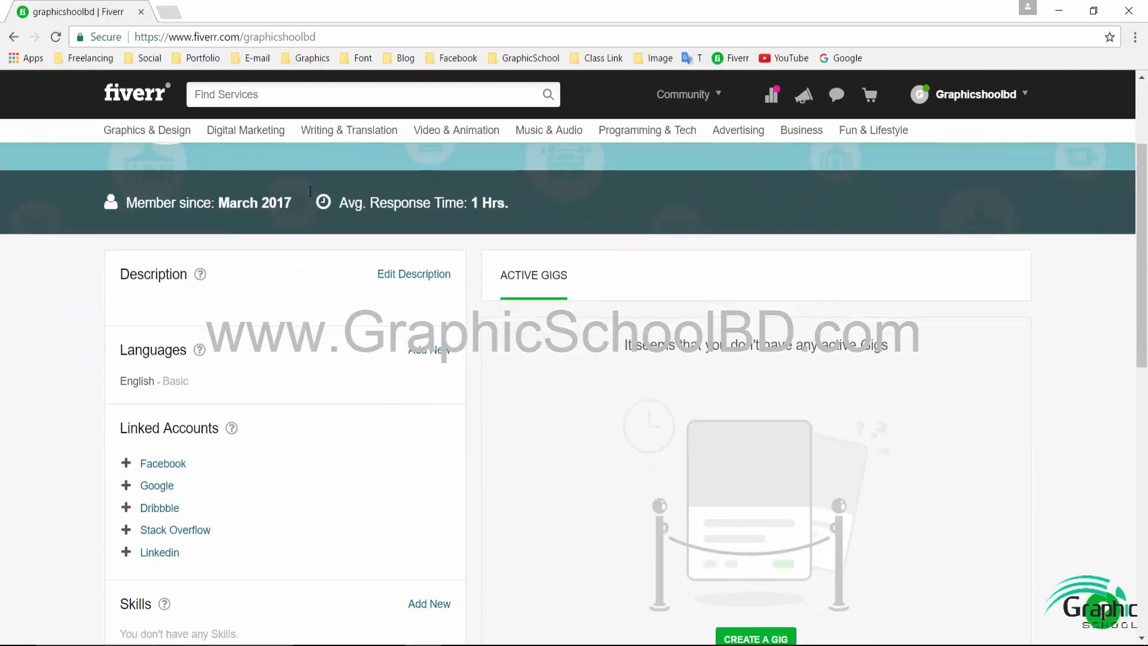
pyautogui.scroll(-2, 81, 293)
pyautogui.scroll(2, 180, 278)
# - Open the Fiverr home page in a second background tab
pyautogui.moveTo(146, 274); pyautogui.dragTo(278, 284)
pyautogui.click(279, 285)
pyautogui.middleClick(121, 102)
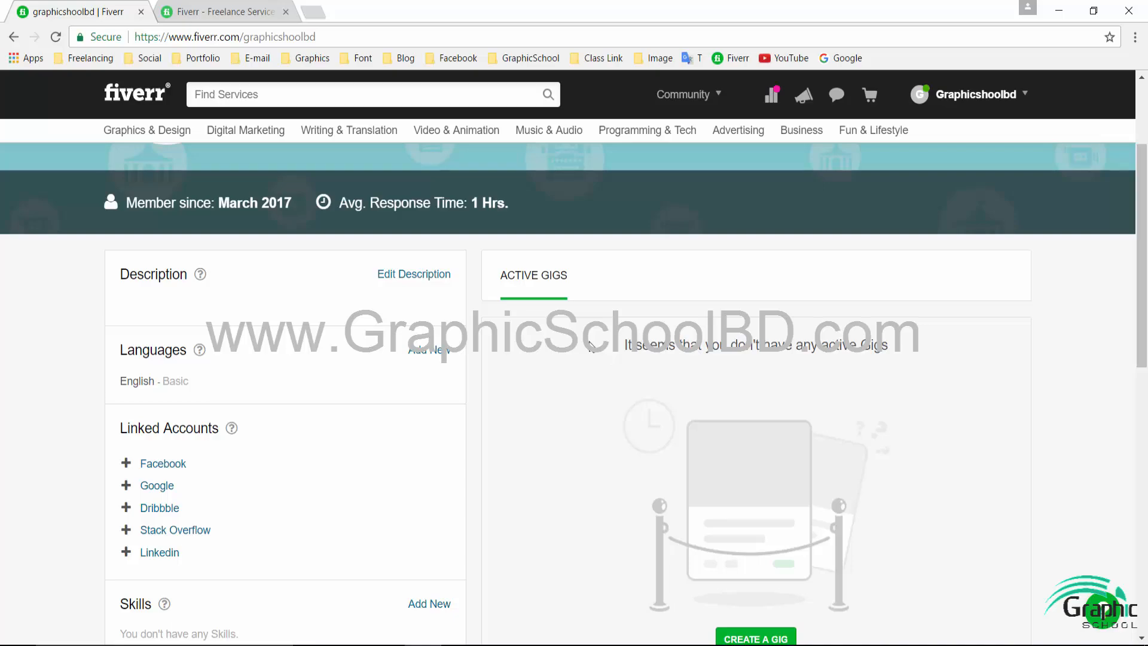
# - Open the Logo Design category from Graphics & Design in the second tab and reload it
pyautogui.click(236, 11)
pyautogui.moveTo(622, 223)
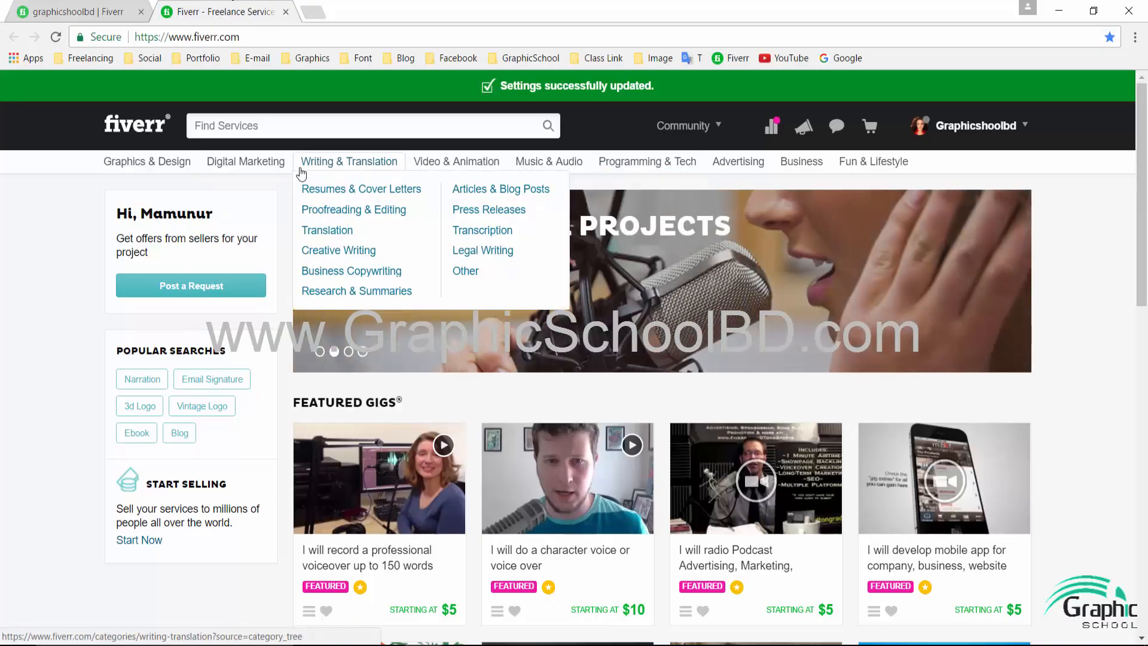
pyautogui.click(76, 8)
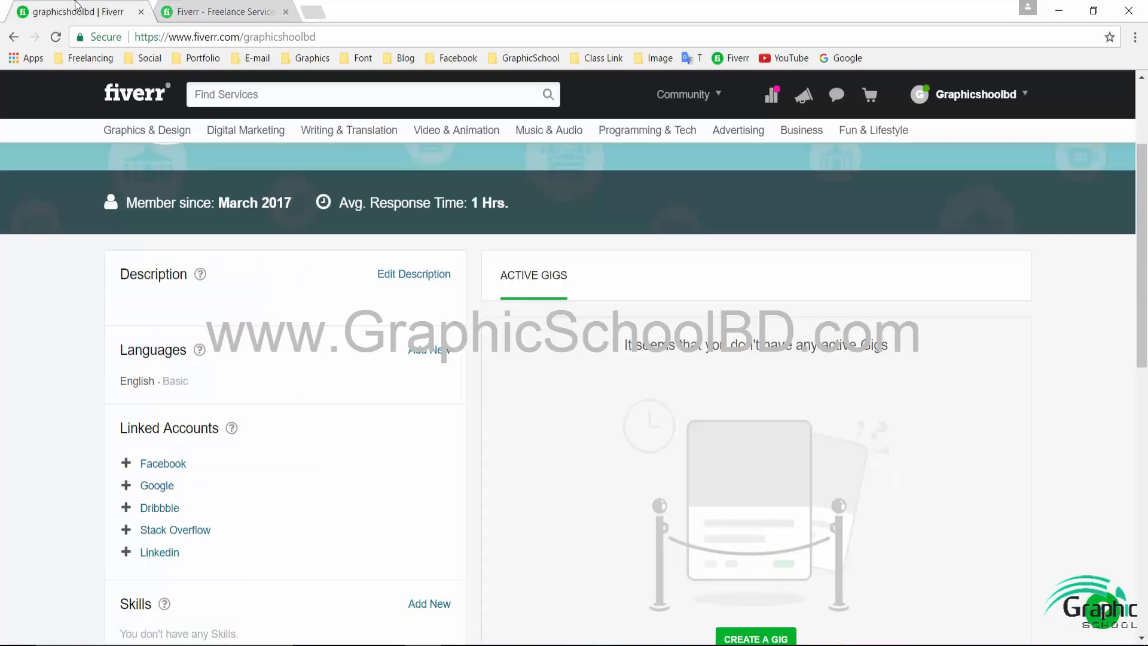
pyautogui.click(218, 8)
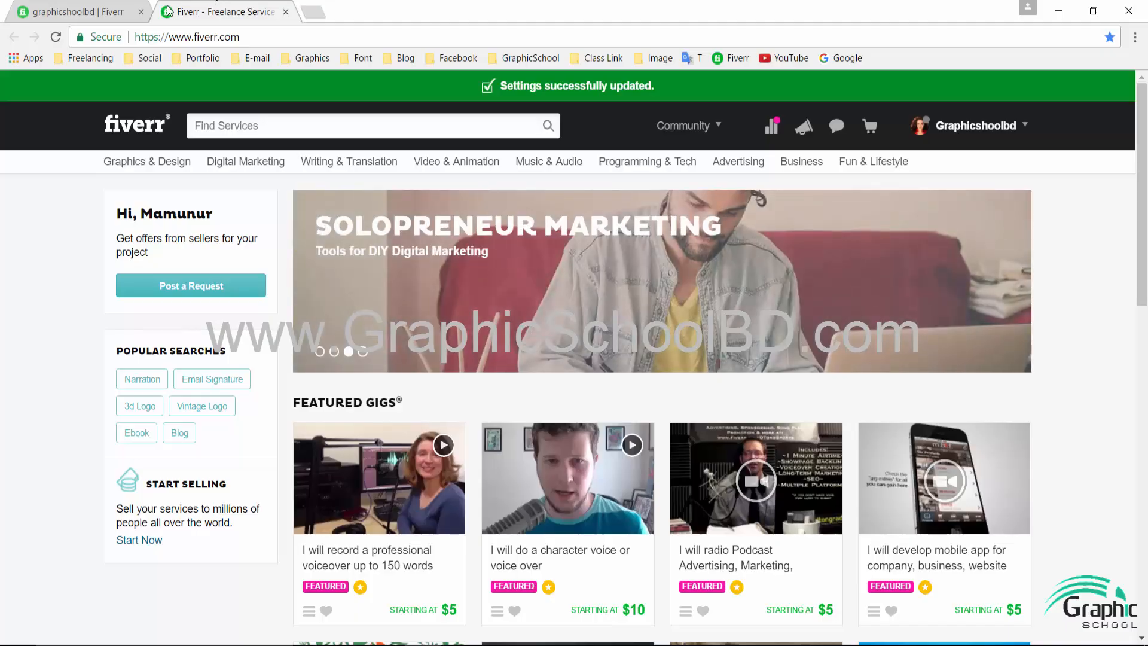
pyautogui.moveTo(168, 159)
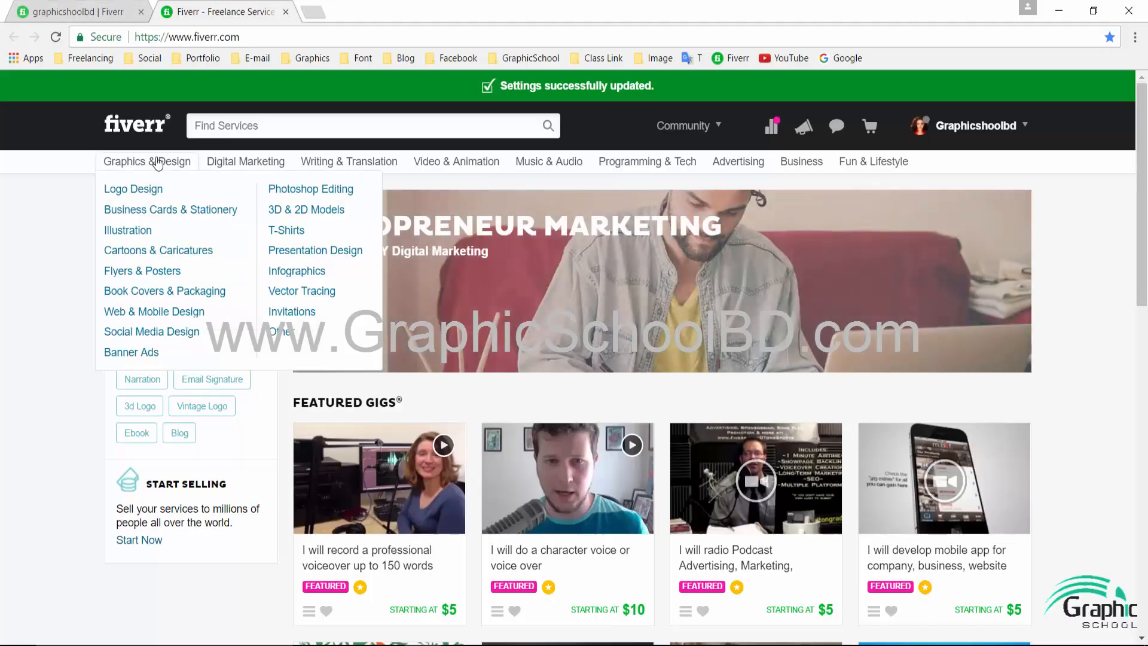
pyautogui.click(143, 193)
pyautogui.click(78, 10)
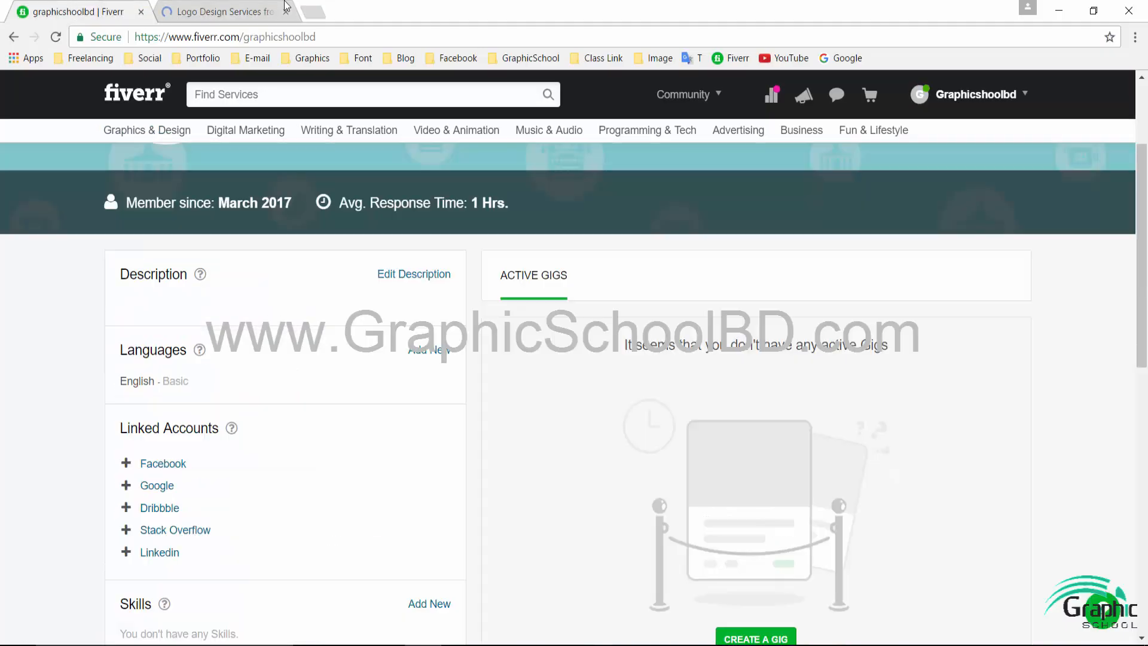
pyautogui.click(252, 9)
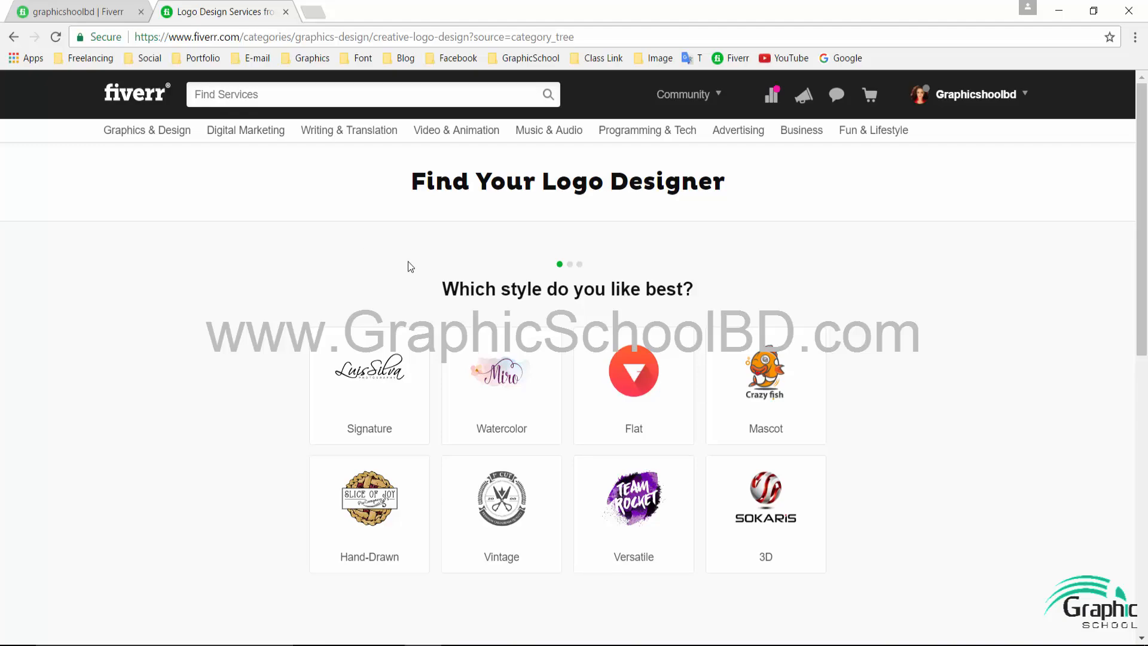
pyautogui.scroll(-6, 419, 299)
pyautogui.scroll(6, 429, 329)
pyautogui.press('F5')
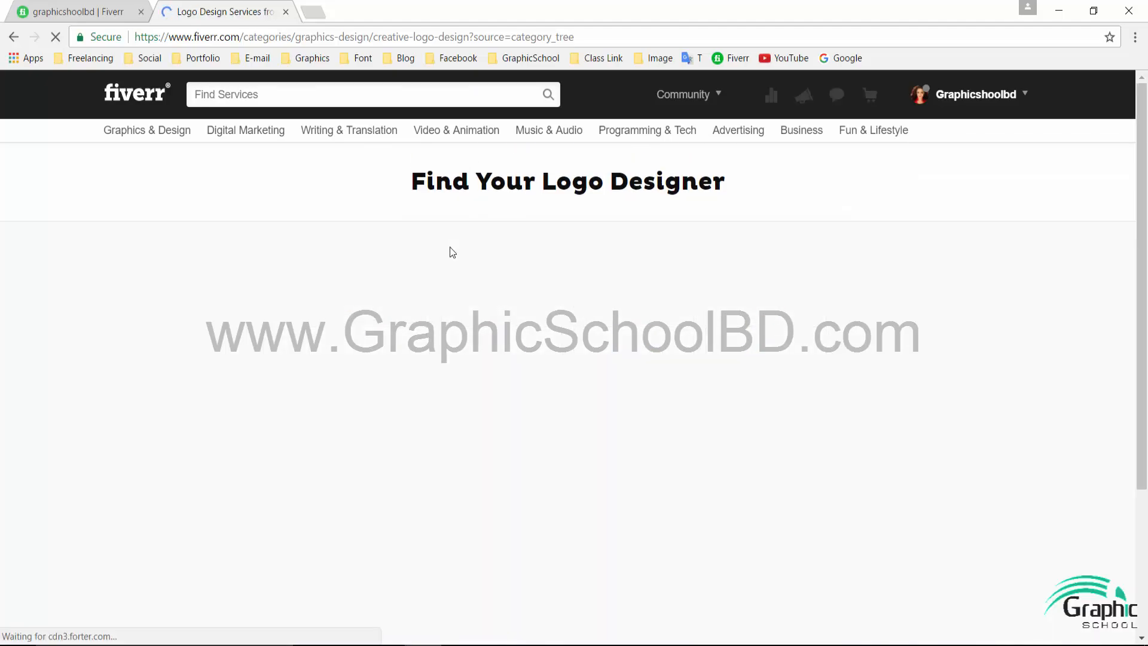
# - Browse Business Cards & Stationery and open the top three gigs in background tabs
pyautogui.moveTo(160, 132)
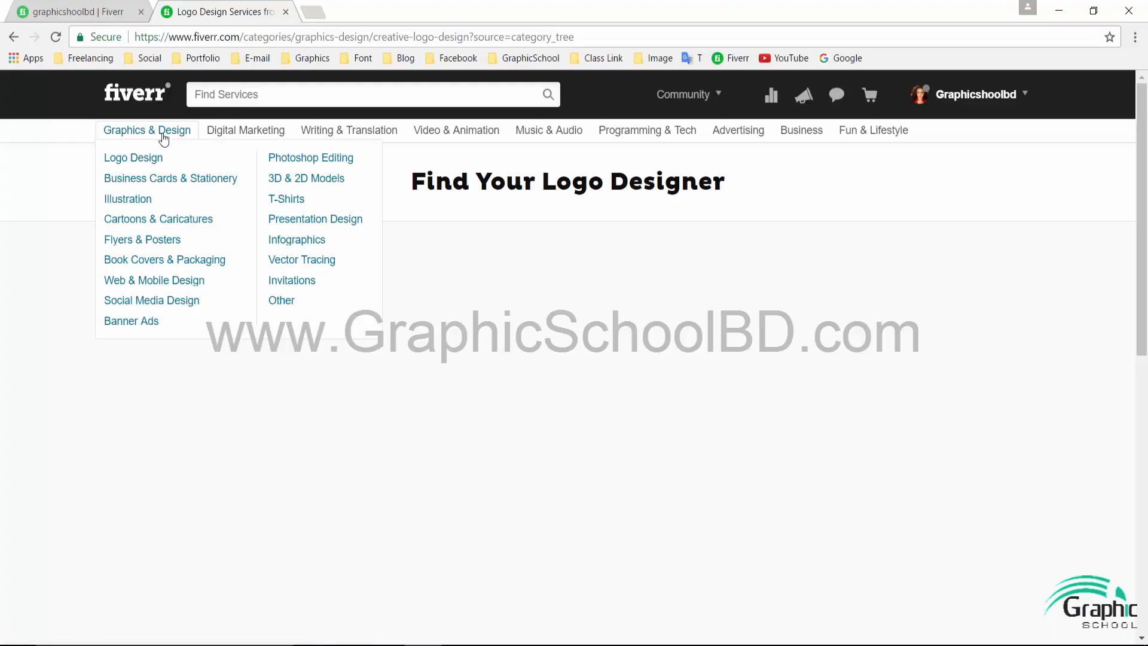
pyautogui.click(151, 179)
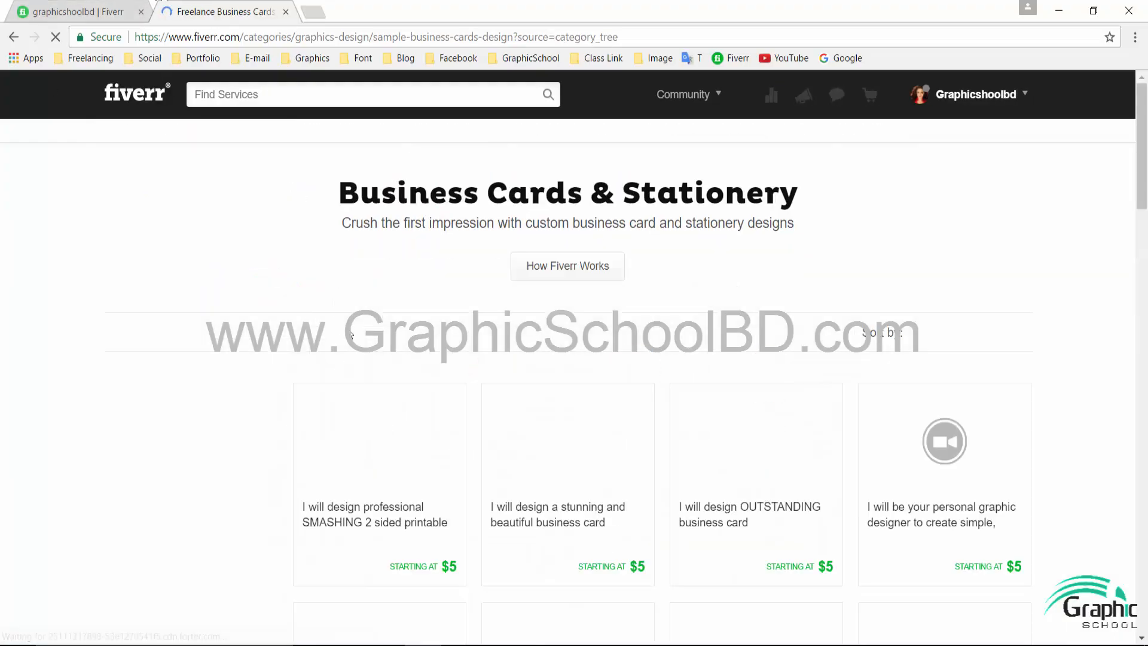
pyautogui.scroll(-3, 458, 357)
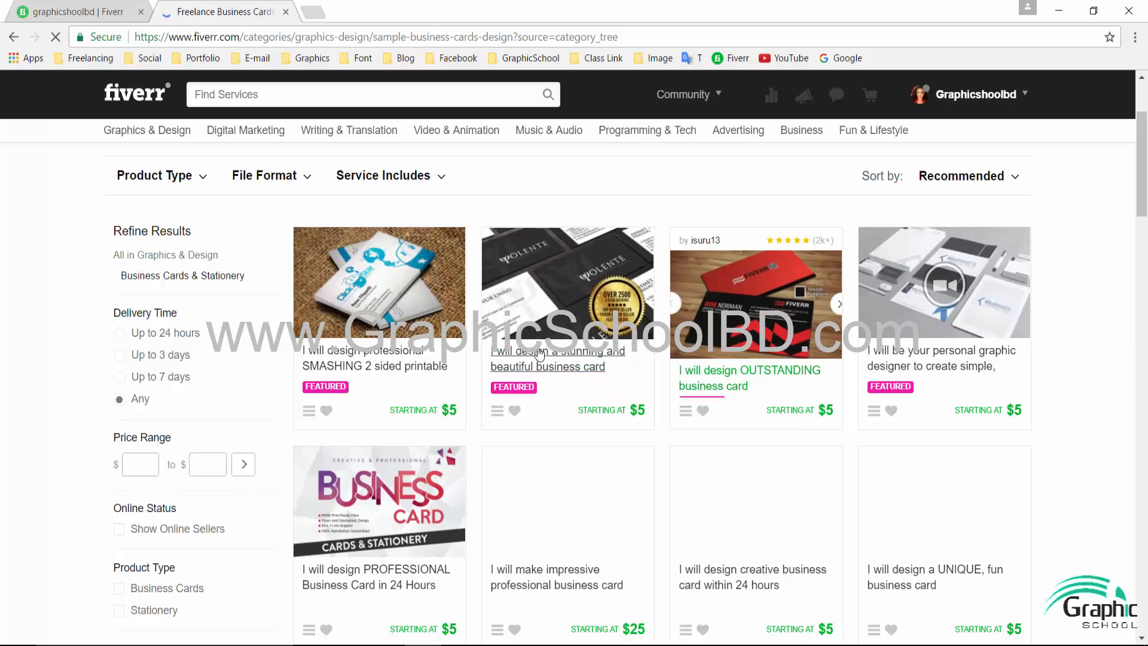
pyautogui.middleClick(592, 362)
pyautogui.middleClick(376, 384)
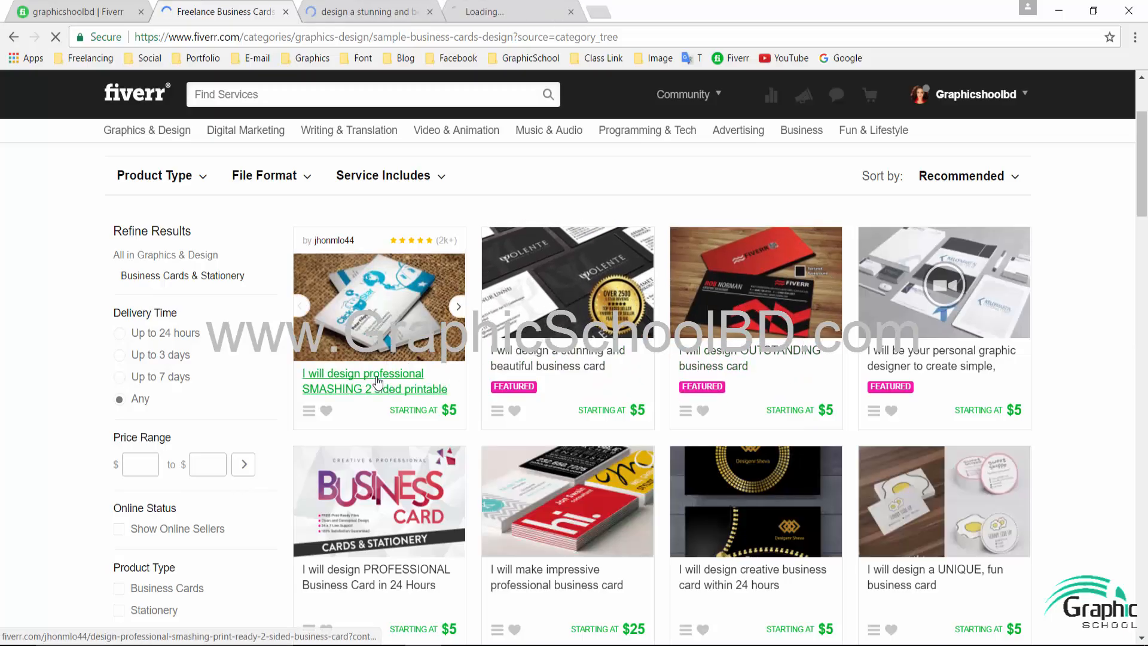
pyautogui.middleClick(742, 379)
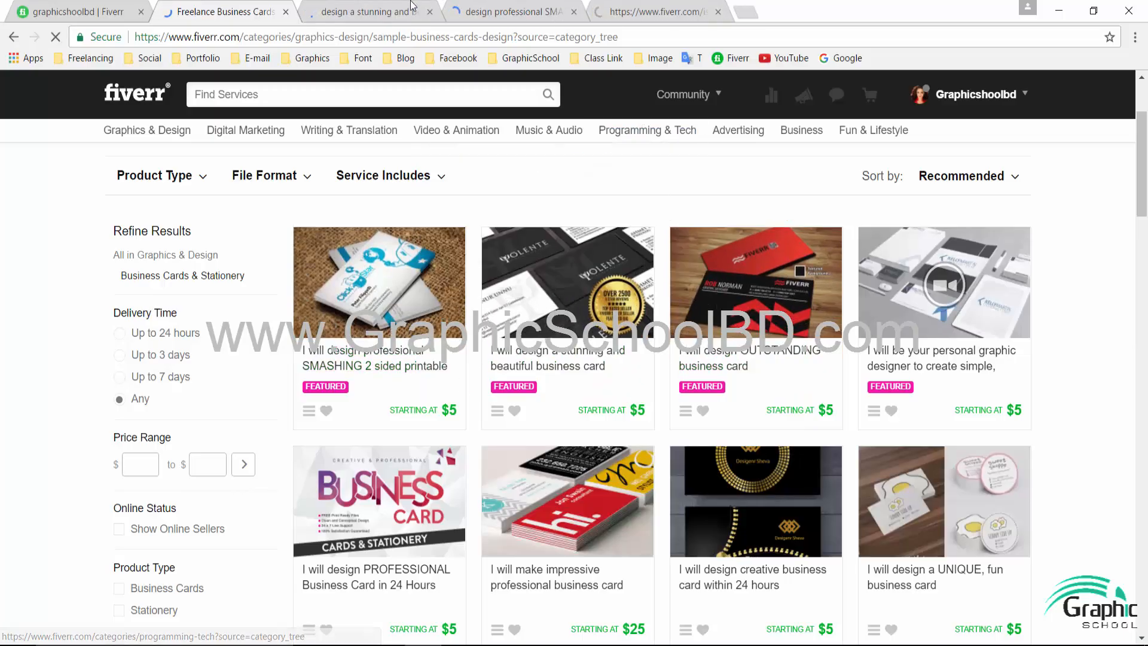
# - Cycle through the stunning, SMASHING and OUTSTANDING business card gigs to view each seller's details
pyautogui.hotkey('ctrl', 'Tab')
pyautogui.scroll(-5, 792, 541)
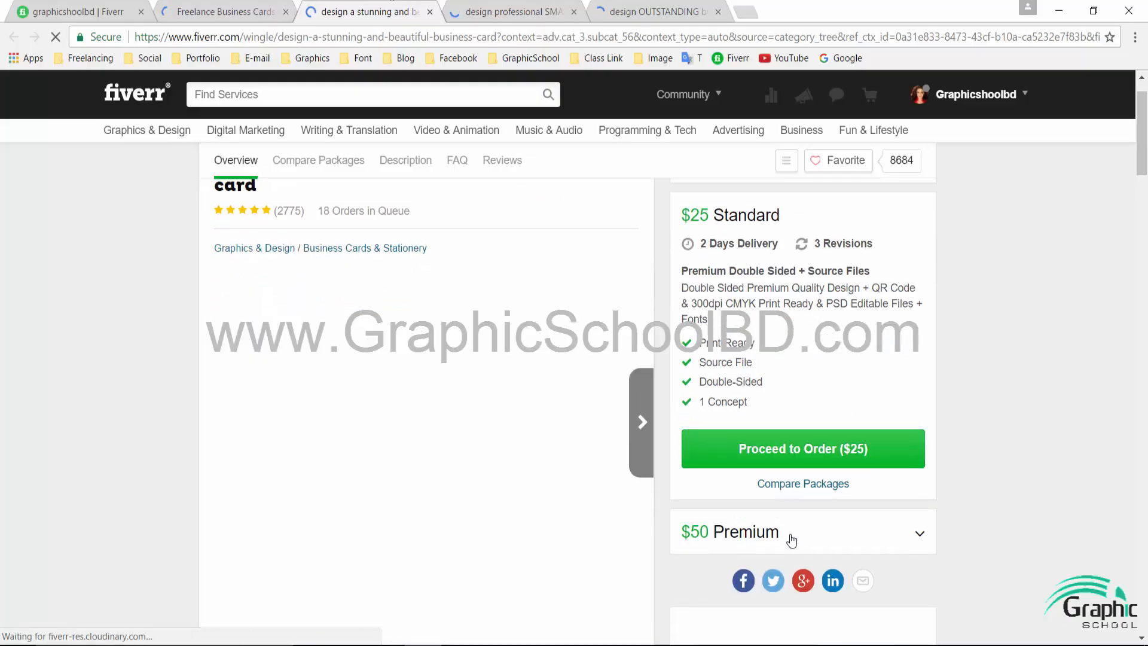
pyautogui.click(803, 509)
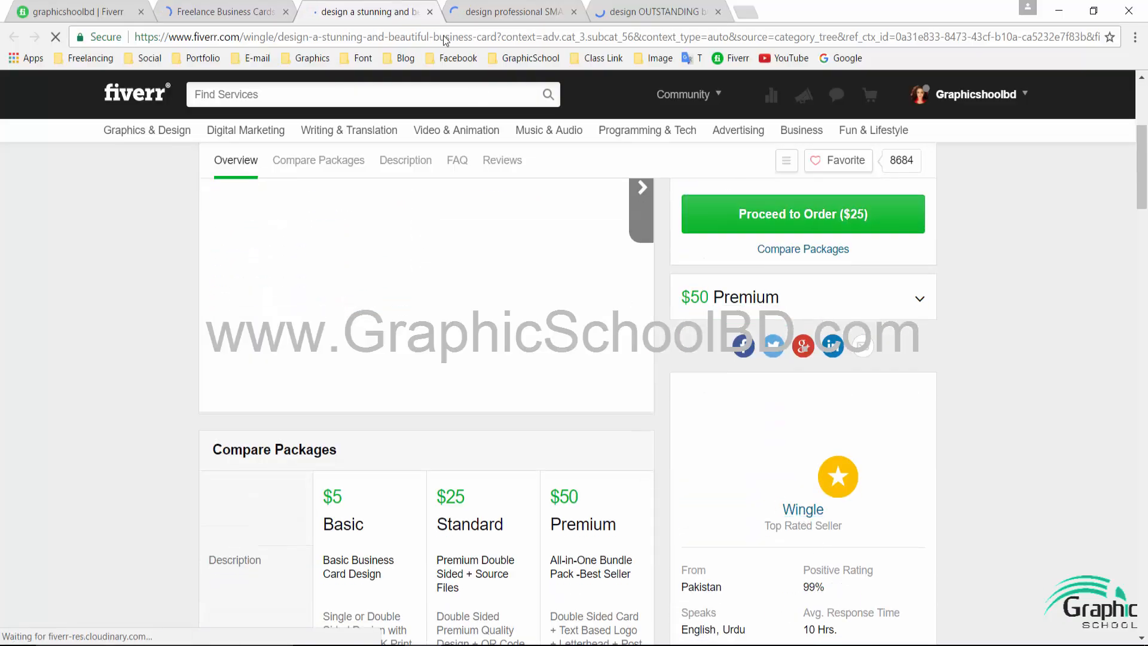
pyautogui.hotkey('ctrl', 'Tab')
pyautogui.scroll(-1, 788, 559)
pyautogui.scroll(-3, 789, 558)
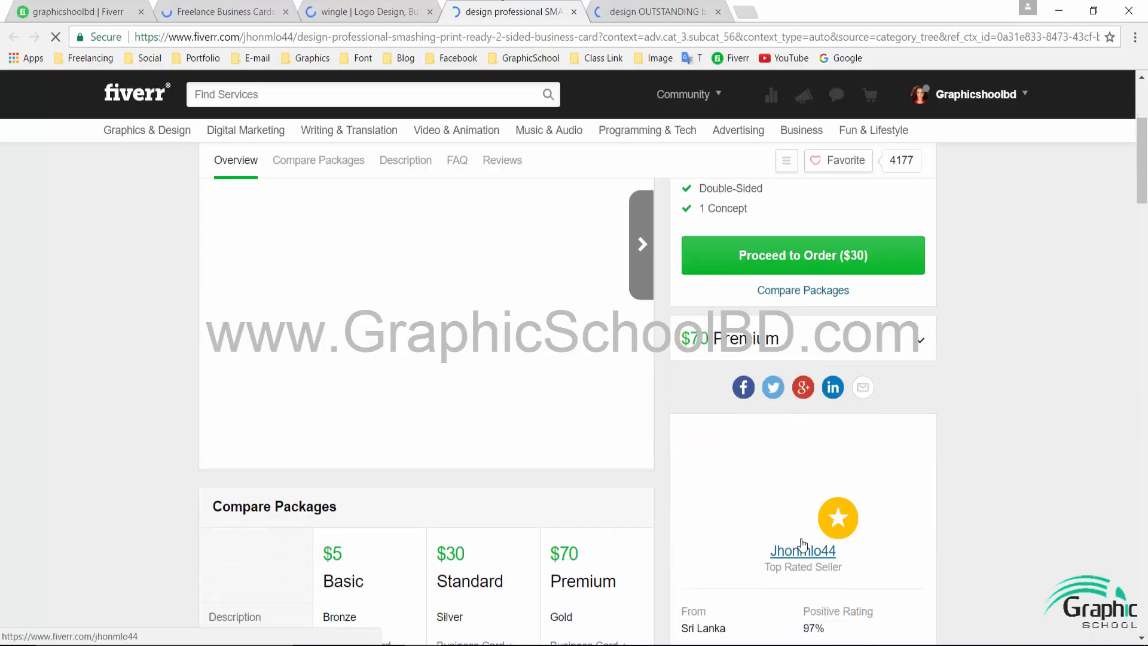
pyautogui.click(613, 12)
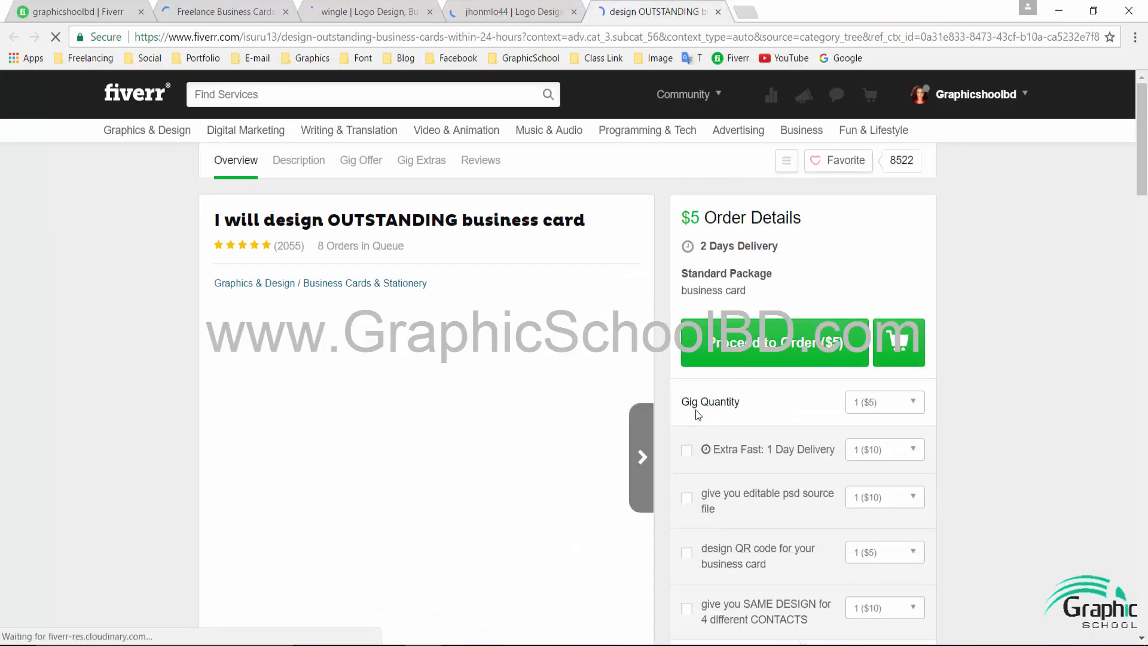
pyautogui.scroll(-6, 694, 411)
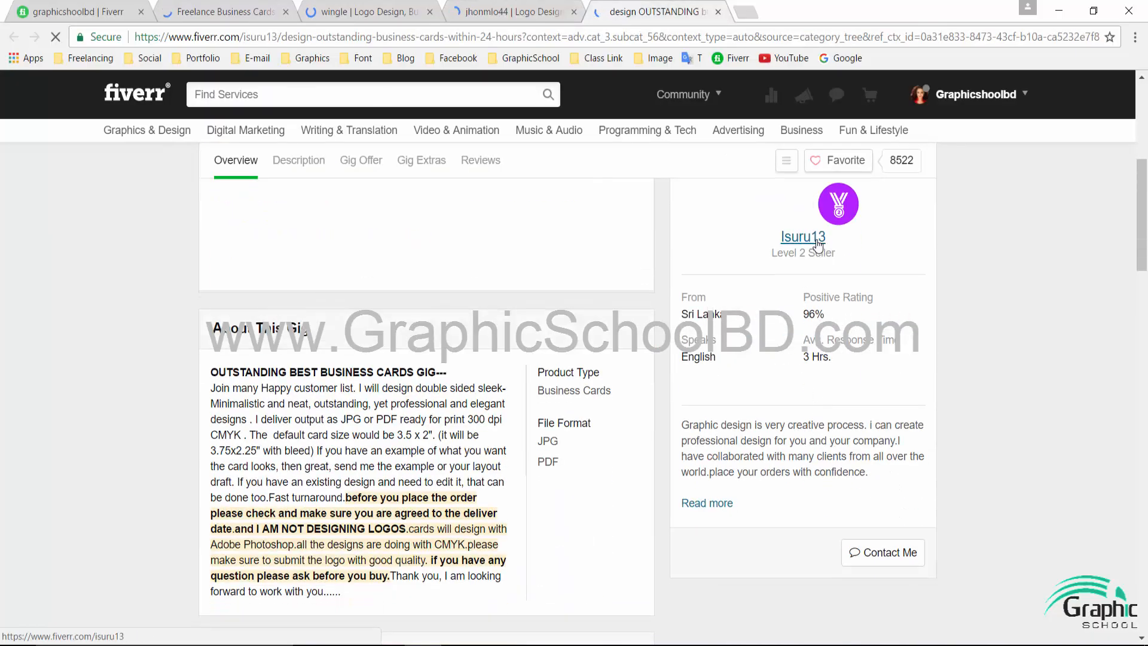
# - Open the gig seller's profile and compare the descriptions on two sellers' profiles
pyautogui.click(803, 237)
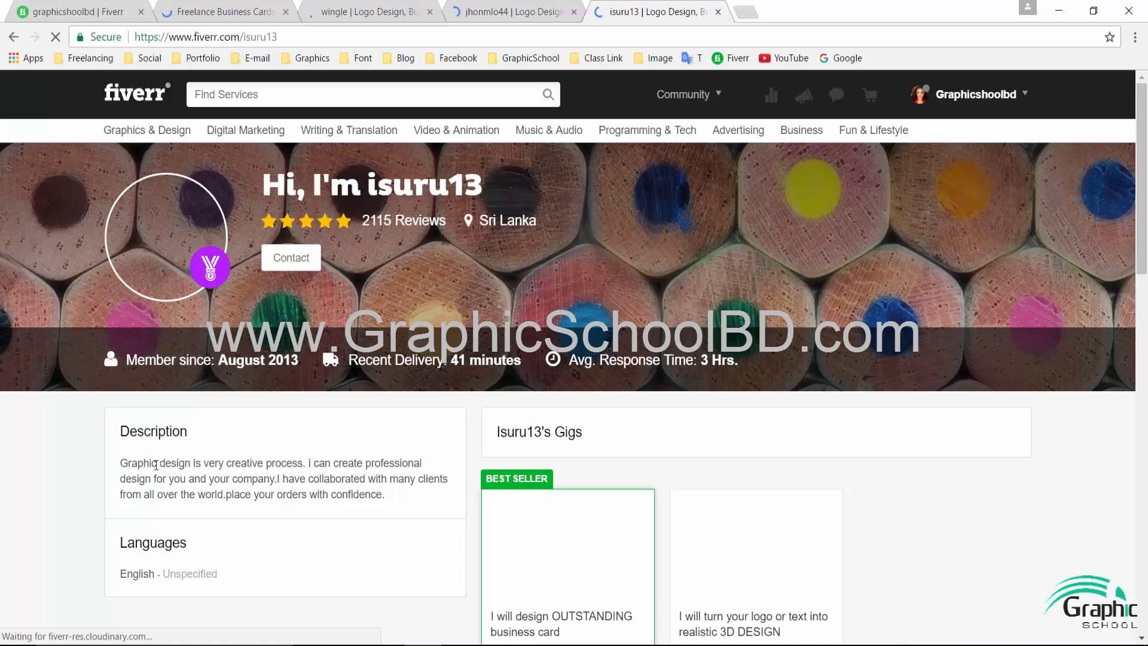
pyautogui.moveTo(125, 464); pyautogui.dragTo(385, 497)
pyautogui.click(403, 502)
pyautogui.click(563, 13)
pyautogui.scroll(-2, 317, 357)
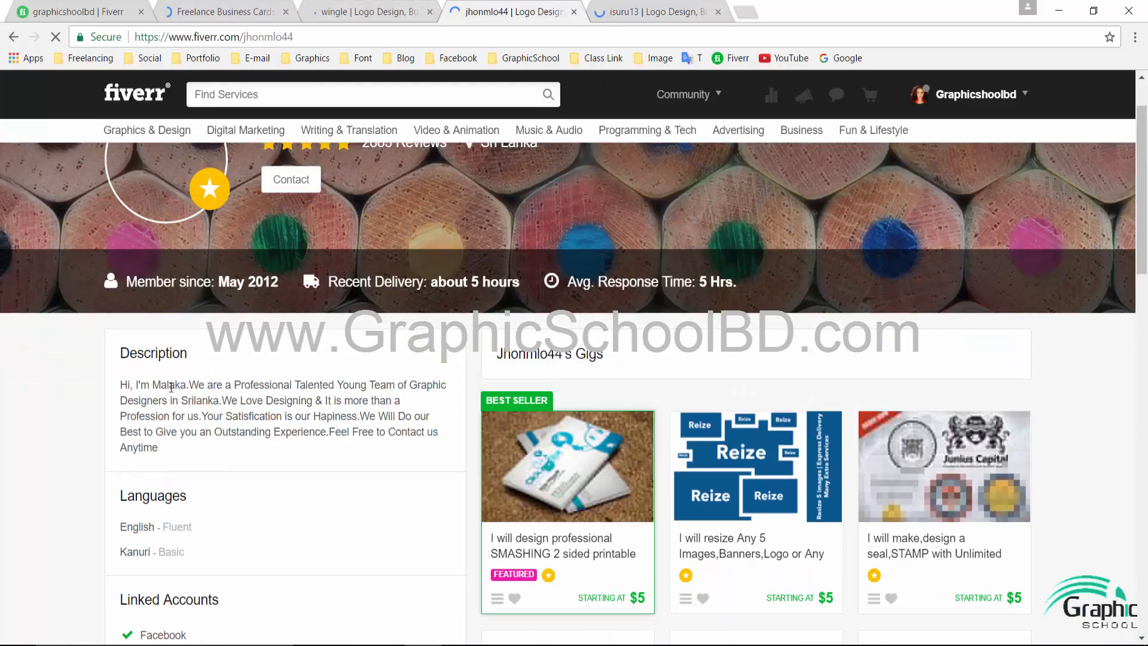
pyautogui.moveTo(121, 385); pyautogui.dragTo(190, 384)
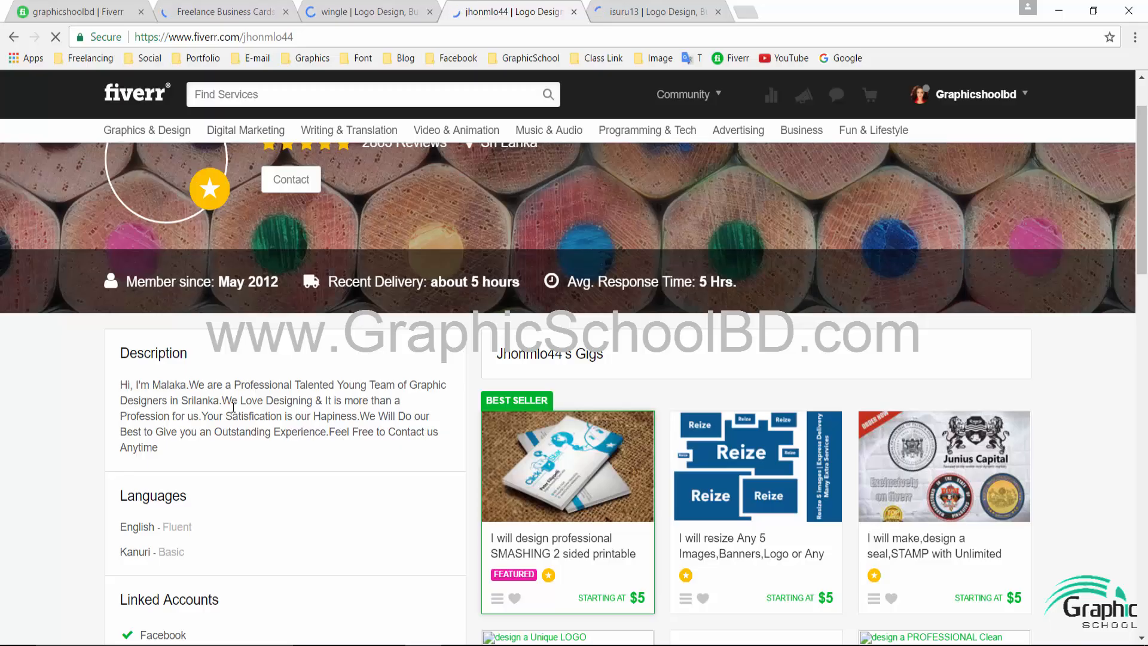
pyautogui.moveTo(233, 416); pyautogui.dragTo(223, 401)
pyautogui.click(177, 383)
pyautogui.moveTo(132, 384); pyautogui.dragTo(366, 386)
pyautogui.click(209, 386)
pyautogui.click(396, 385)
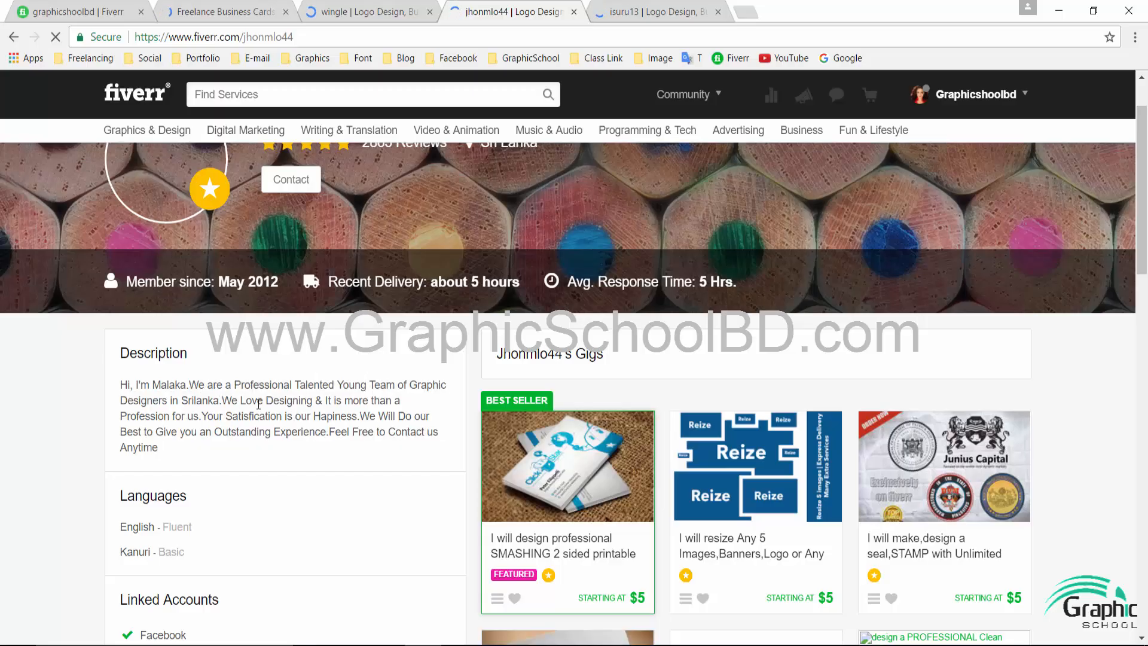
pyautogui.moveTo(273, 450); pyautogui.dragTo(234, 431)
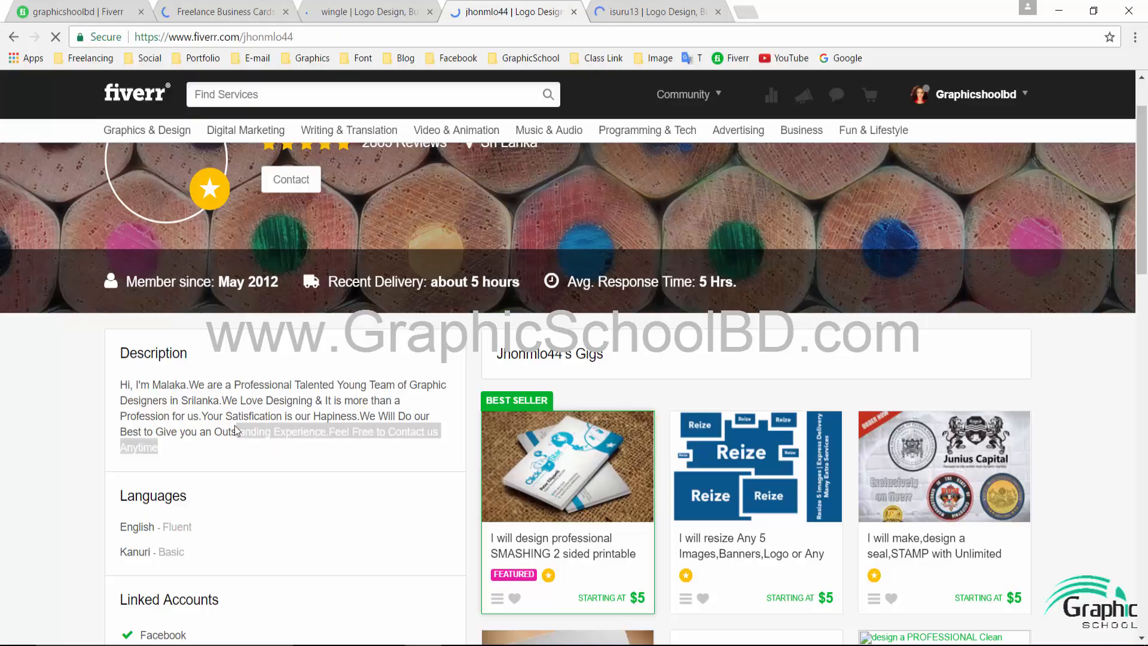
pyautogui.click(258, 430)
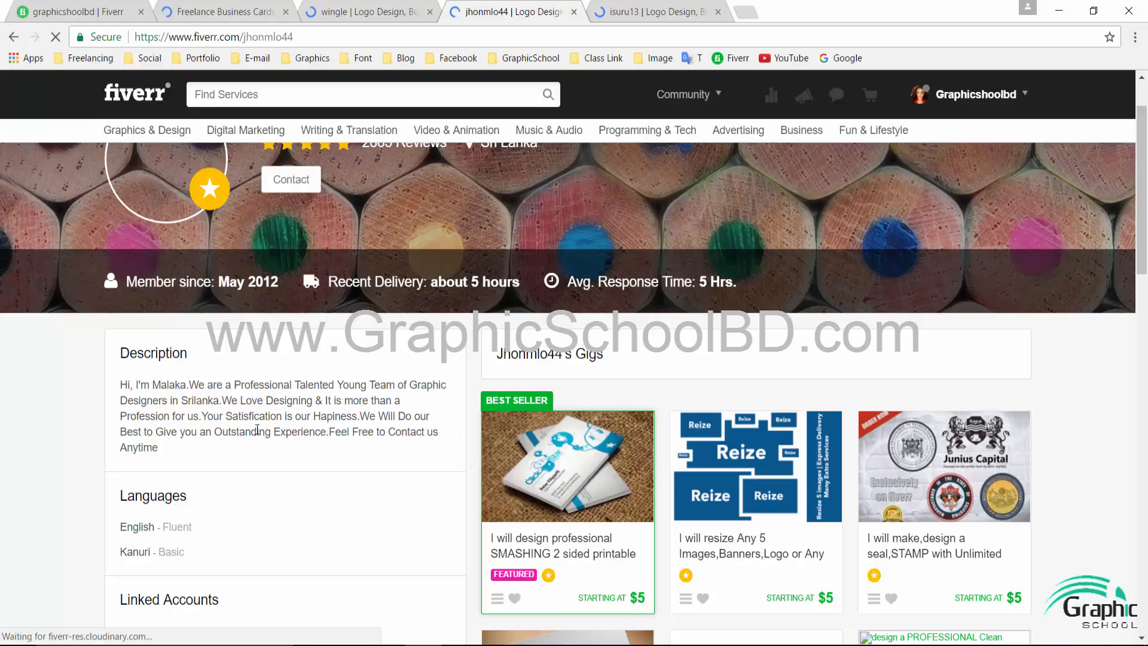
# - Check a third seller's description, select the chosen paragraph, and return to your own profile
pyautogui.click(368, 11)
pyautogui.scroll(-1, 239, 359)
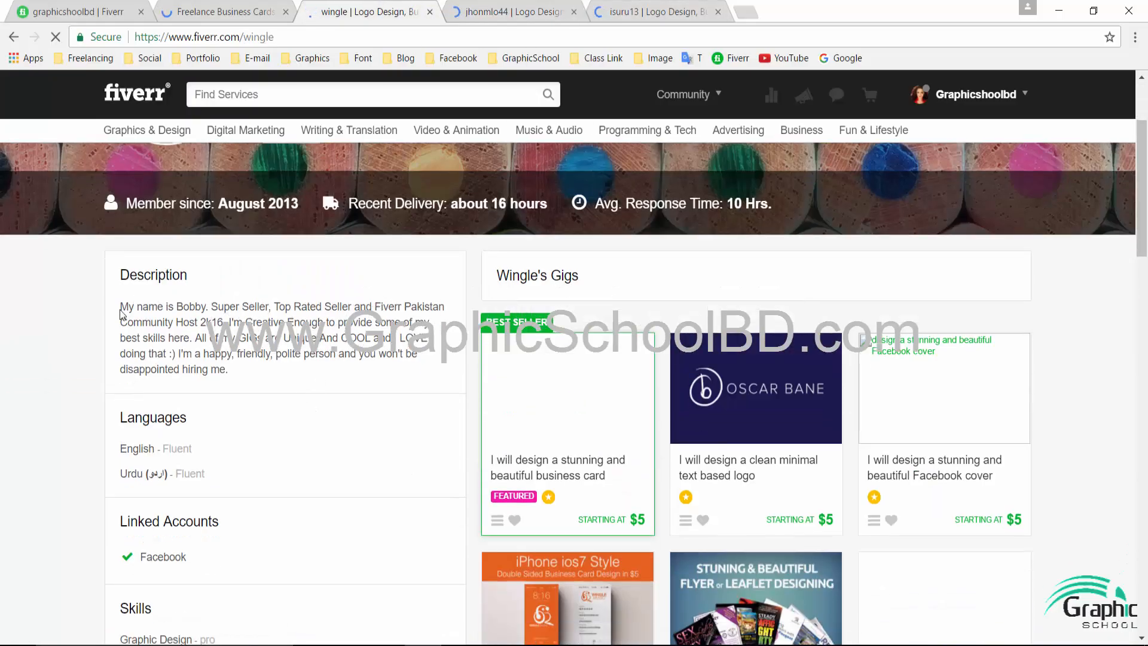
pyautogui.moveTo(121, 308); pyautogui.dragTo(176, 311)
pyautogui.click(175, 309)
pyautogui.hotkey('ctrl', 'Tab')
pyautogui.moveTo(120, 385); pyautogui.dragTo(182, 451)
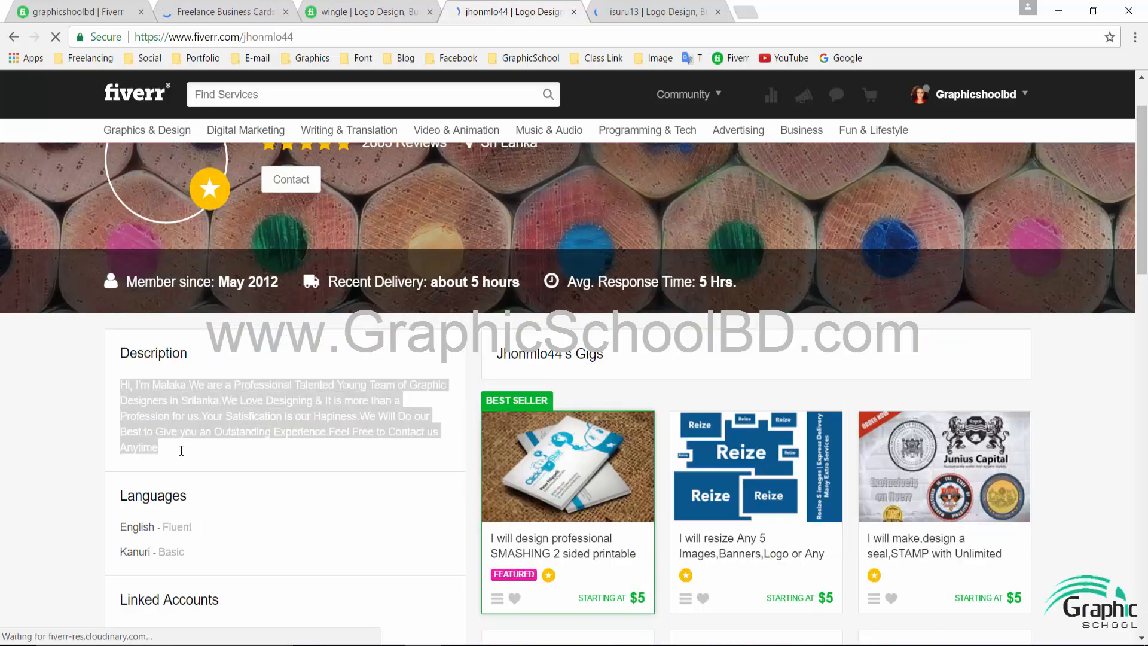
pyautogui.click(244, 13)
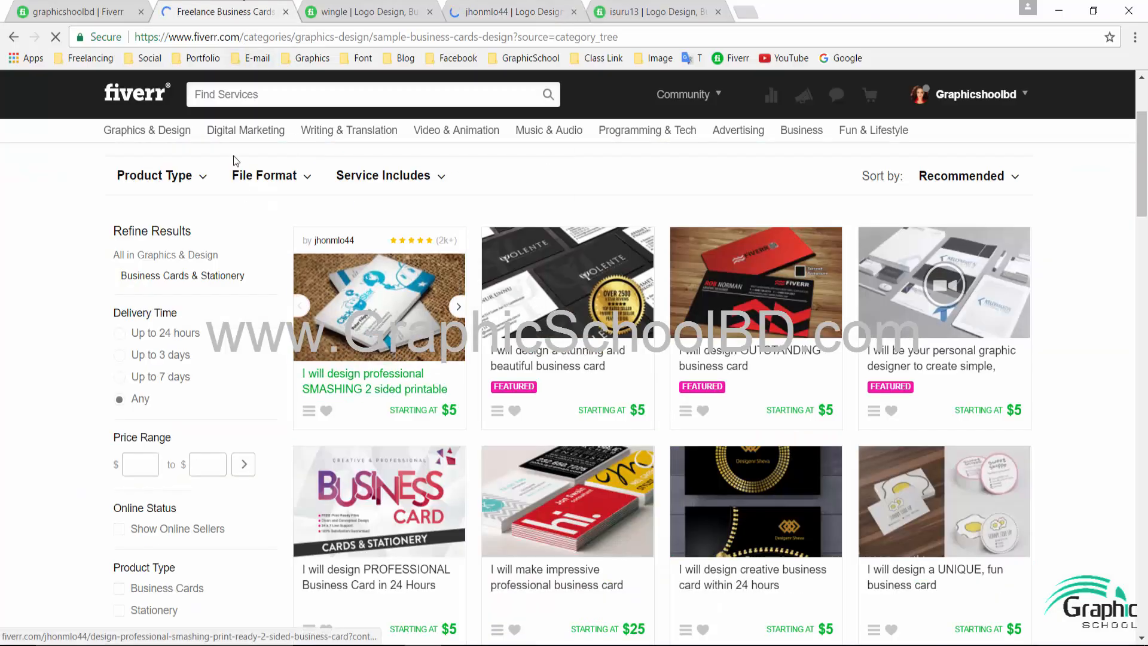
pyautogui.hotkey('ctrl', 'shift', 'Tab')
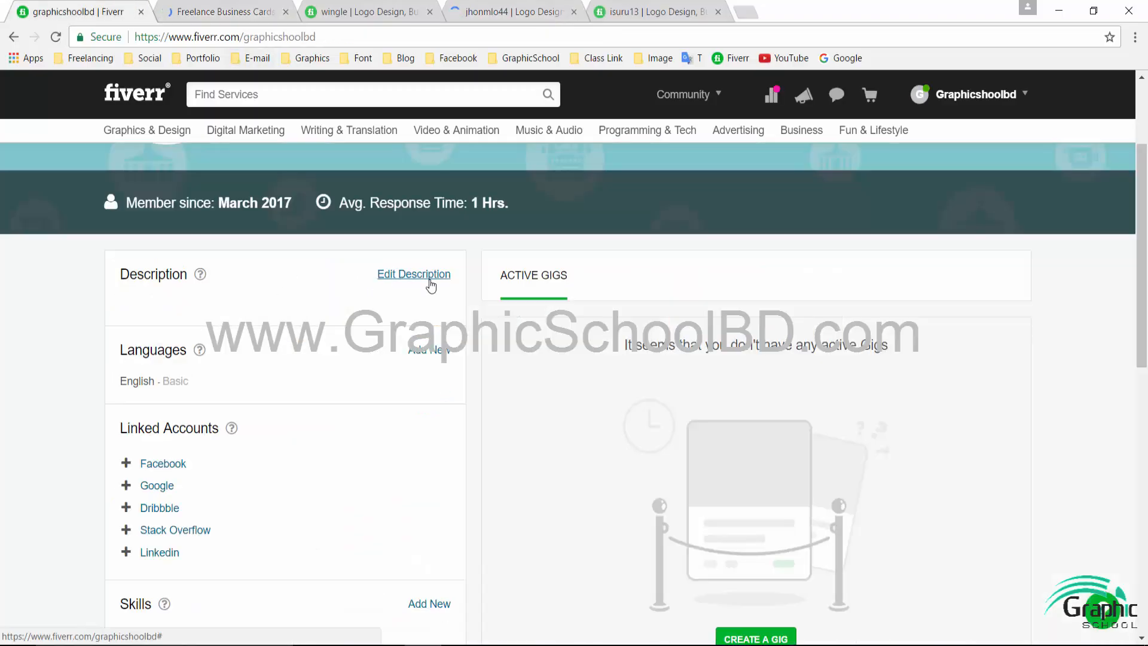
# - Paste the copied graphic design team paragraph into the profile Description and save it
pyautogui.click(427, 276)
pyautogui.write("Hi, I'm Malaka.We are a Professional Talented Young Team of Graphic Designers in Srilanka.We Love Designing & It is more than a Profession for us.Your Satisfication is our Happiness.We Will Do our Best to Give you an Outstanding Experience.Feel Free to Contact us Anytime")
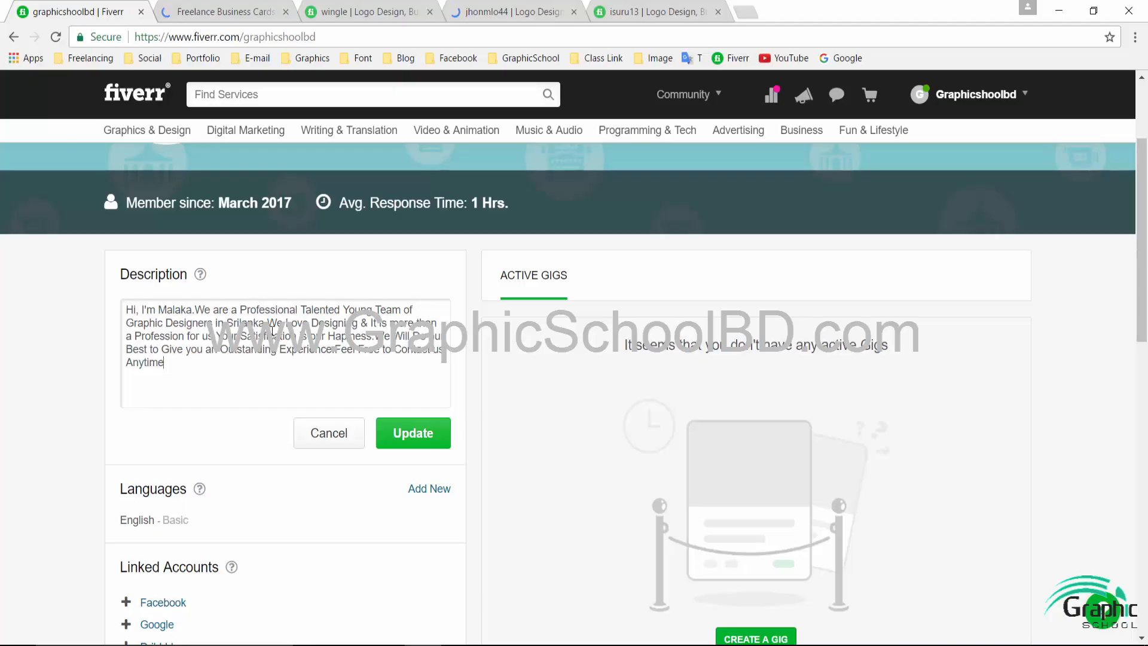
pyautogui.click(411, 441)
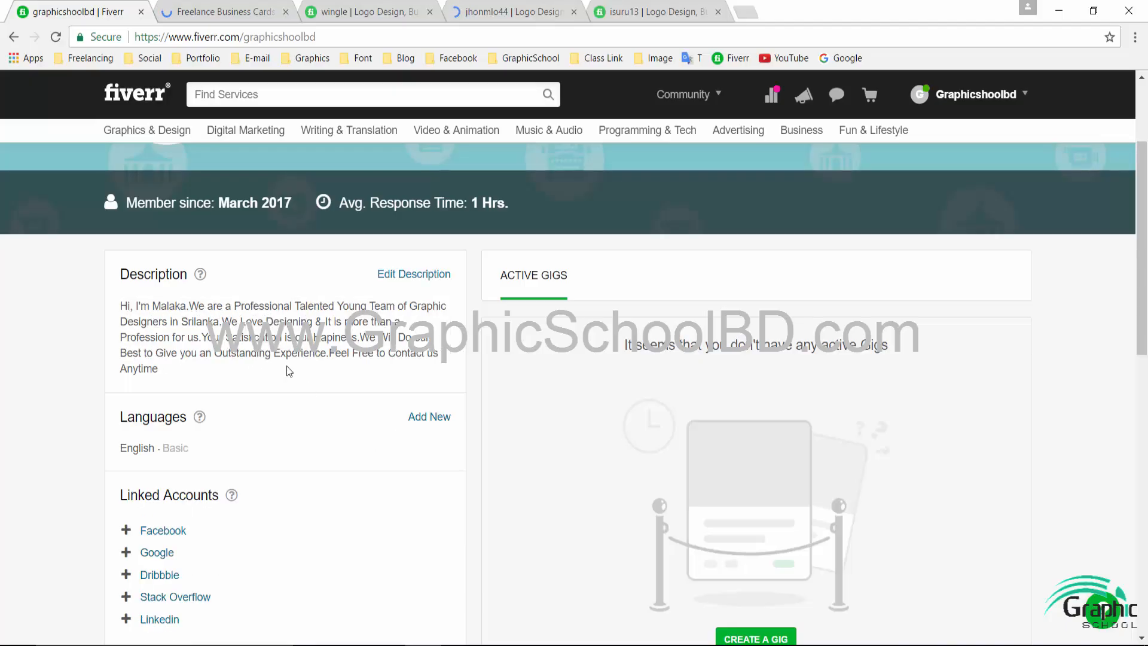
# - Glance over the other sellers' profile tabs, then return to your profile's Languages section
pyautogui.scroll(3, 300, 452)
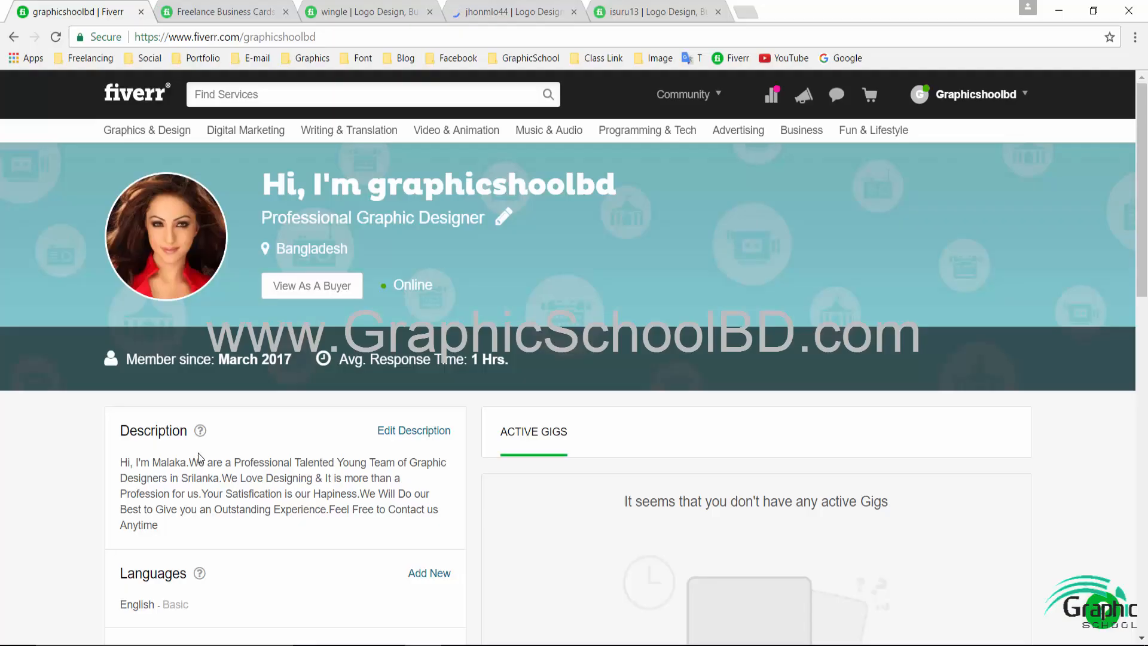
pyautogui.click(330, 8)
pyautogui.click(521, 11)
pyautogui.click(627, 9)
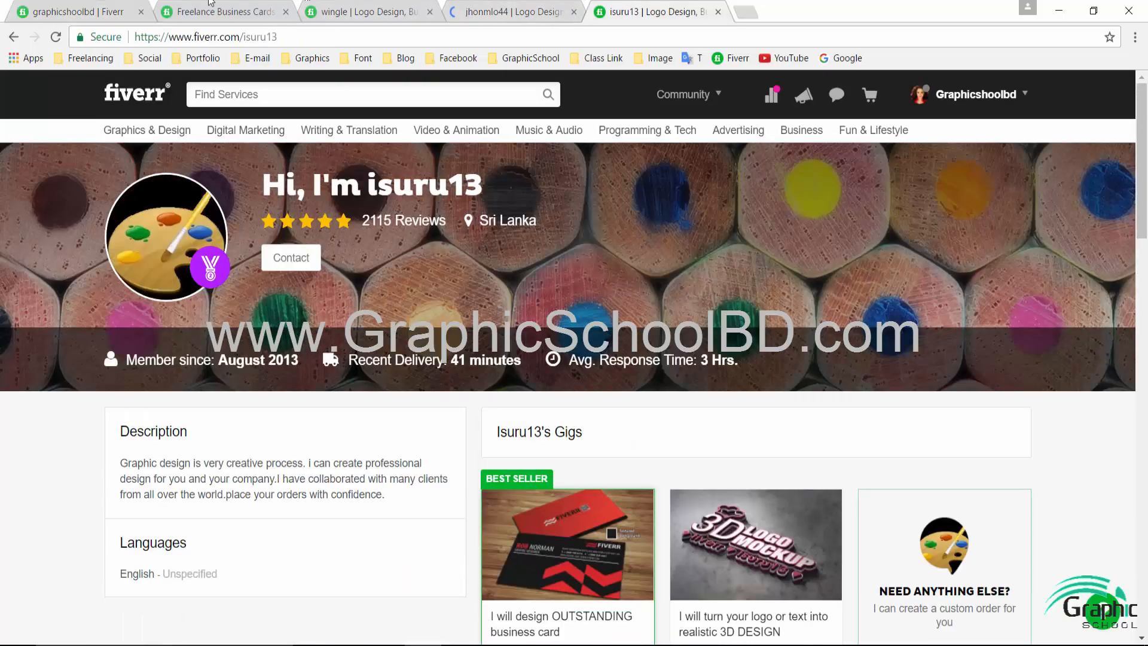
pyautogui.click(120, 9)
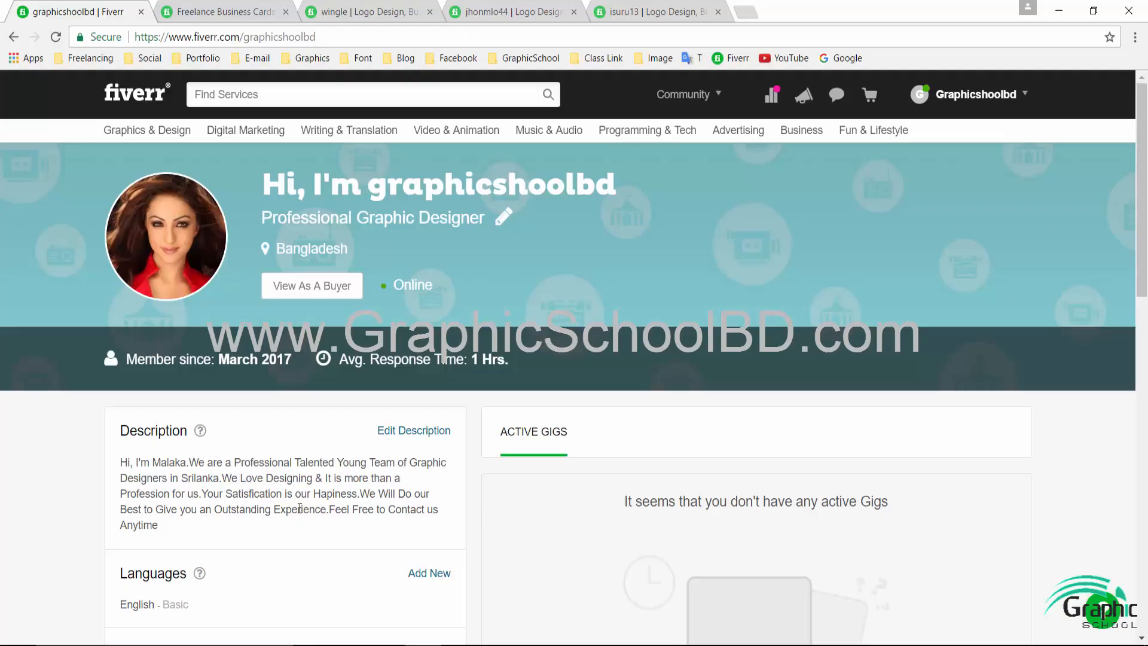
pyautogui.scroll(-4, 299, 505)
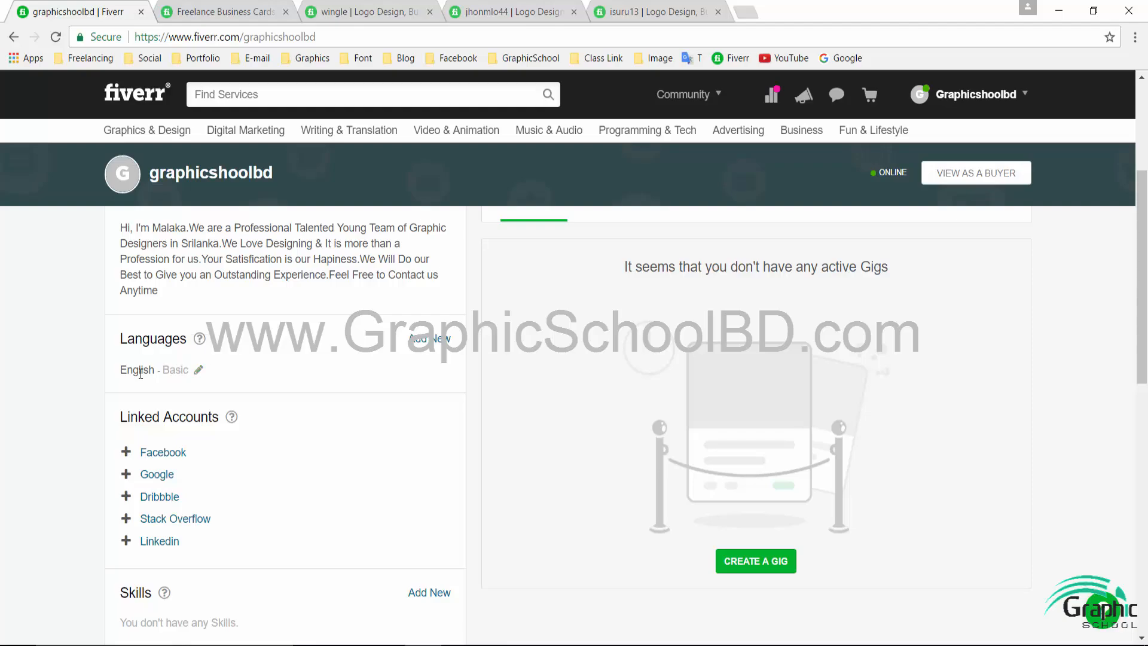
# - Add Bengali at Native or Bilingual level to the profile's Languages
pyautogui.click(426, 340)
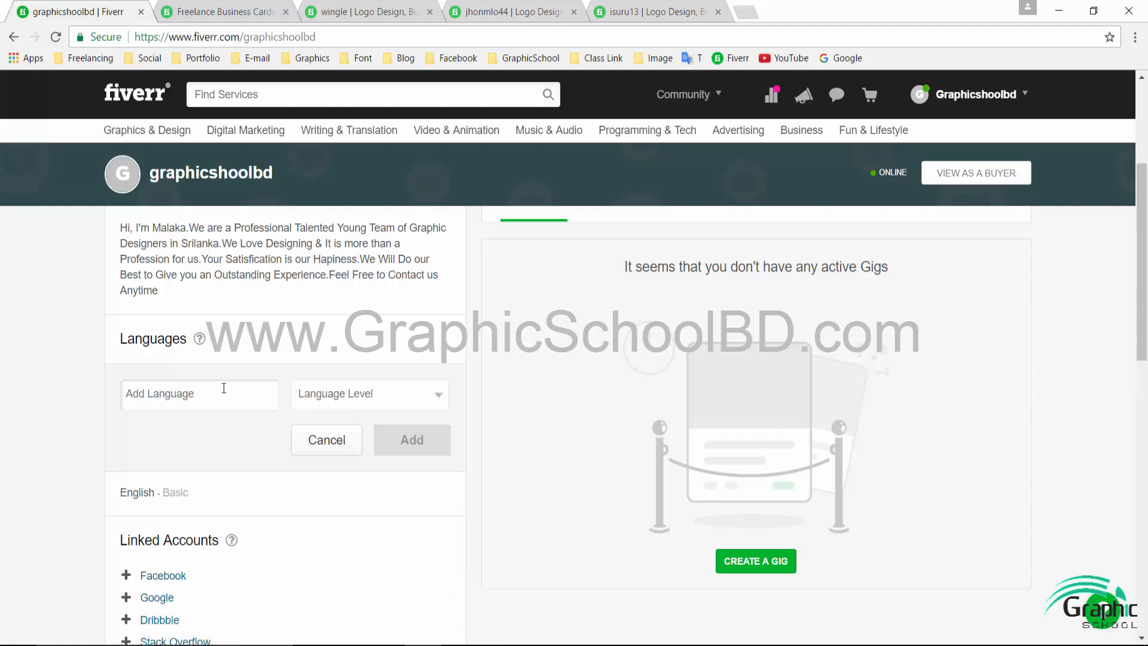
pyautogui.write('Bang')
pyautogui.press('BackSpace')
pyautogui.press('BackSpace')
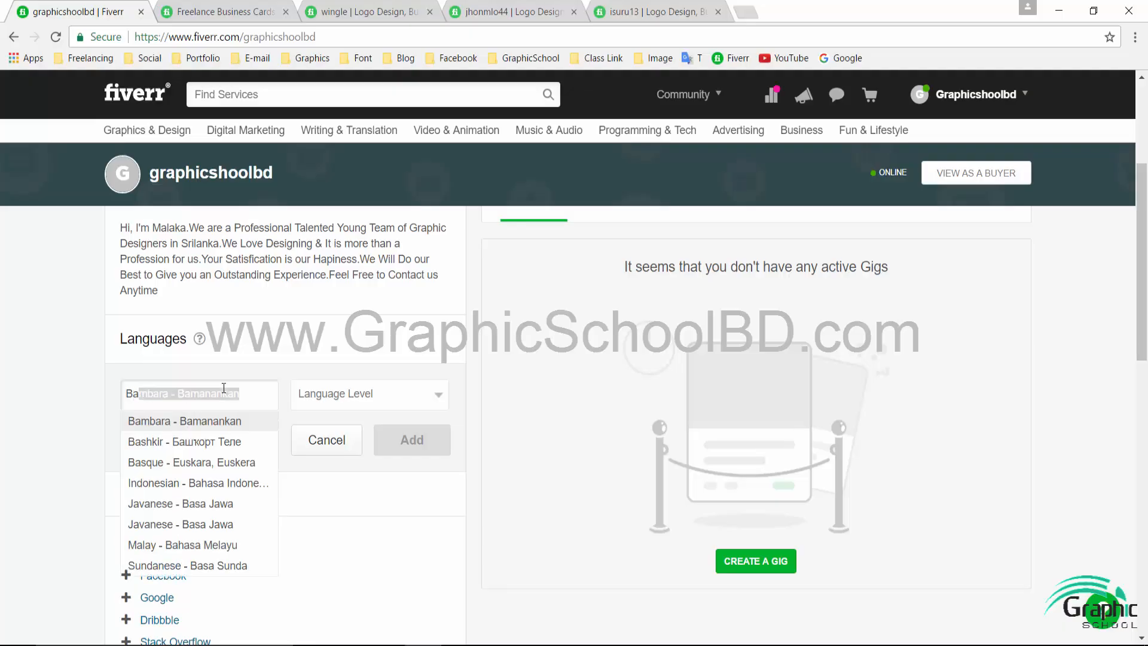
pyautogui.press('BackSpace')
pyautogui.write('en')
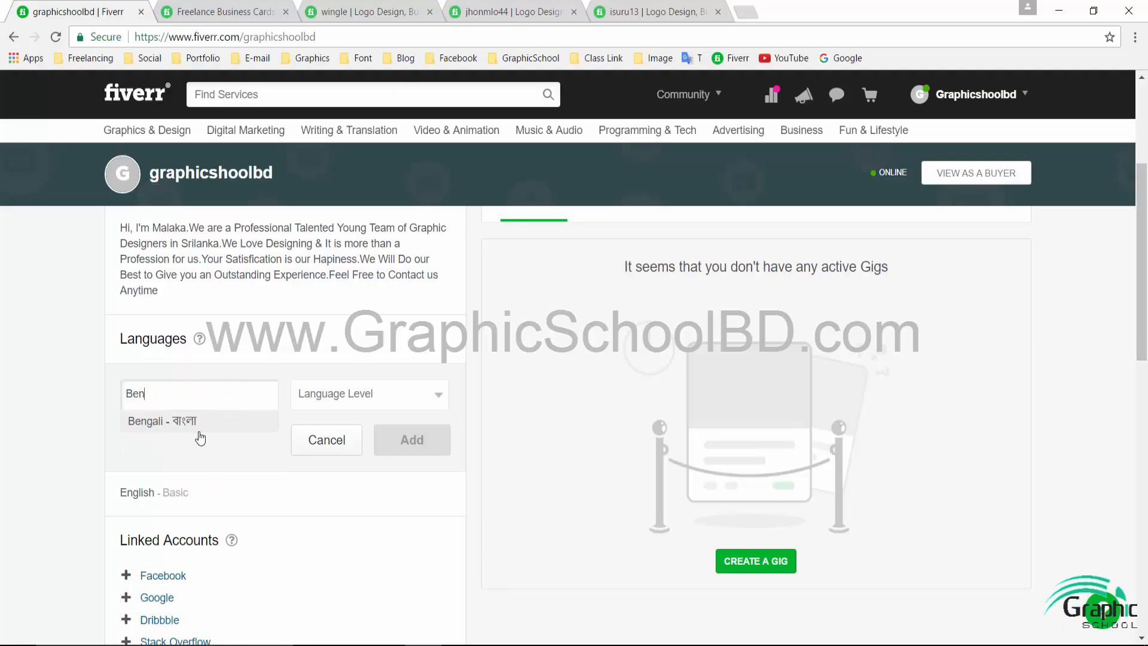
pyautogui.click(208, 426)
pyautogui.click(372, 395)
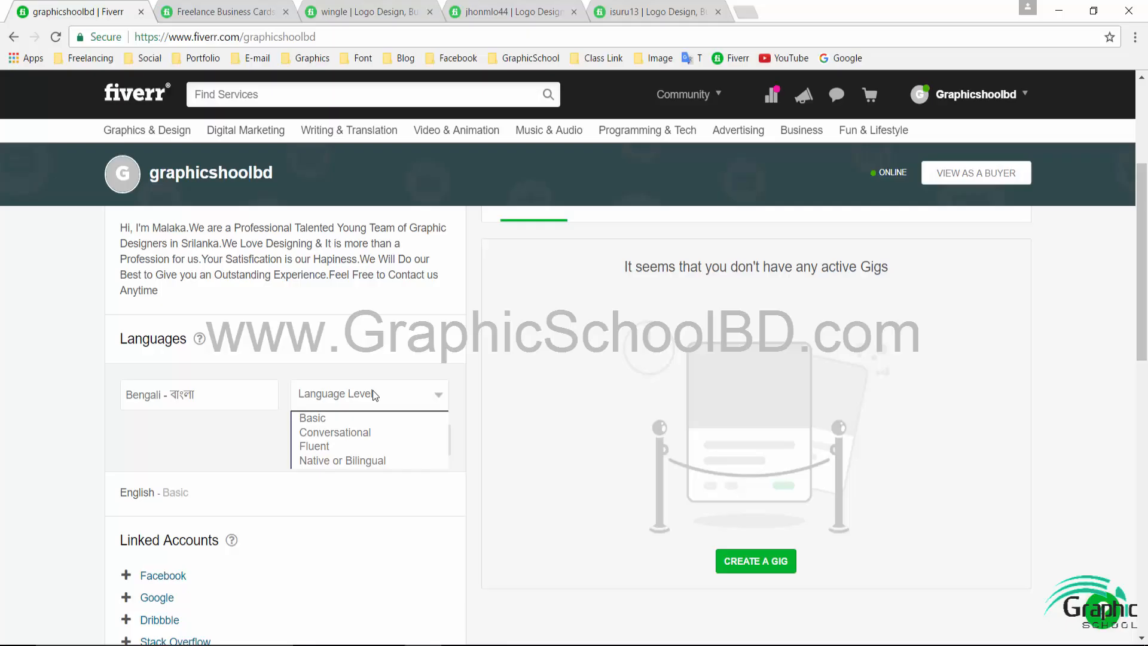
pyautogui.click(354, 466)
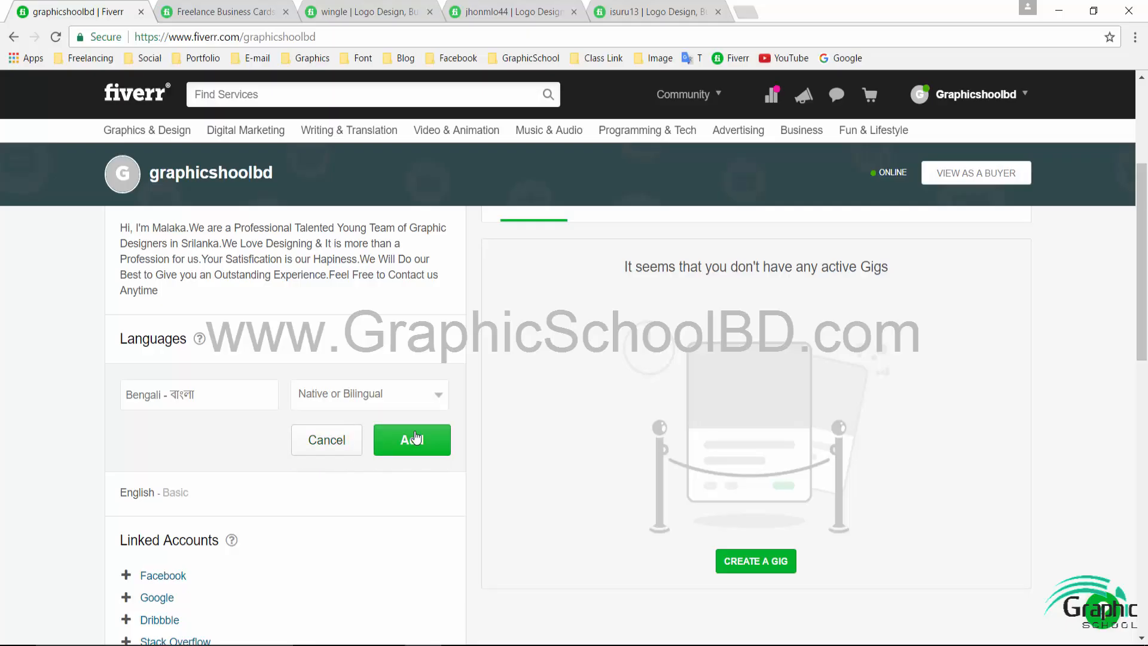
pyautogui.click(417, 438)
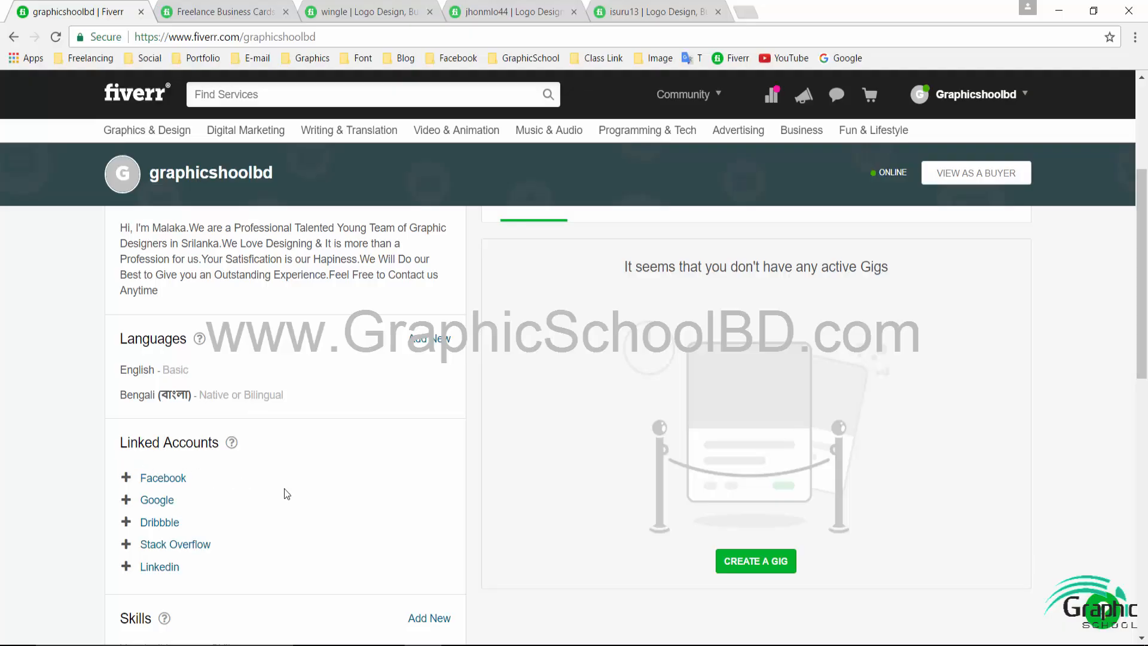
pyautogui.scroll(-1, 287, 494)
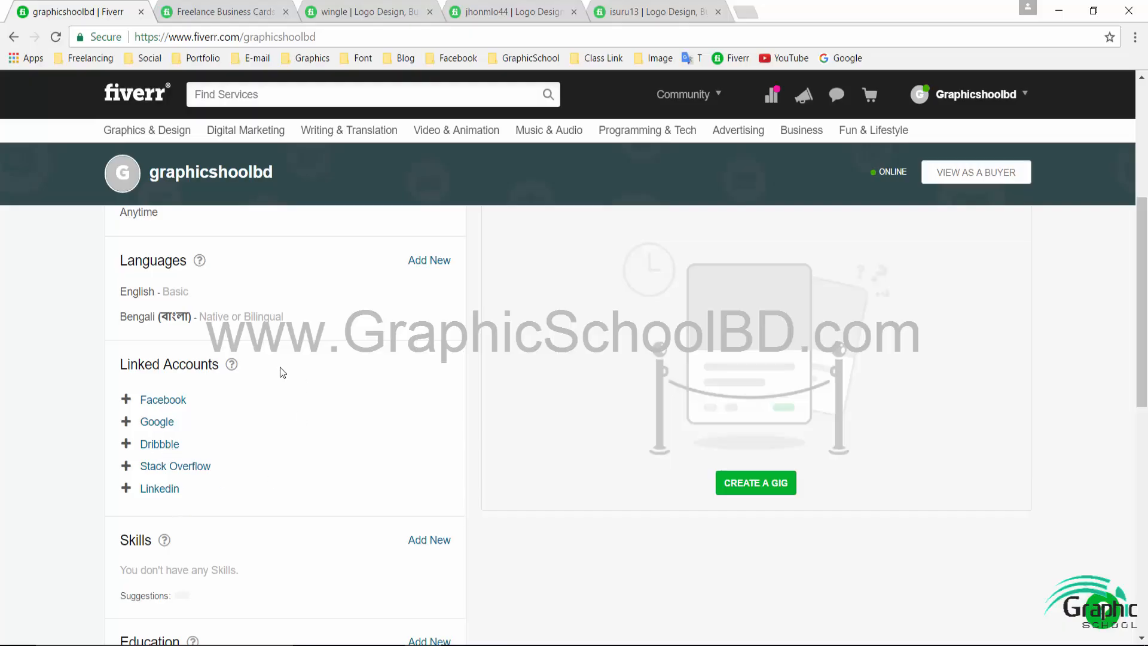
pyautogui.moveTo(648, 130)
# - Add the skill Adobephotoshop at Expert experience level
pyautogui.scroll(-3, 242, 373)
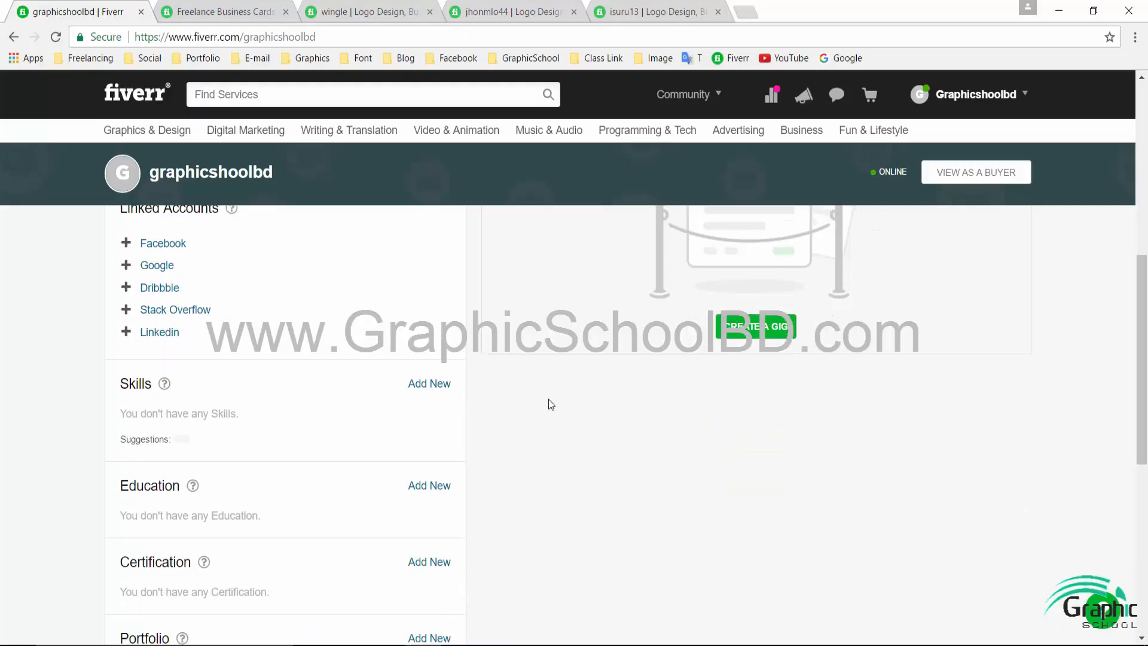
pyautogui.click(418, 386)
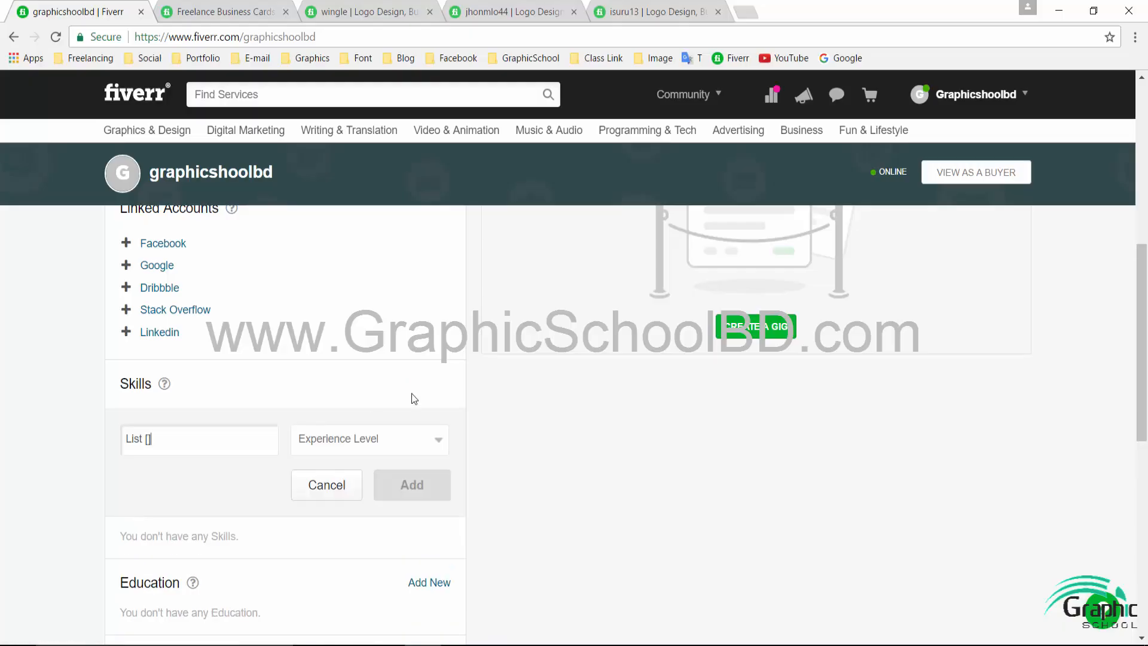
pyautogui.moveTo(180, 442); pyautogui.dragTo(108, 349)
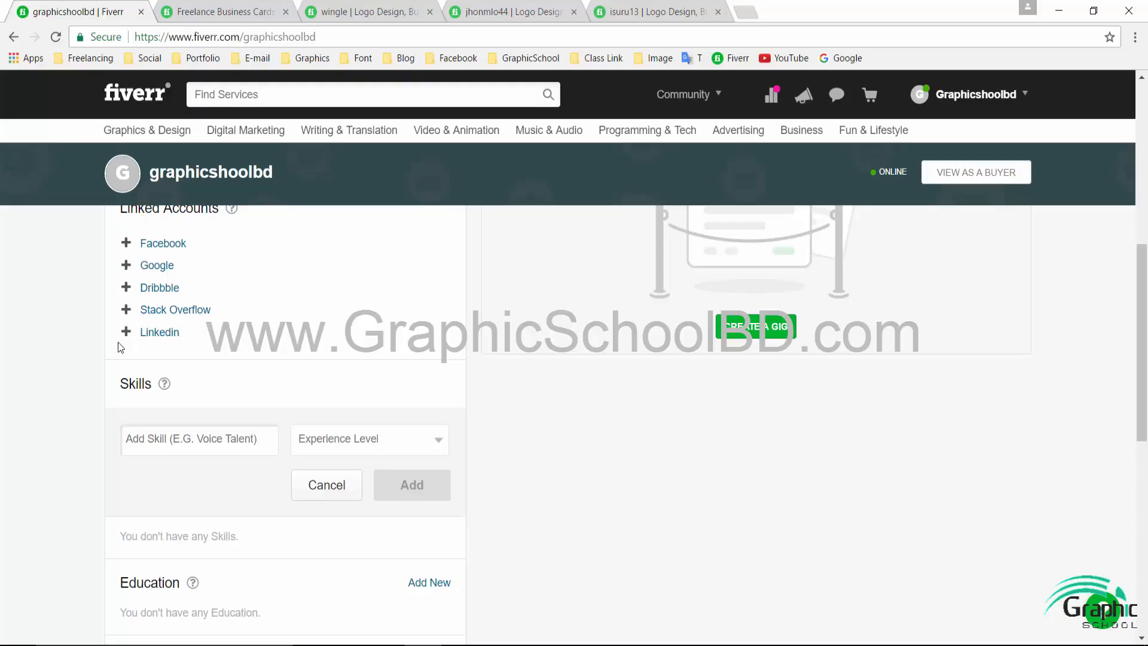
pyautogui.write('Adobe')
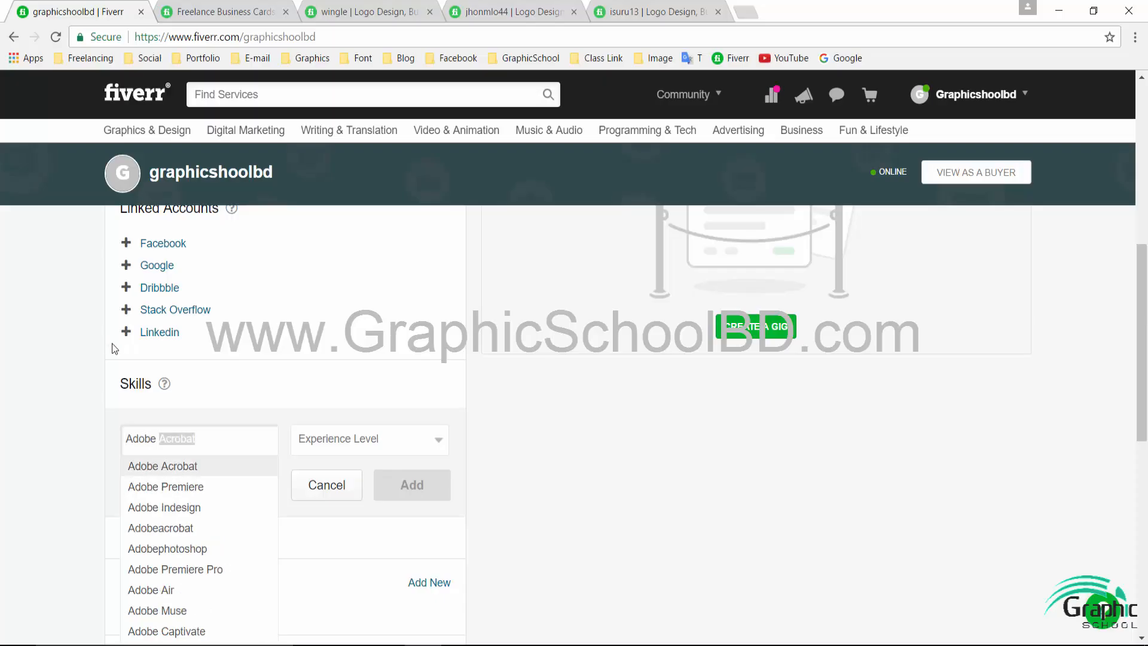
pyautogui.click(202, 550)
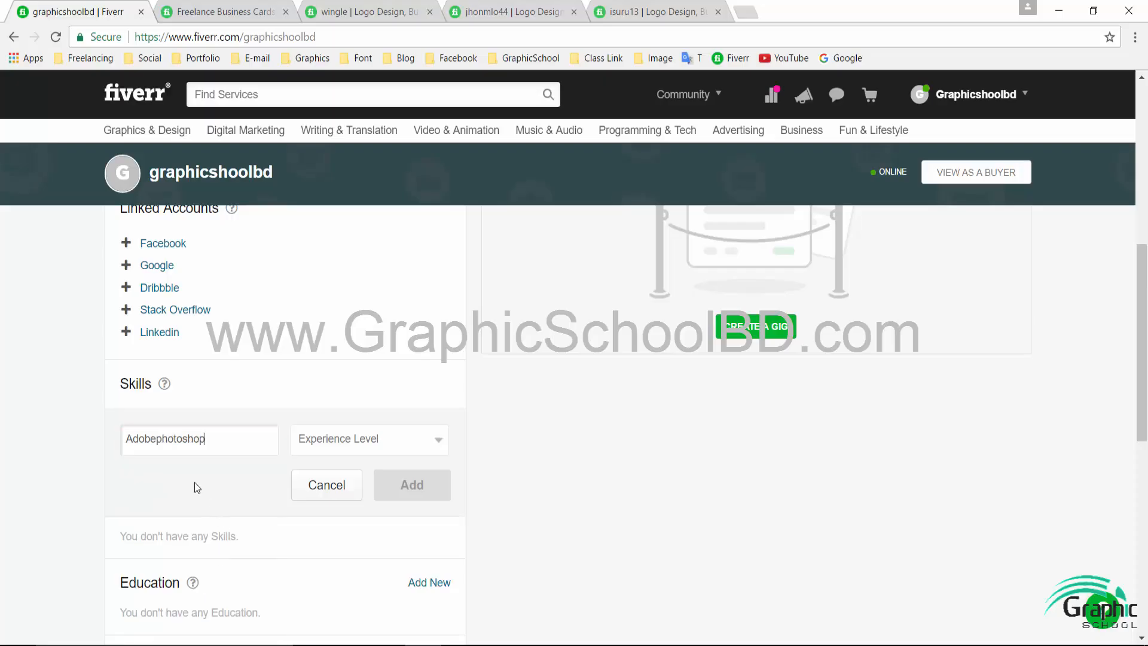
pyautogui.click(161, 441)
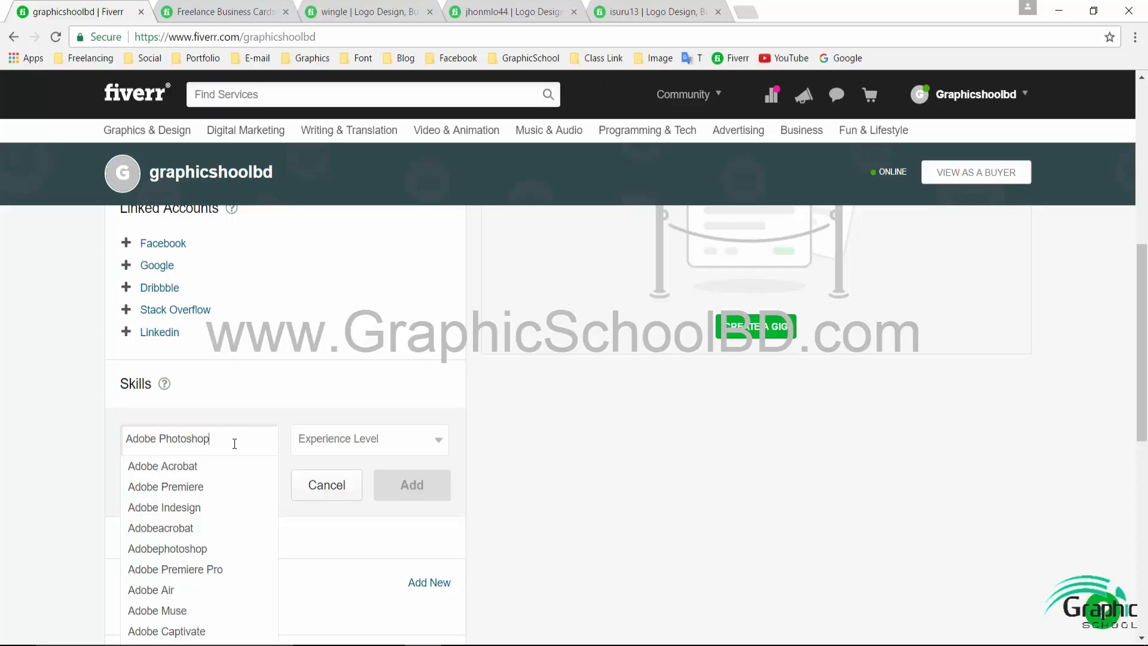
pyautogui.scroll(-1, 239, 439)
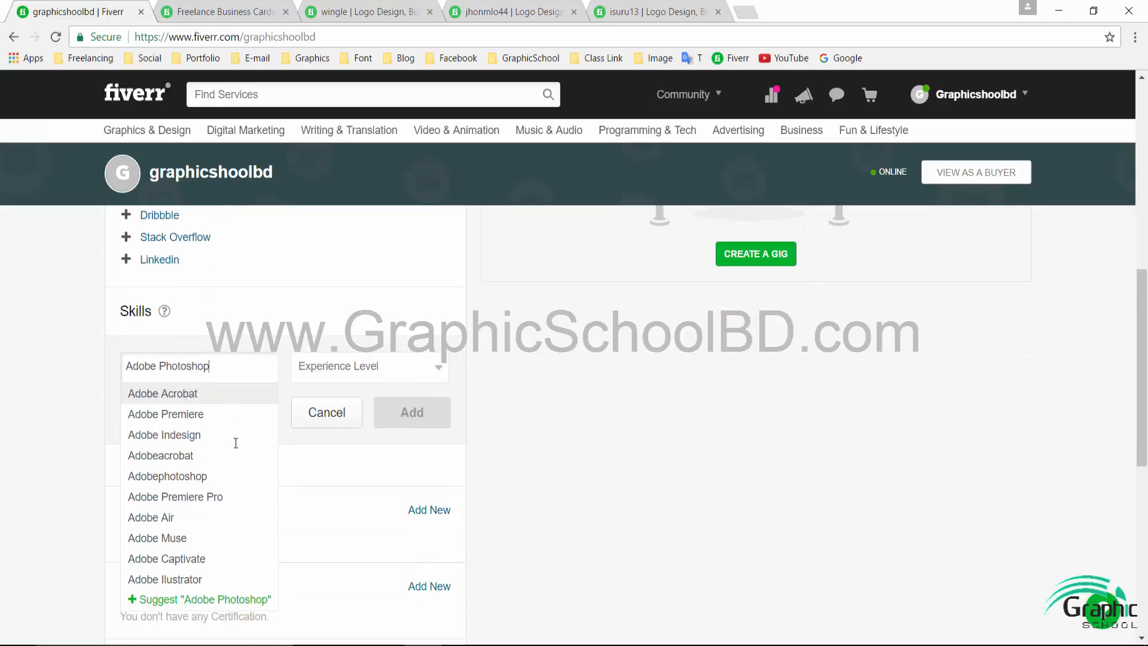
pyautogui.click(204, 472)
pyautogui.click(375, 369)
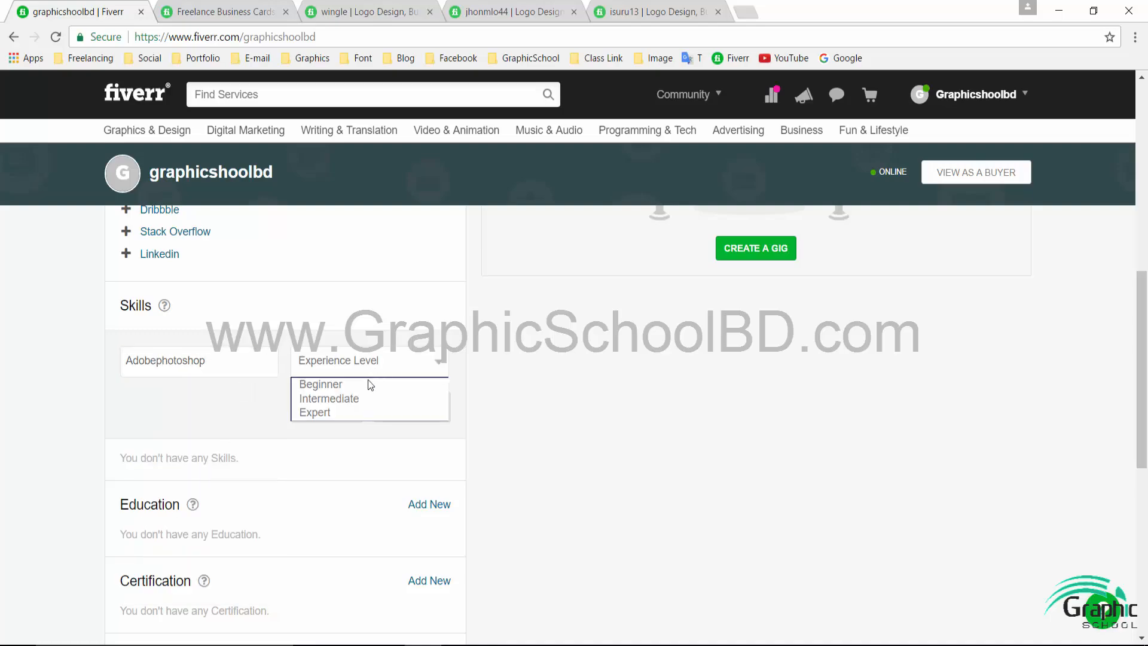
pyautogui.click(379, 413)
pyautogui.click(411, 409)
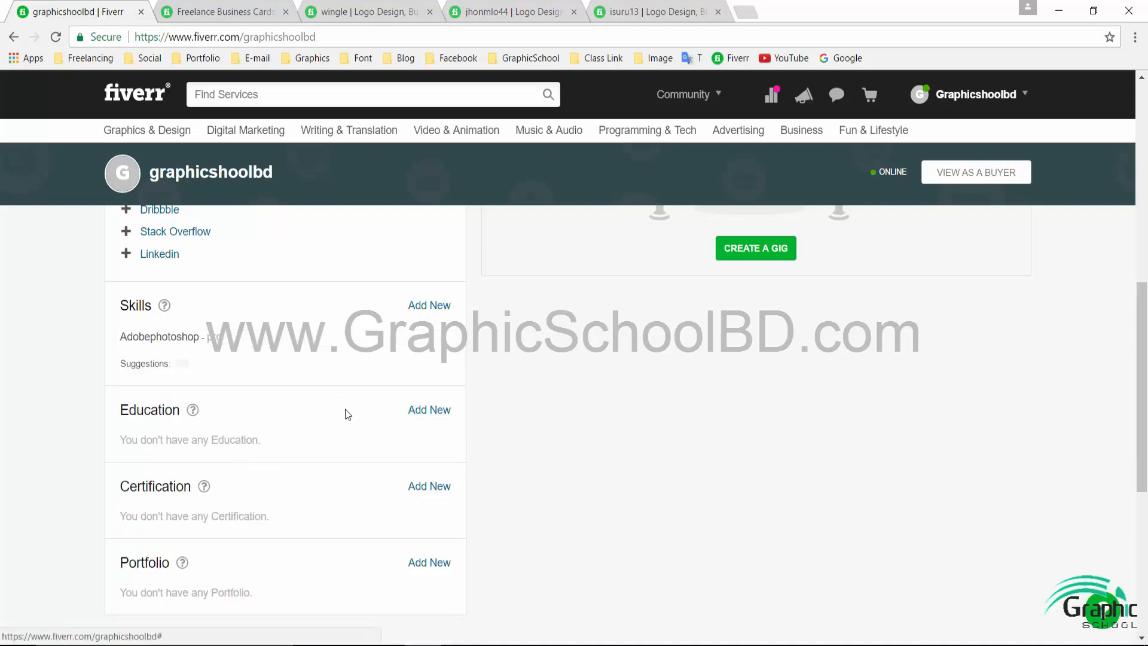
# - Add the skill Adobe Ilustrator at Expert experience level
pyautogui.click(430, 308)
pyautogui.write('Adob')
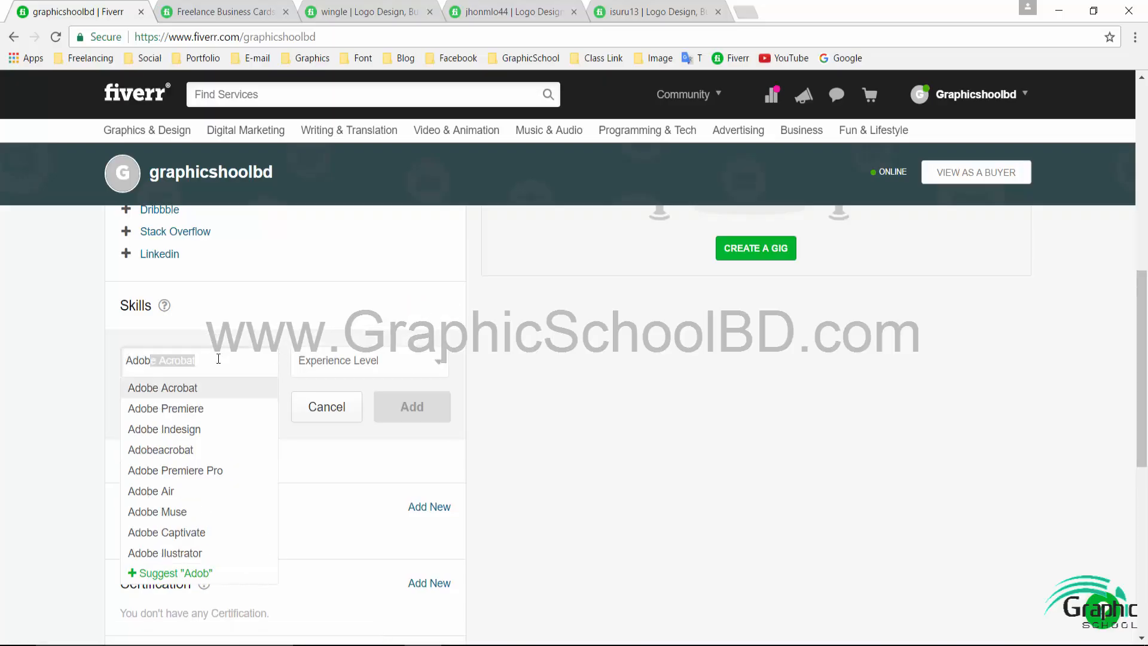
pyautogui.write('e Ill')
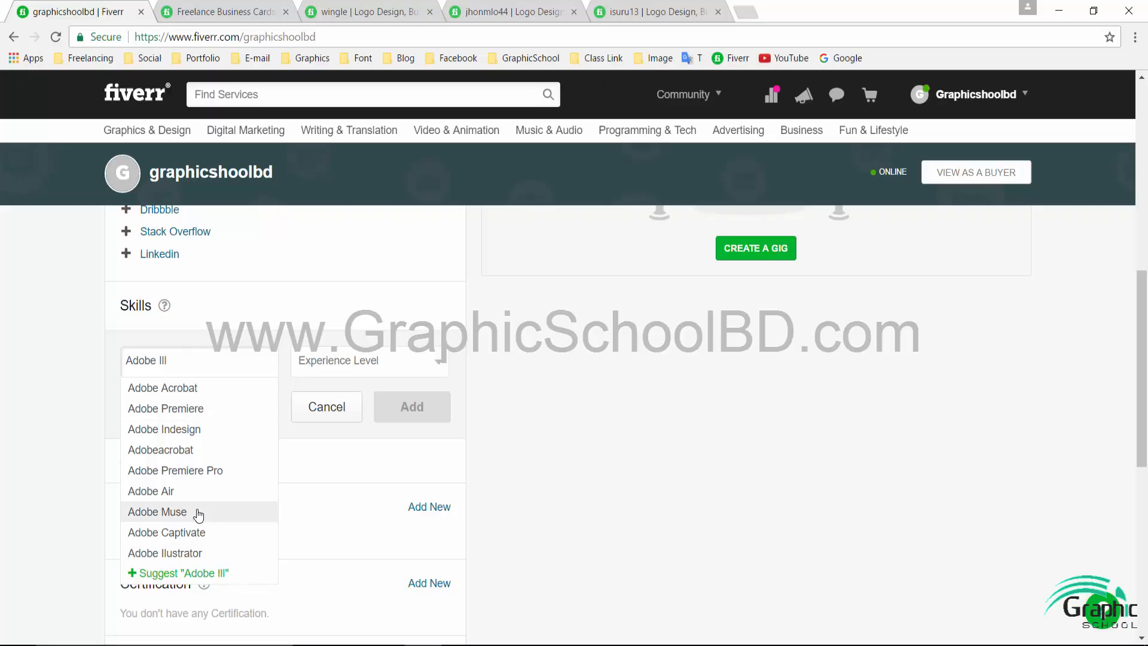
pyautogui.click(192, 553)
pyautogui.click(401, 358)
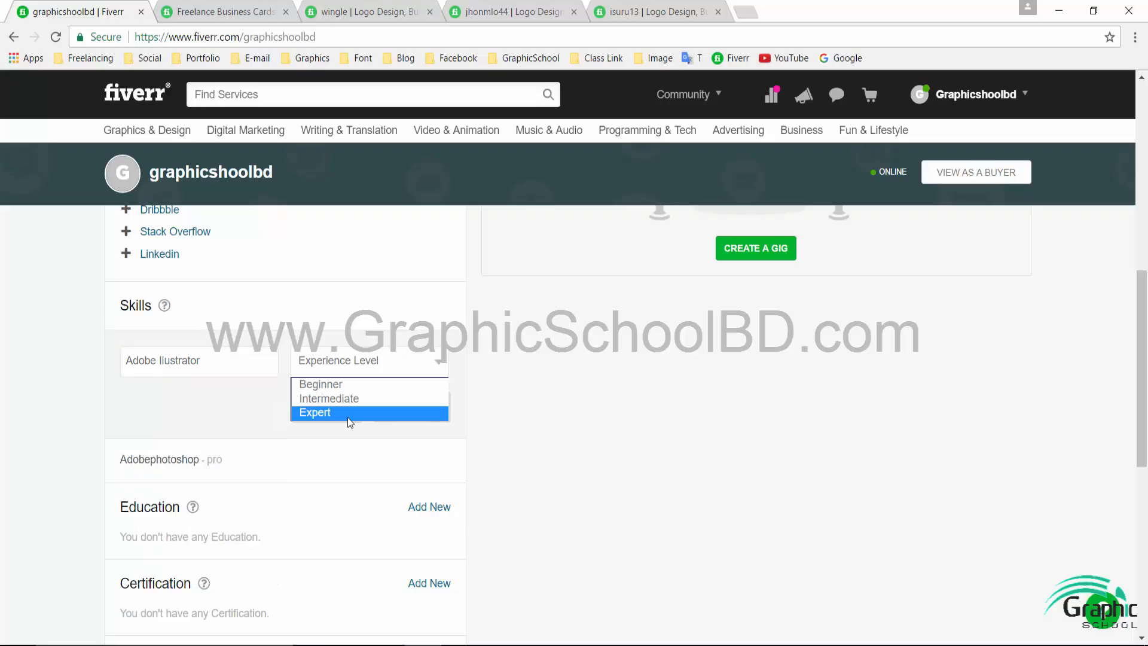
pyautogui.click(348, 414)
pyautogui.click(386, 410)
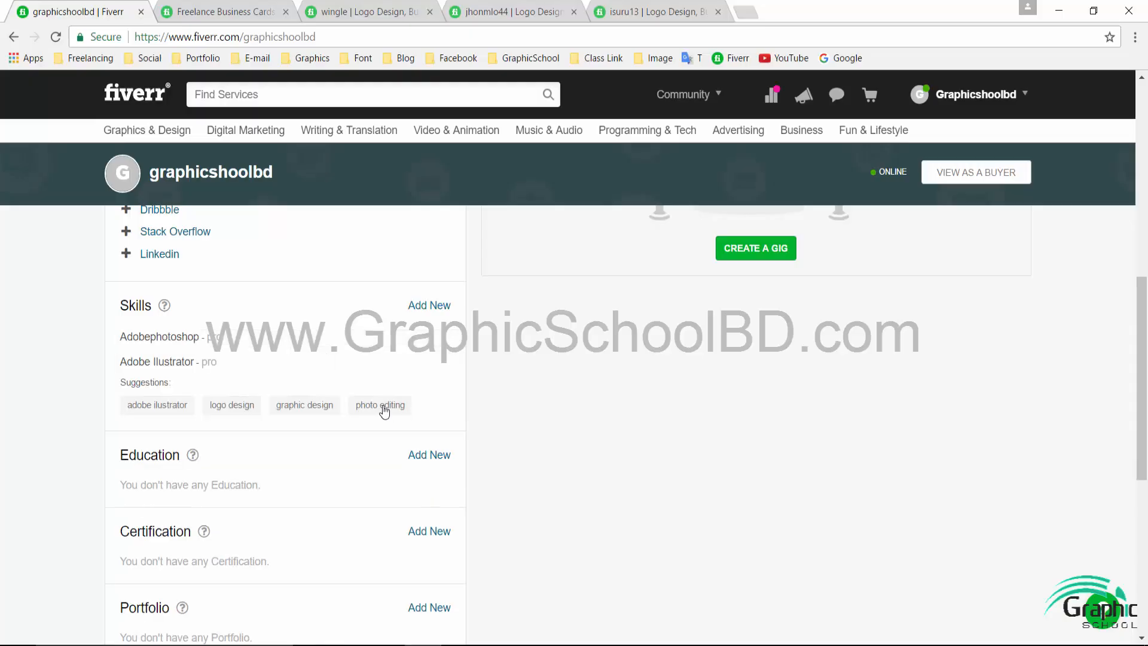
# - Add the skill Adobe Indesign at Expert experience level
pyautogui.click(432, 305)
pyautogui.write('Adobe I')
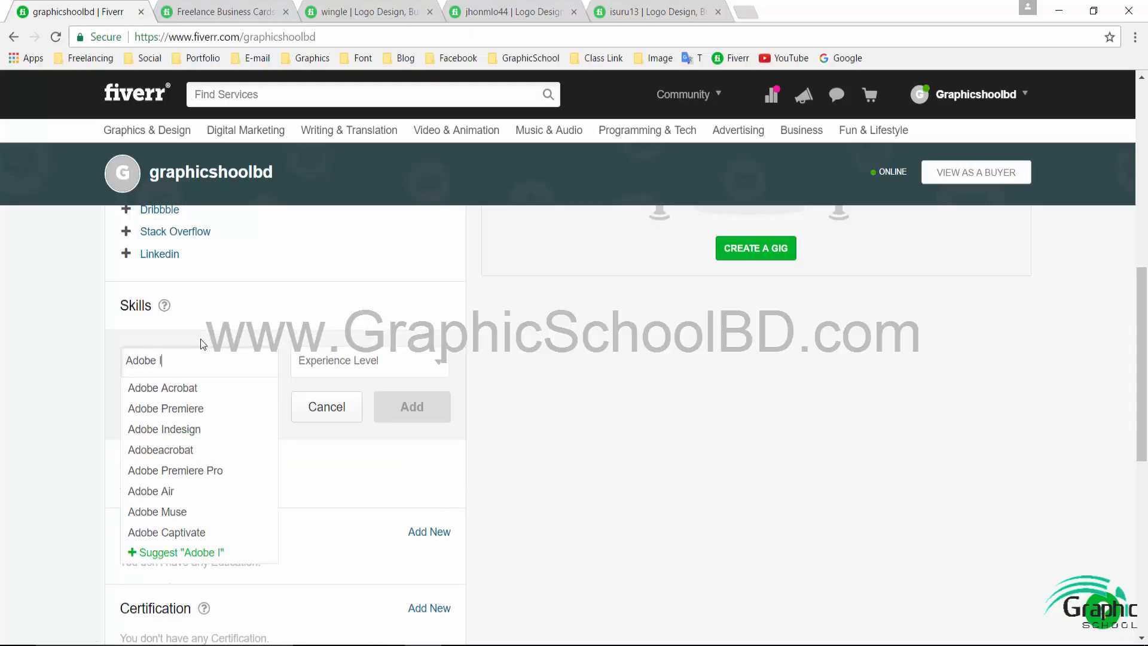
pyautogui.click(195, 431)
pyautogui.click(395, 370)
pyautogui.click(363, 411)
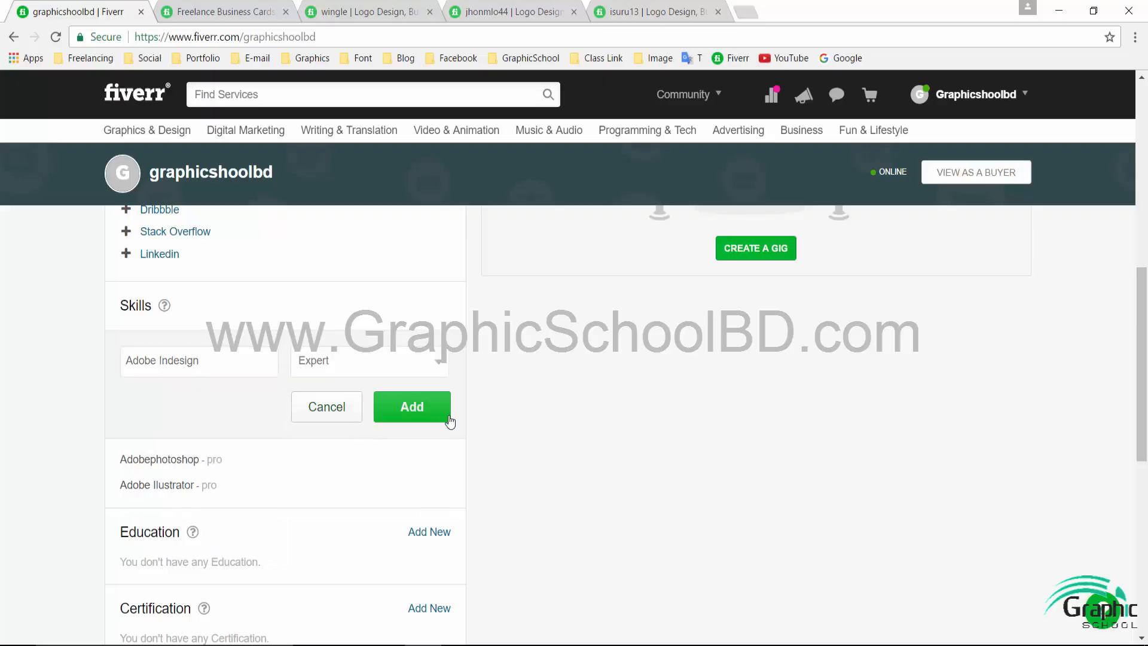
pyautogui.click(443, 416)
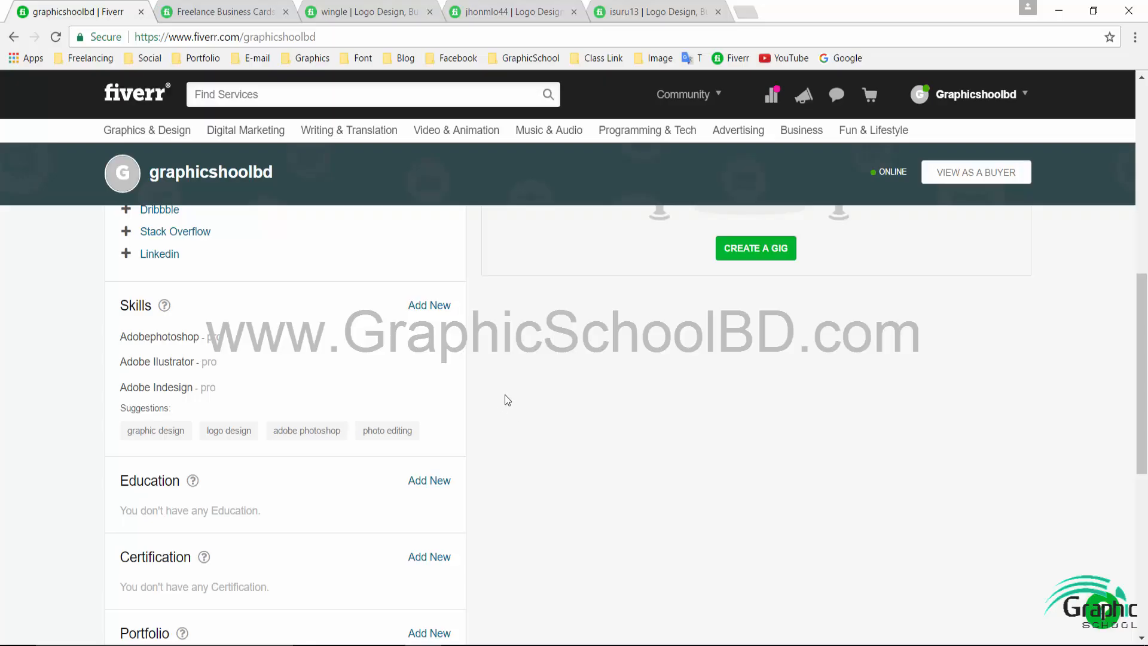
# - Start an education entry for Dhaka City College in Bangladesh
pyautogui.scroll(-3, 518, 418)
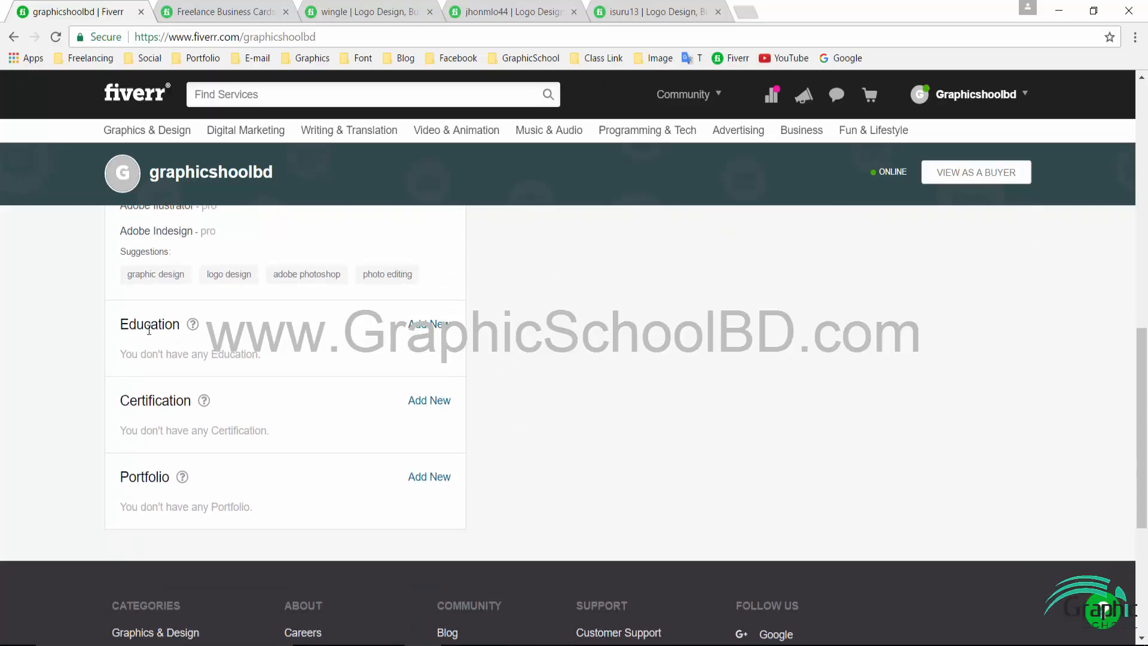
pyautogui.tripleClick(144, 327)
pyautogui.click(429, 323)
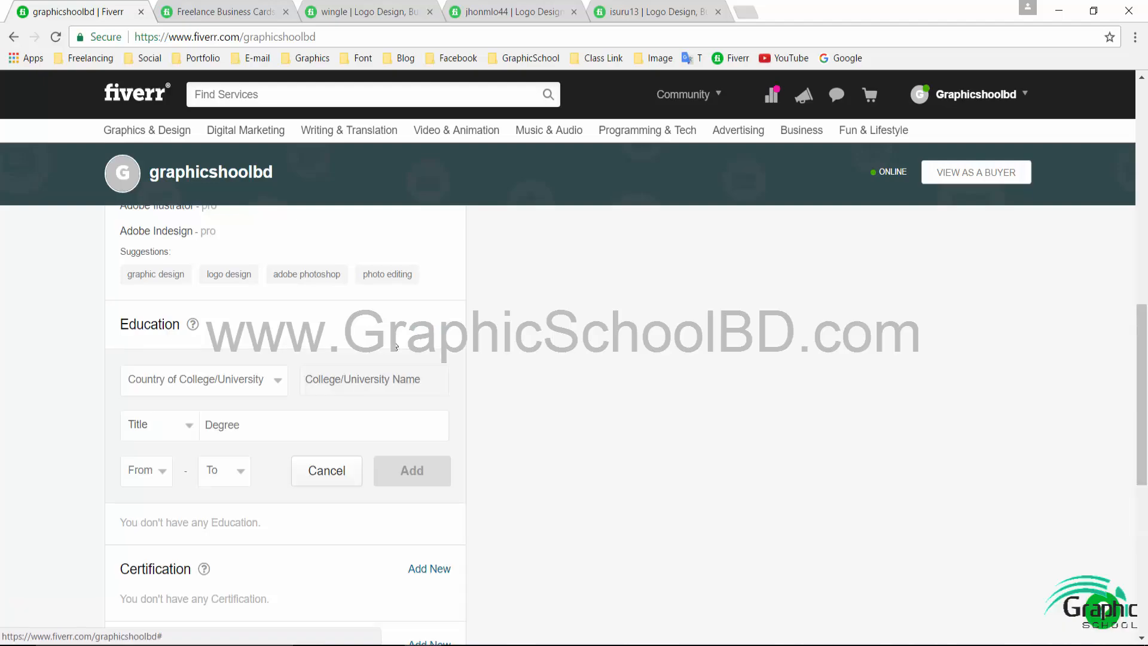
pyautogui.click(211, 383)
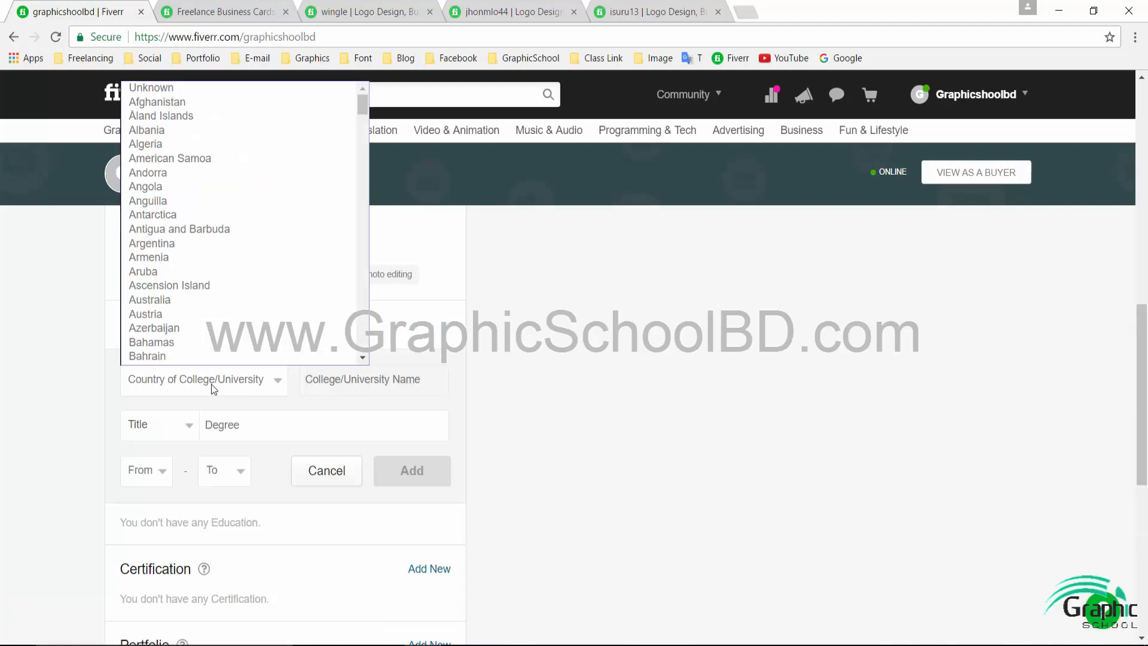
pyautogui.press('b')
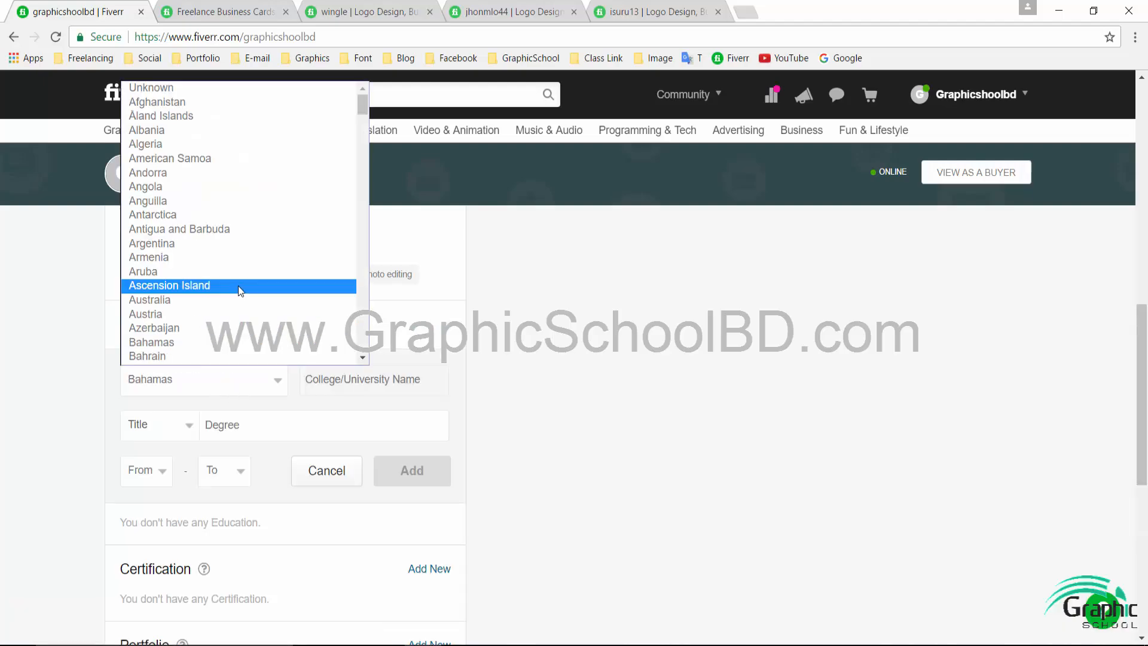
pyautogui.scroll(-5, 215, 328)
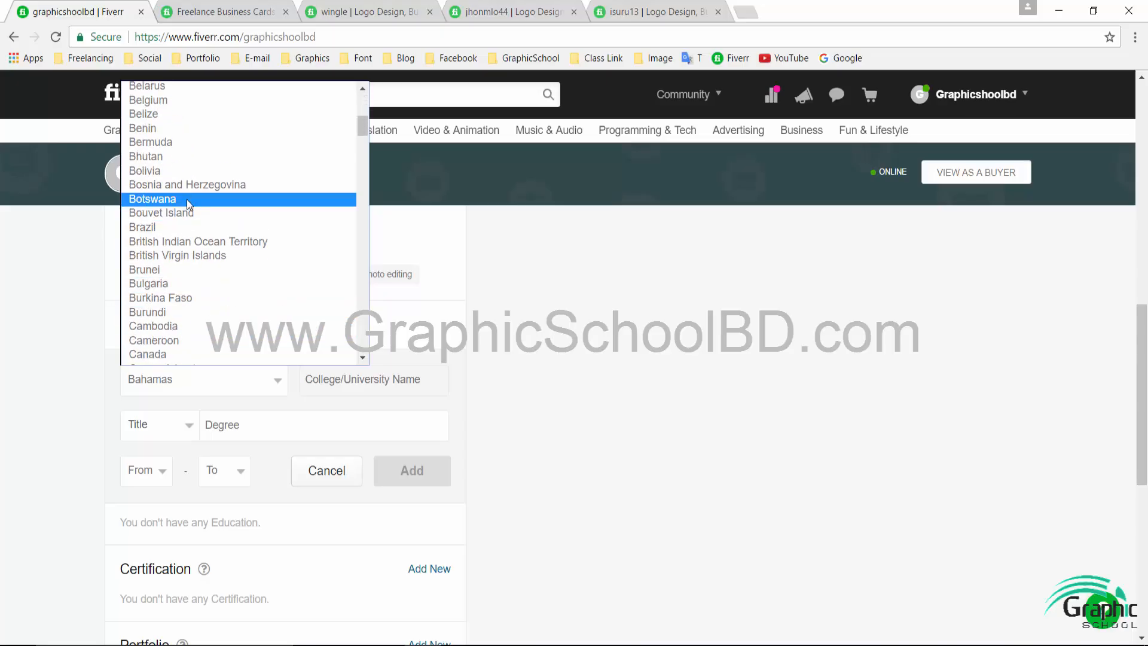
pyautogui.scroll(3, 193, 239)
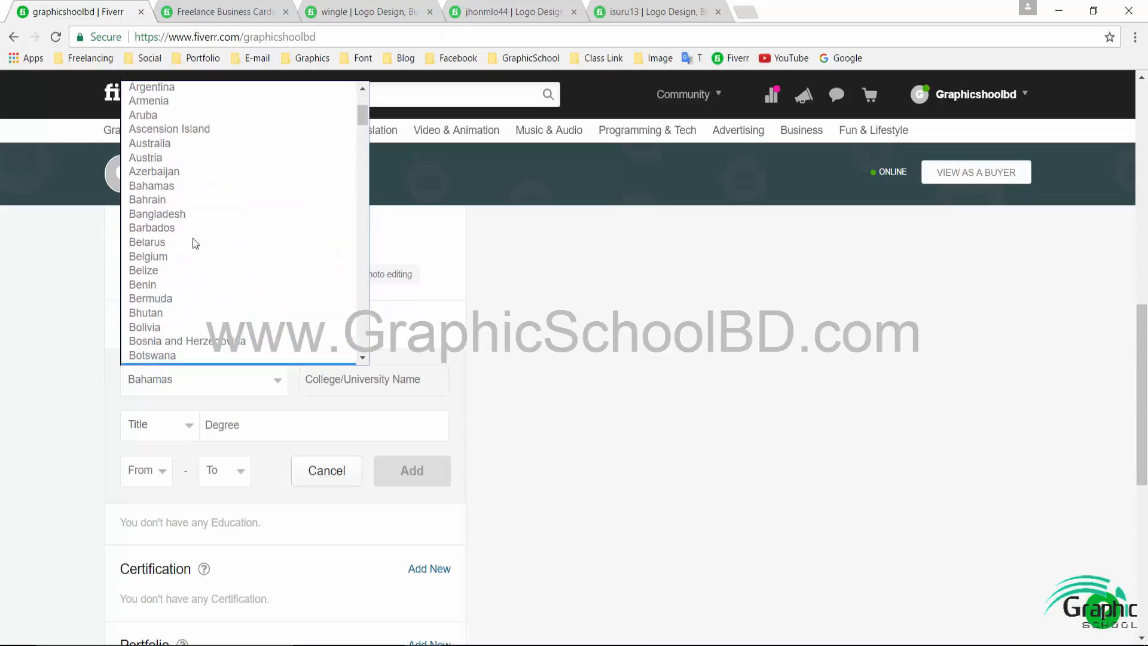
pyautogui.click(179, 213)
pyautogui.click(343, 381)
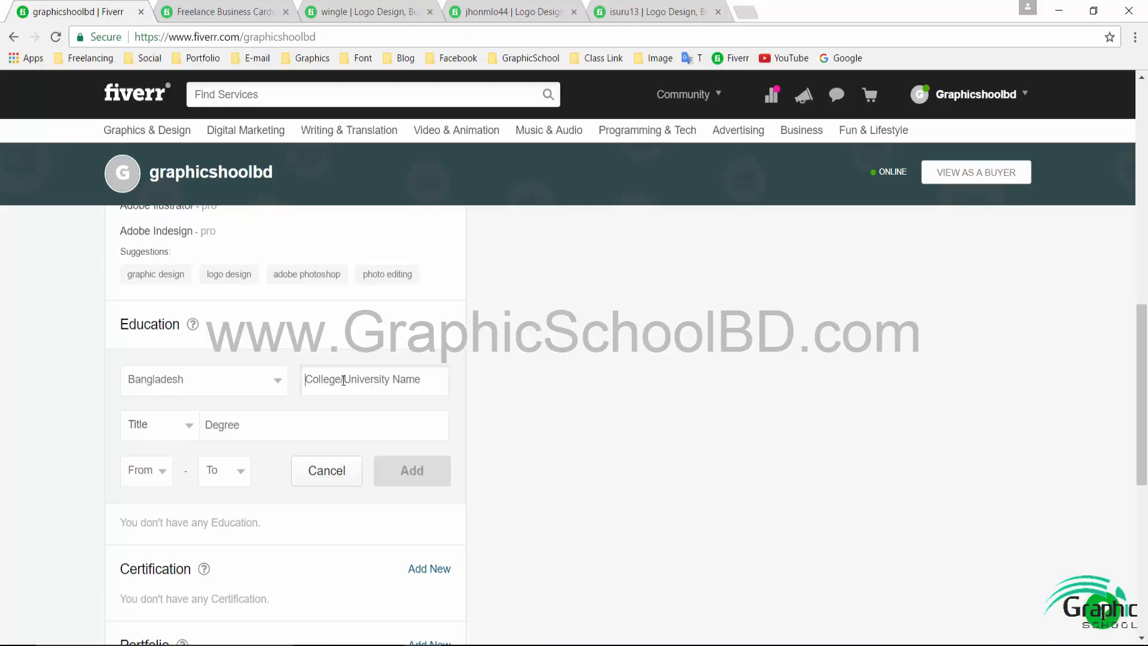
pyautogui.write('Dhaka')
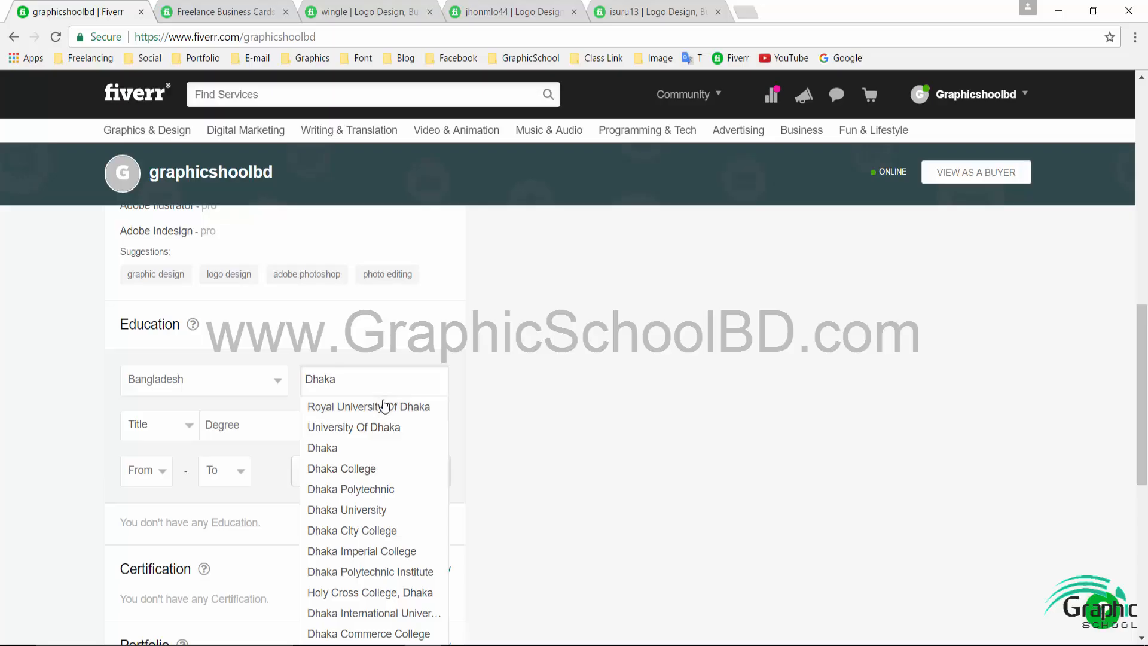
pyautogui.click(385, 530)
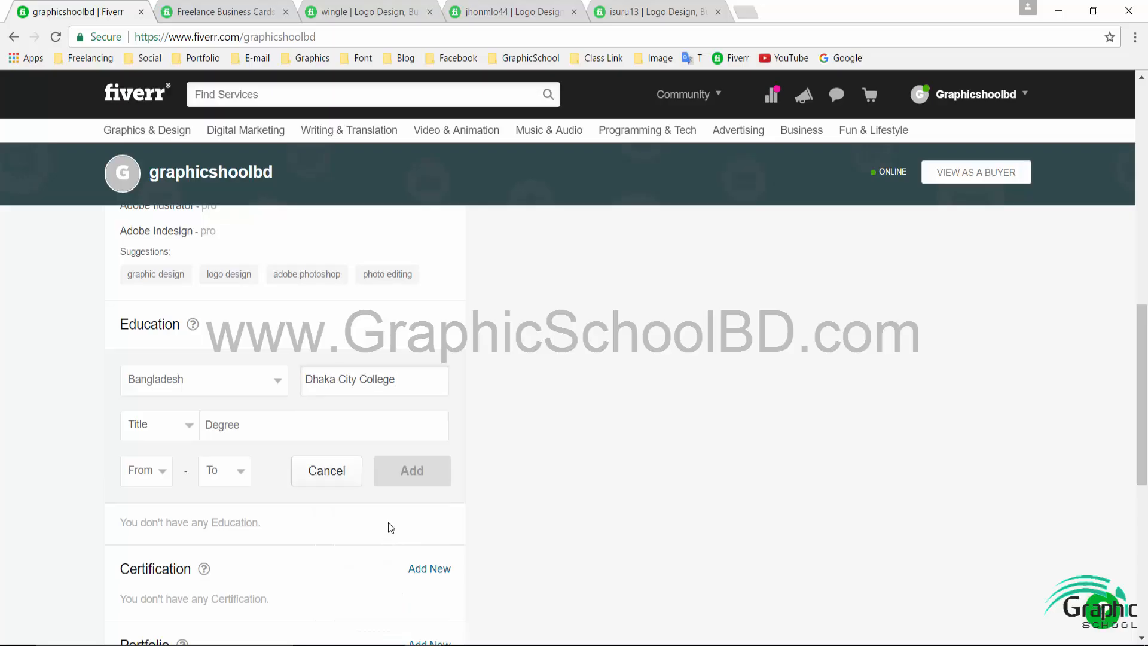
# - Set the degree title to M.B.A., Master Of Business Administration
pyautogui.click(158, 430)
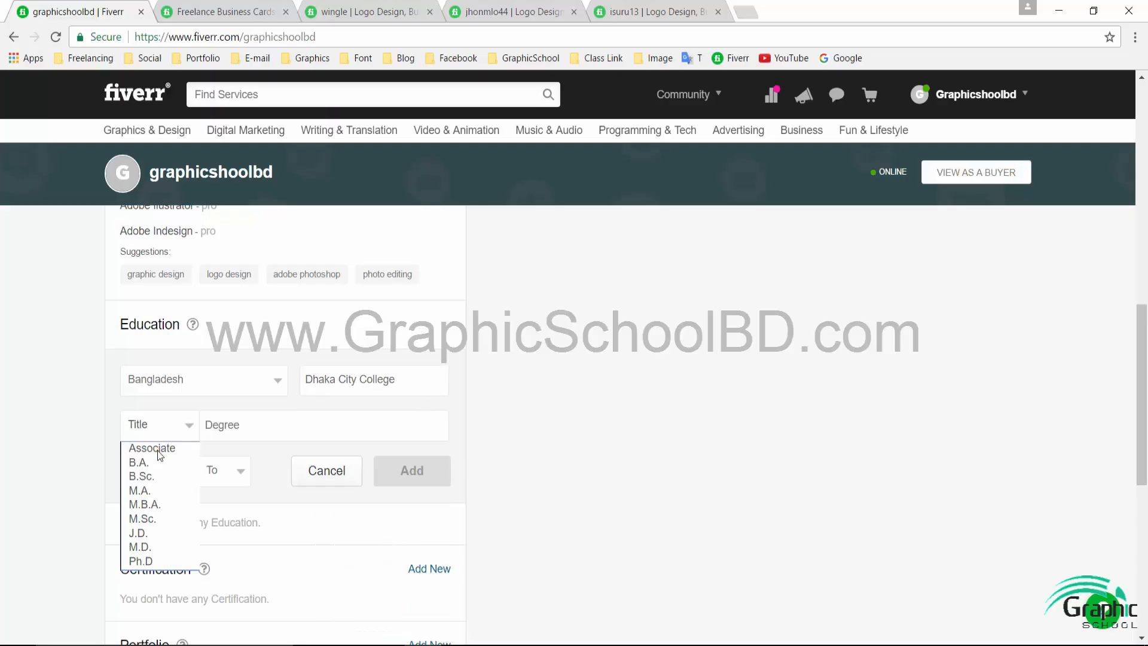
pyautogui.click(161, 506)
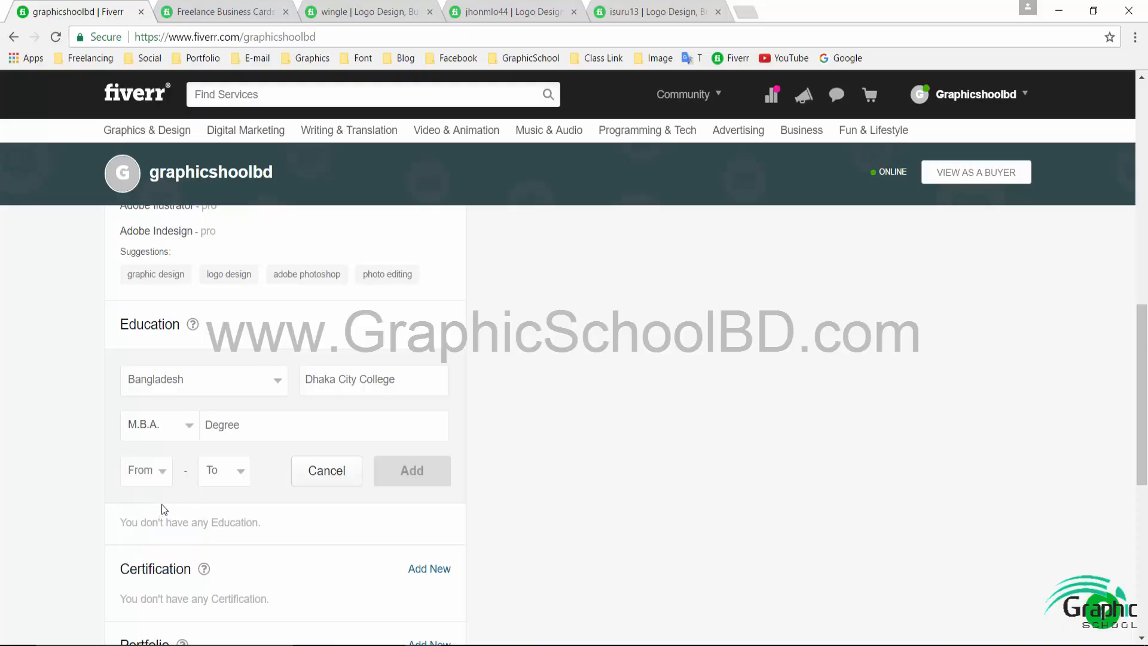
pyautogui.click(275, 418)
pyautogui.write('Masters Of')
pyautogui.scroll(-2, 359, 538)
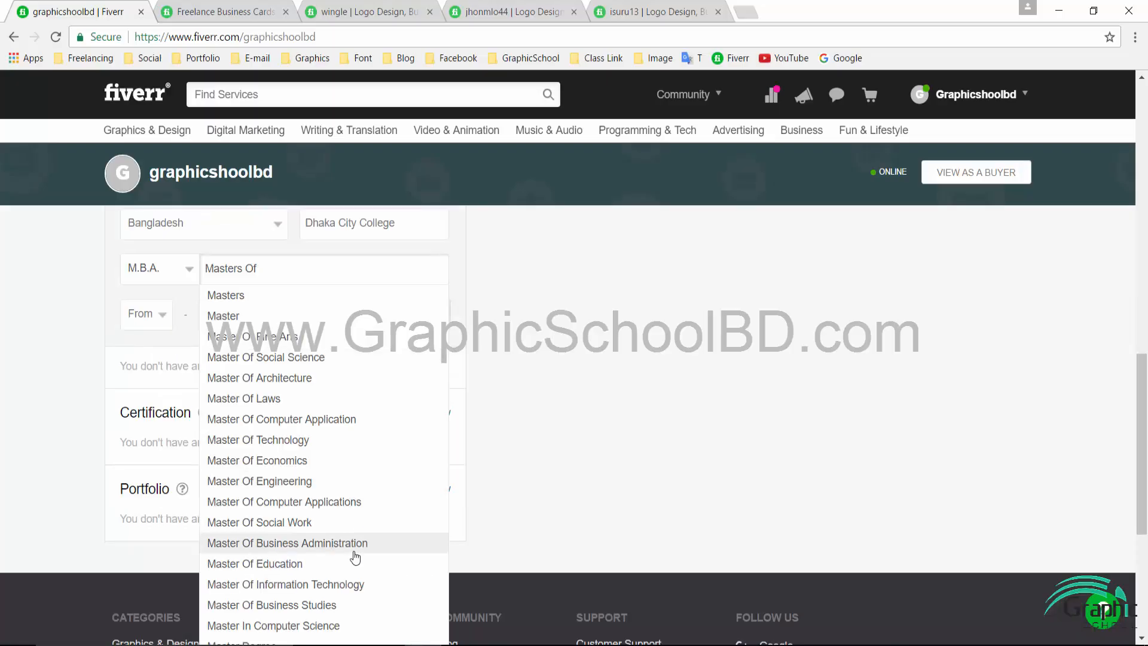
pyautogui.click(358, 545)
pyautogui.scroll(1, 288, 371)
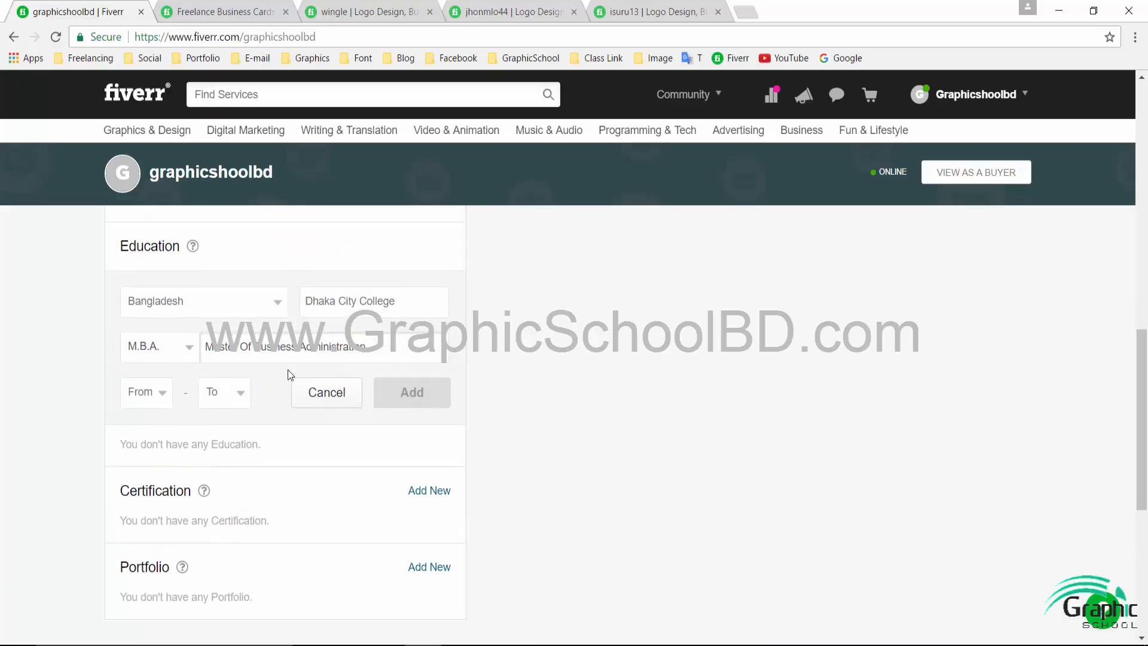
# - Set the years 2014 to 2015 and save the MBA education entry
pyautogui.click(146, 397)
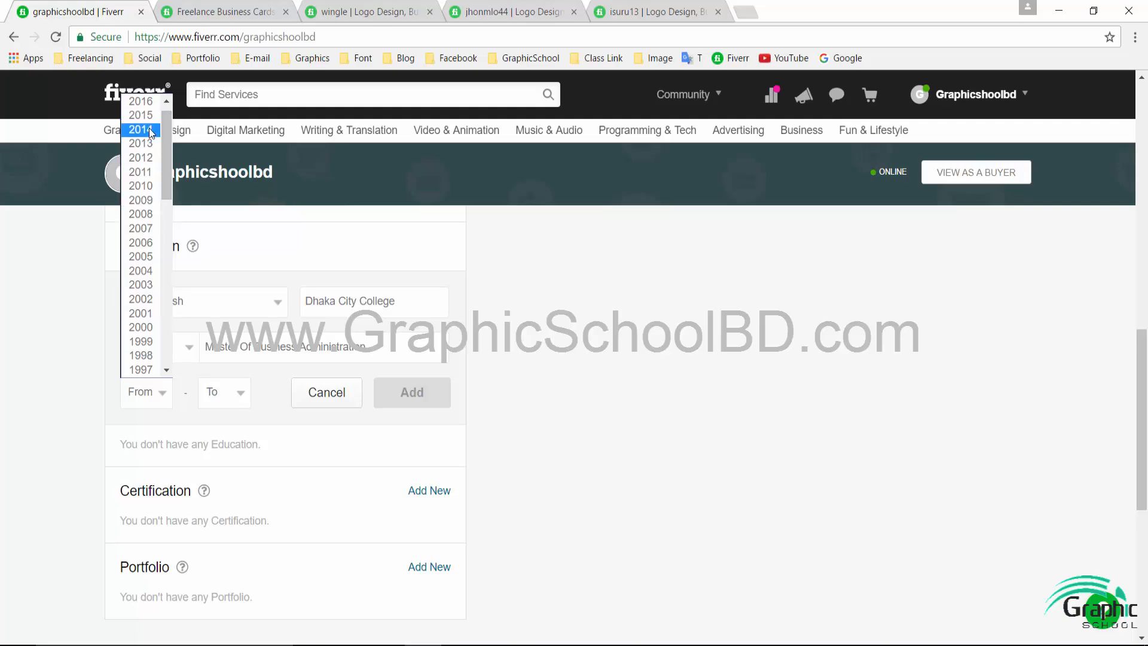
pyautogui.click(150, 130)
pyautogui.click(238, 394)
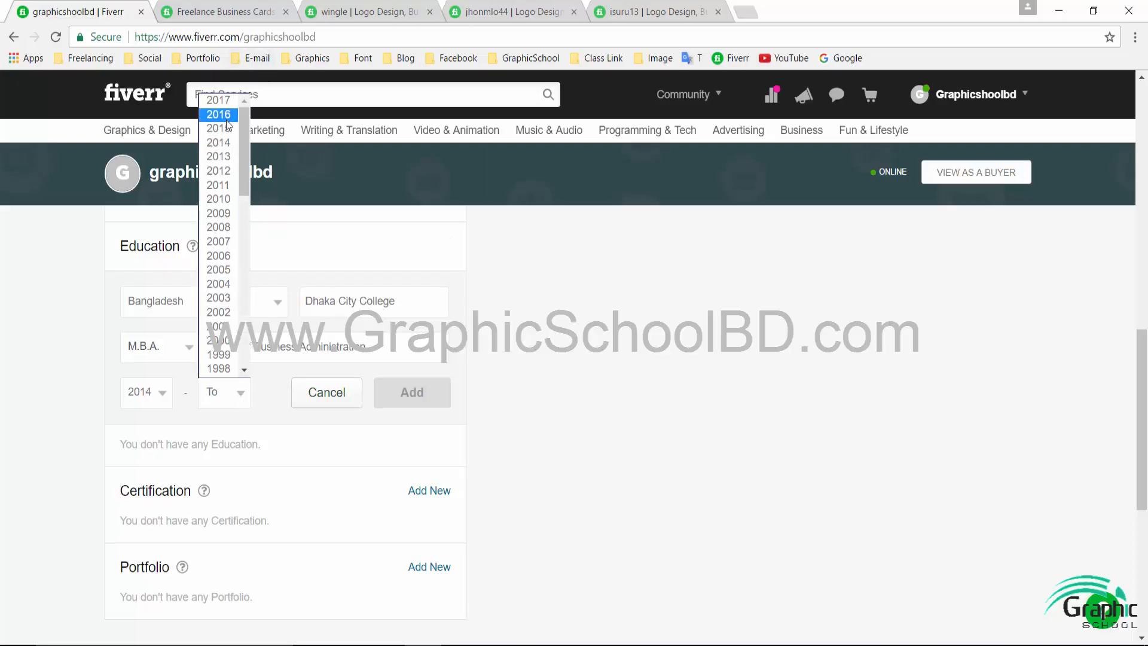
pyautogui.click(226, 128)
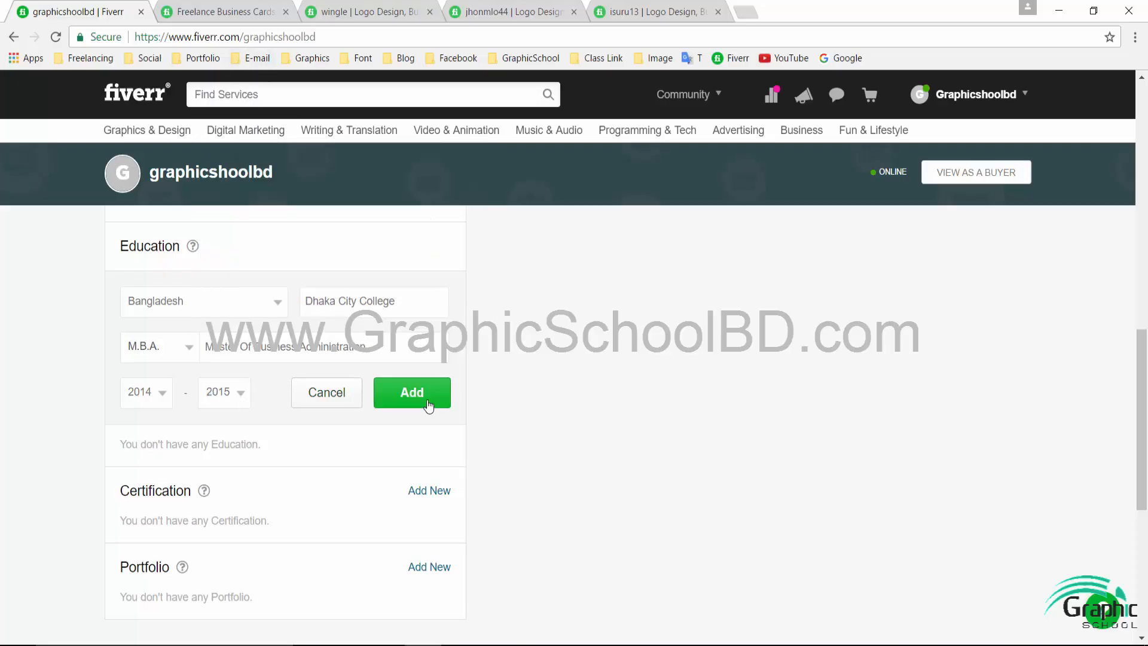
pyautogui.click(397, 392)
pyautogui.scroll(1, 255, 360)
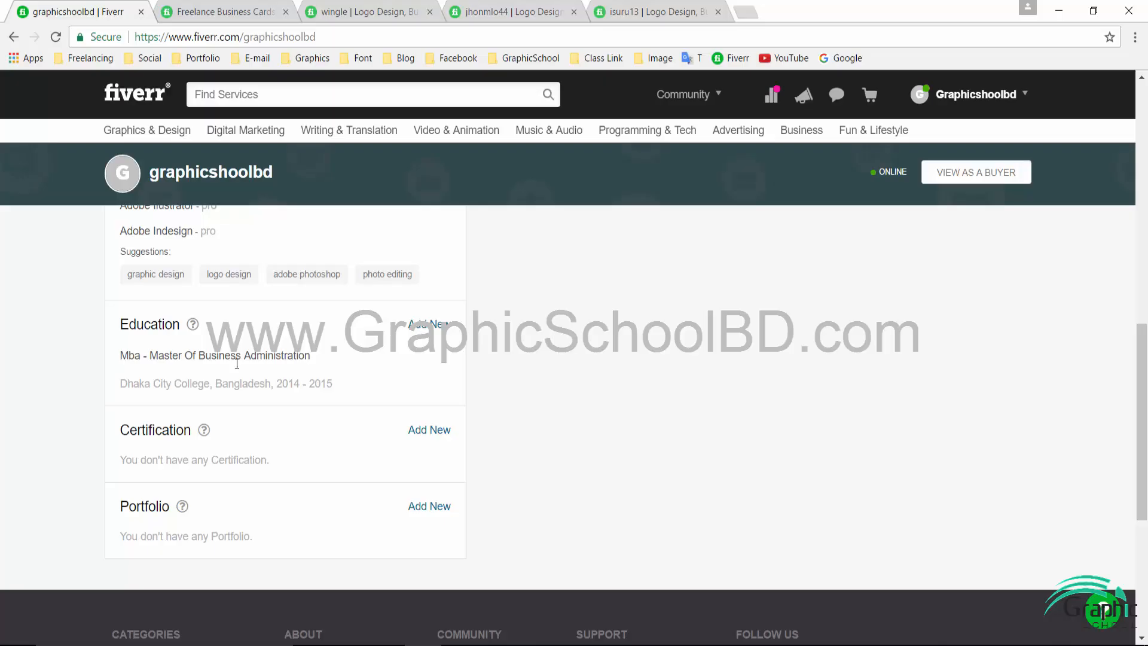
pyautogui.moveTo(120, 356); pyautogui.dragTo(490, 390)
# - Highlight the new MBA education line to check it
pyautogui.click(489, 386)
pyautogui.moveTo(115, 351); pyautogui.dragTo(408, 384)
pyautogui.click(409, 389)
pyautogui.tripleClick(280, 357)
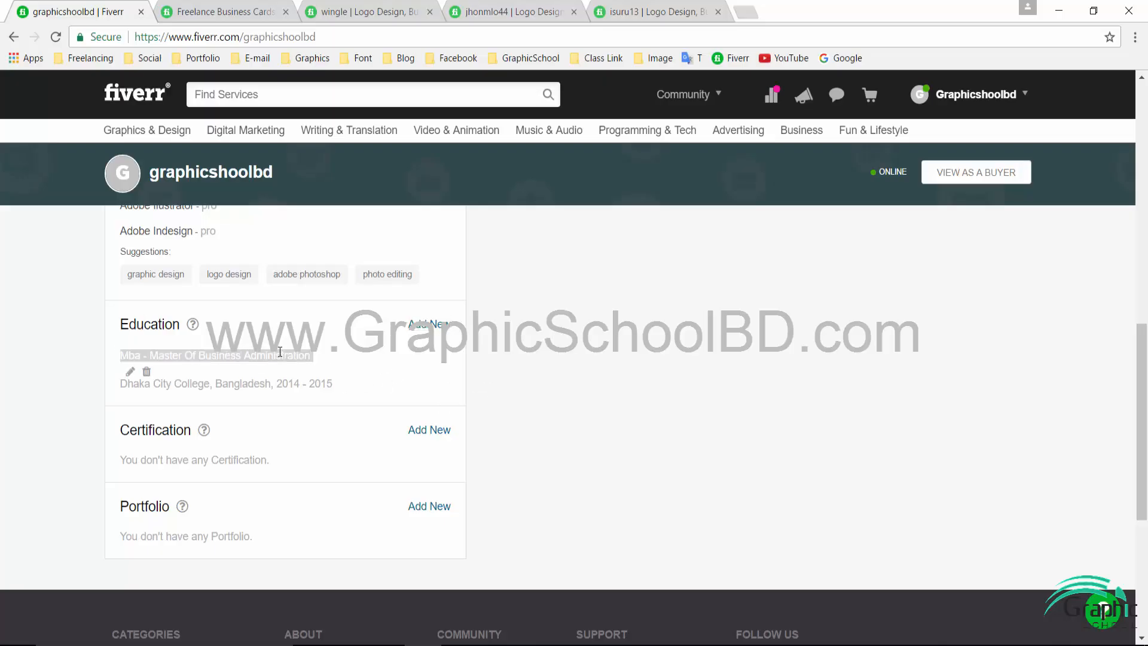
pyautogui.click(354, 372)
pyautogui.moveTo(121, 356); pyautogui.dragTo(350, 361)
pyautogui.click(395, 375)
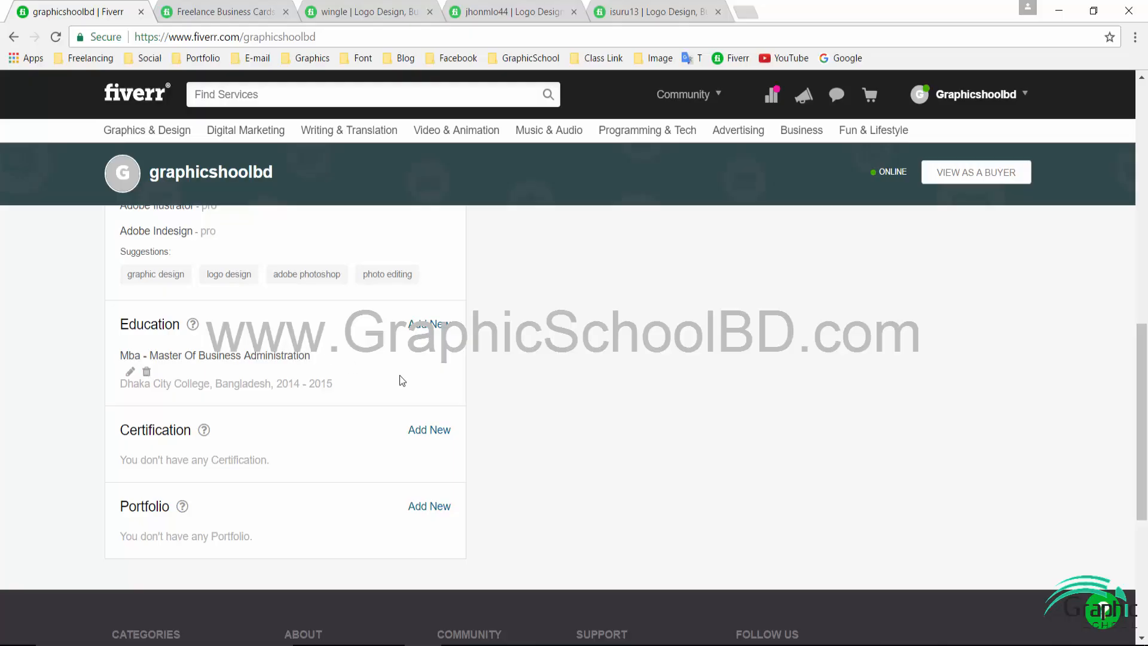
# - Start a new certification entry with empty certificate, issuer and year fields
pyautogui.scroll(1, 282, 464)
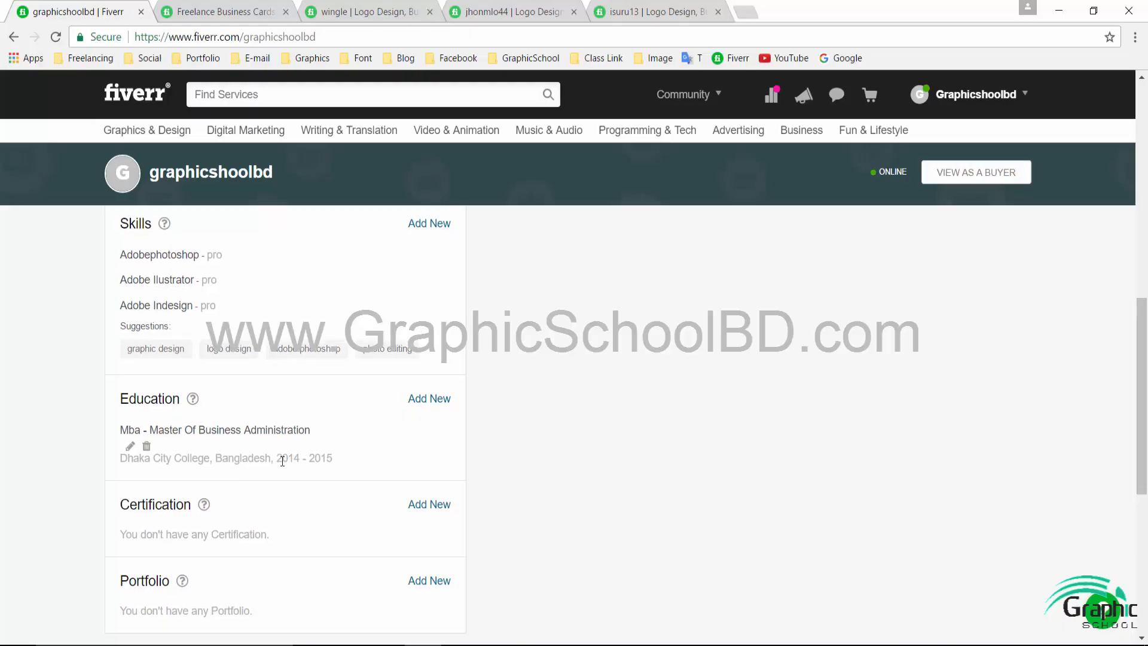
pyautogui.scroll(-1, 277, 460)
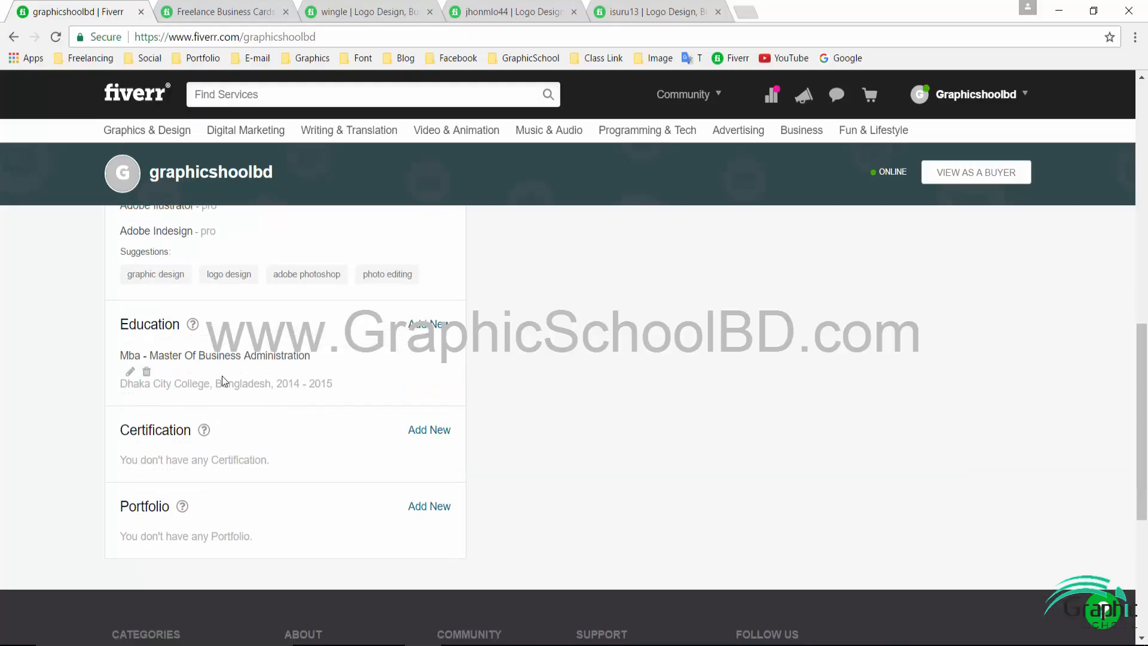
pyautogui.click(424, 431)
pyautogui.scroll(-2, 272, 403)
# - Add the certificate Graphic Design from Graphic School BD Ltd, year 2012
pyautogui.click(246, 338)
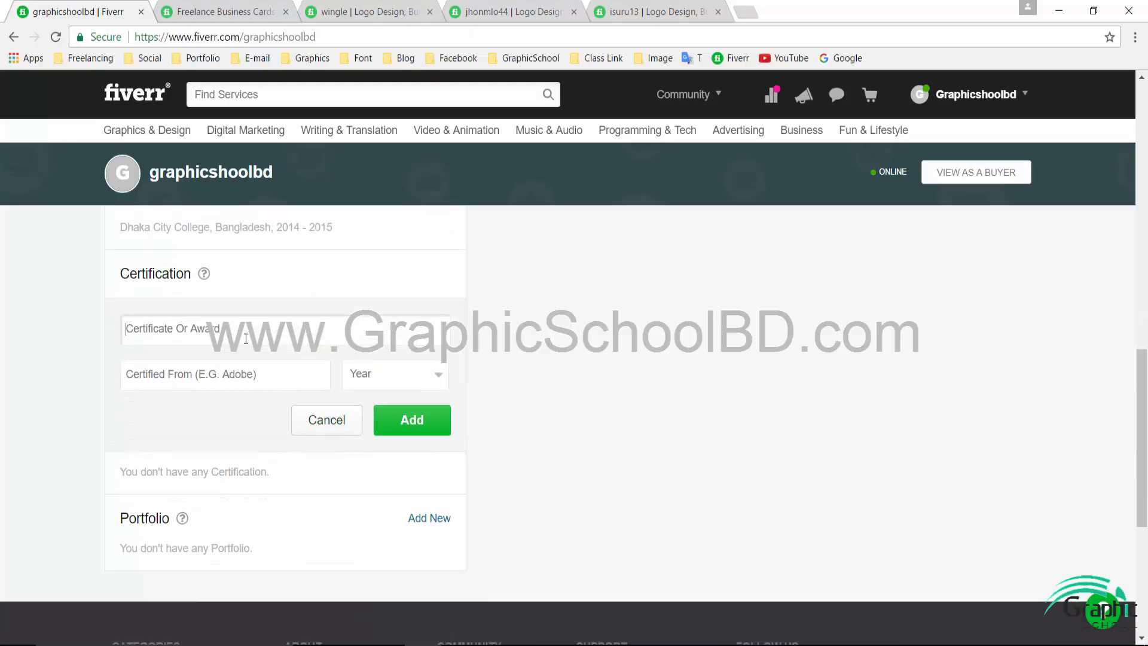
pyautogui.write('School')
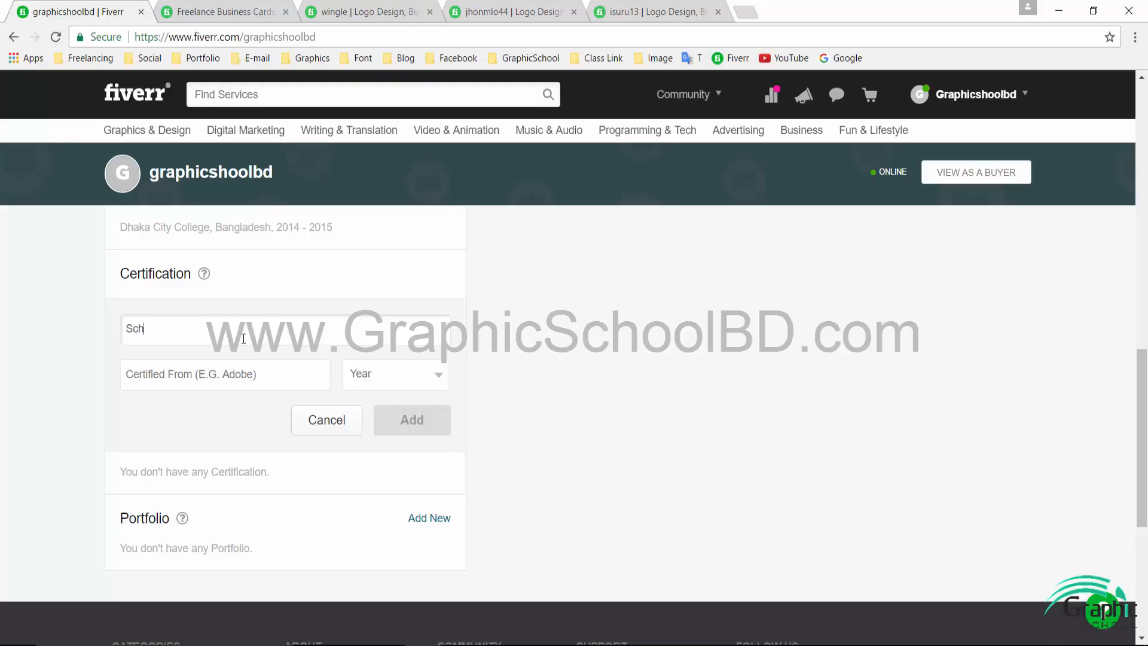
pyautogui.press('BackSpace')
pyautogui.press('BackSpace')
pyautogui.press('BackSpace')
pyautogui.press('BackSpace')
pyautogui.press('BackSpace')
pyautogui.press('BackSpace')
pyautogui.write('Graphic')
pyautogui.press('BackSpace')
pyautogui.press('BackSpace')
pyautogui.press('BackSpace')
pyautogui.press('BackSpace')
pyautogui.press('BackSpace')
pyautogui.press('BackSpace')
pyautogui.press('BackSpace')
pyautogui.press('BackSpace')
pyautogui.write('Graphic Design')
pyautogui.press('Tab')
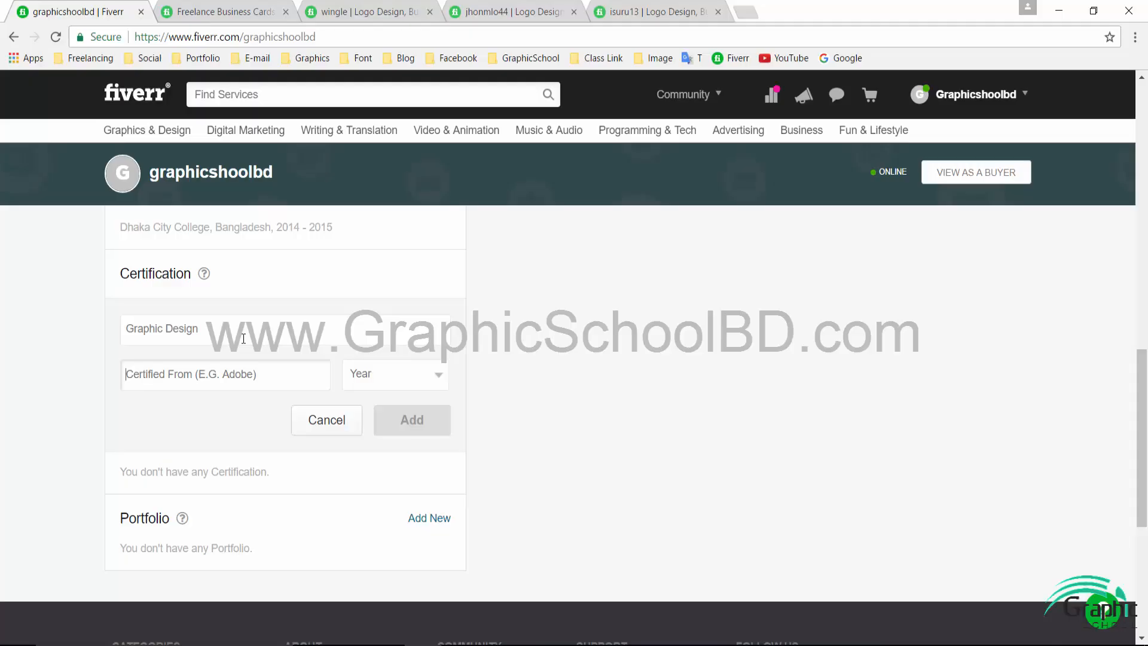
pyautogui.write('Graphic ')
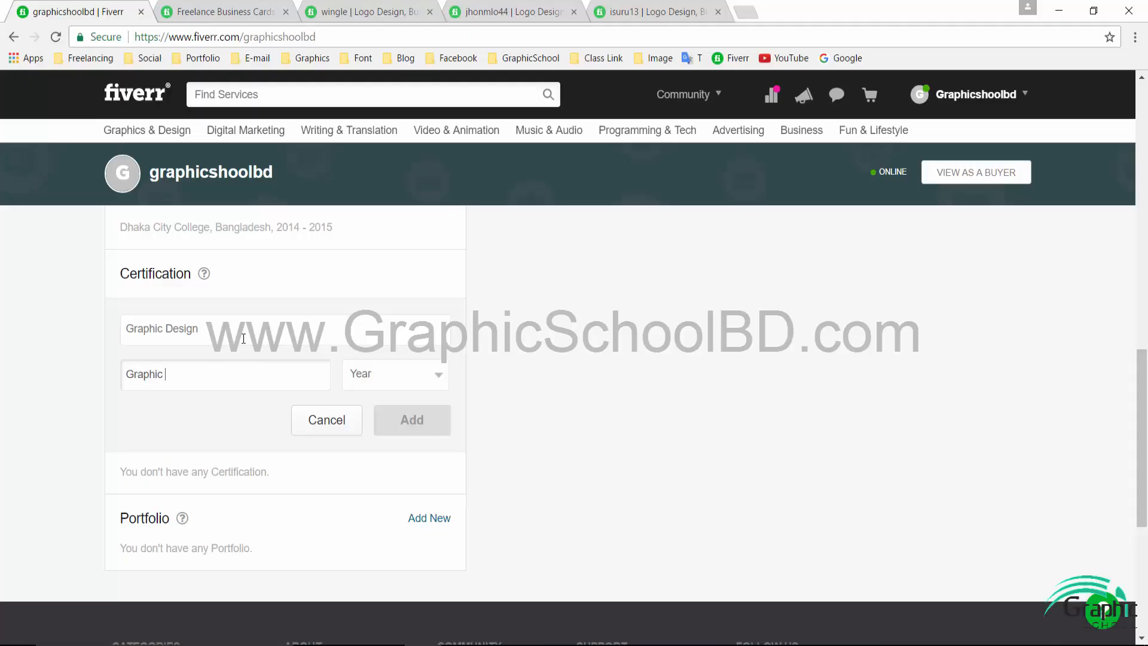
pyautogui.write('School BD Ltd')
pyautogui.click(410, 378)
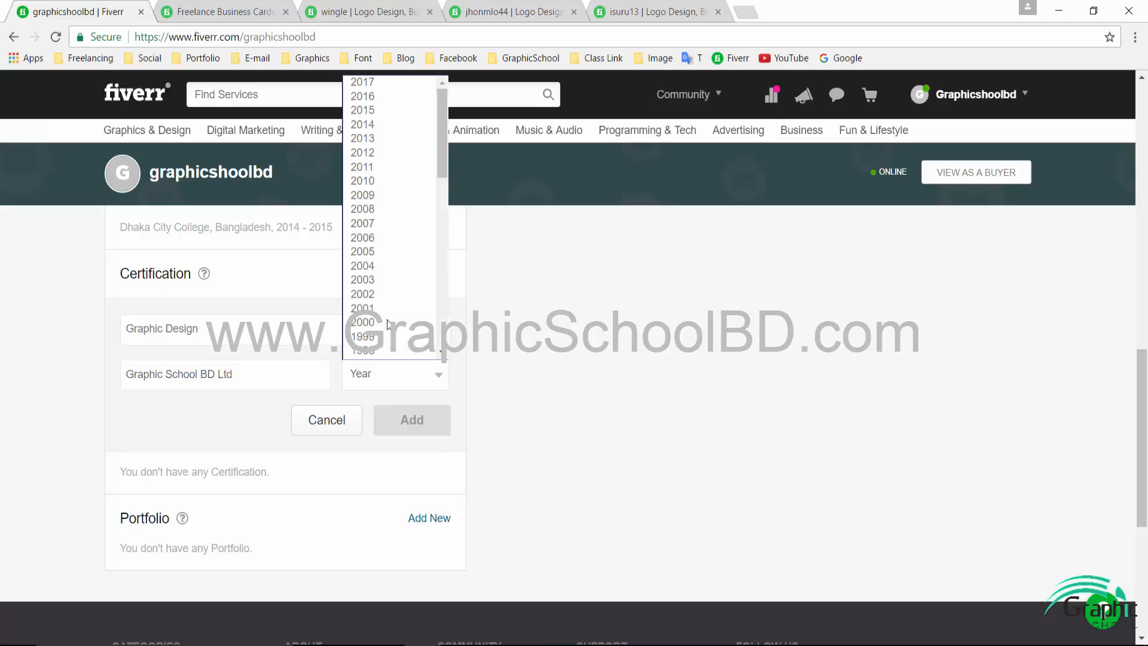
pyautogui.click(384, 152)
pyautogui.click(427, 422)
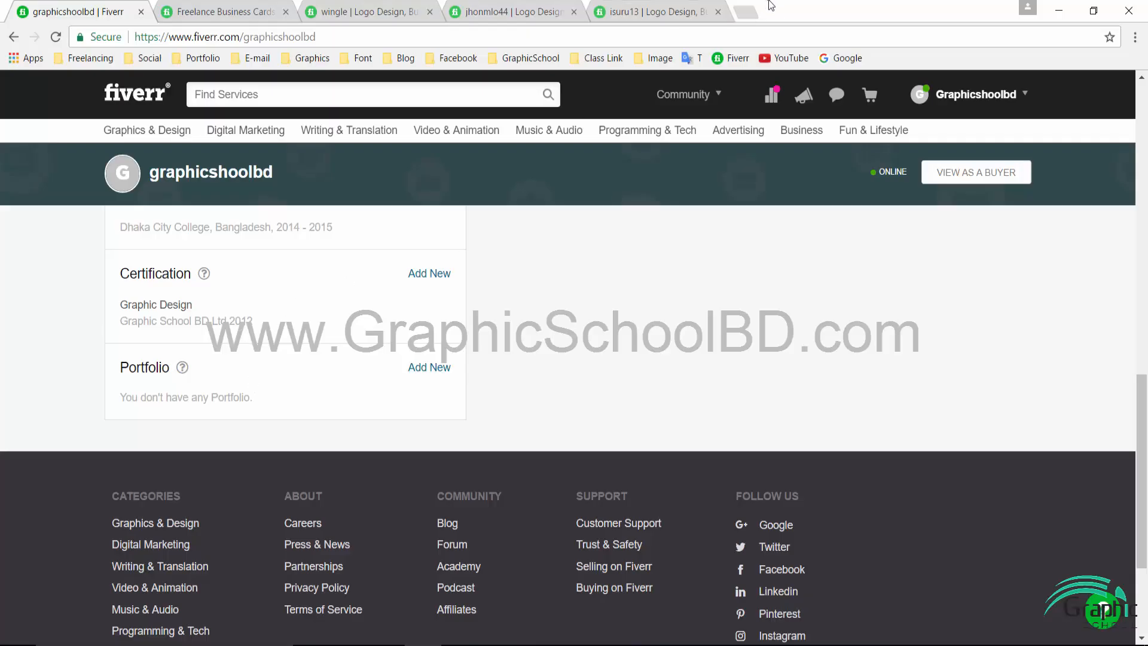
pyautogui.click(748, 12)
pyautogui.click(200, 59)
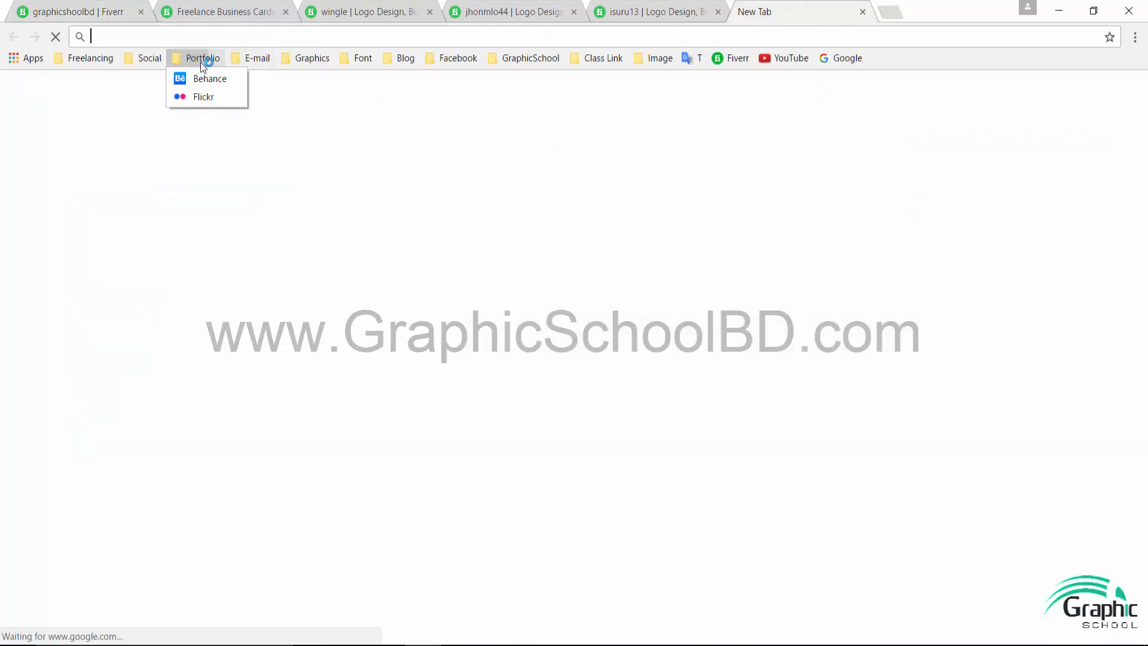
pyautogui.click(201, 96)
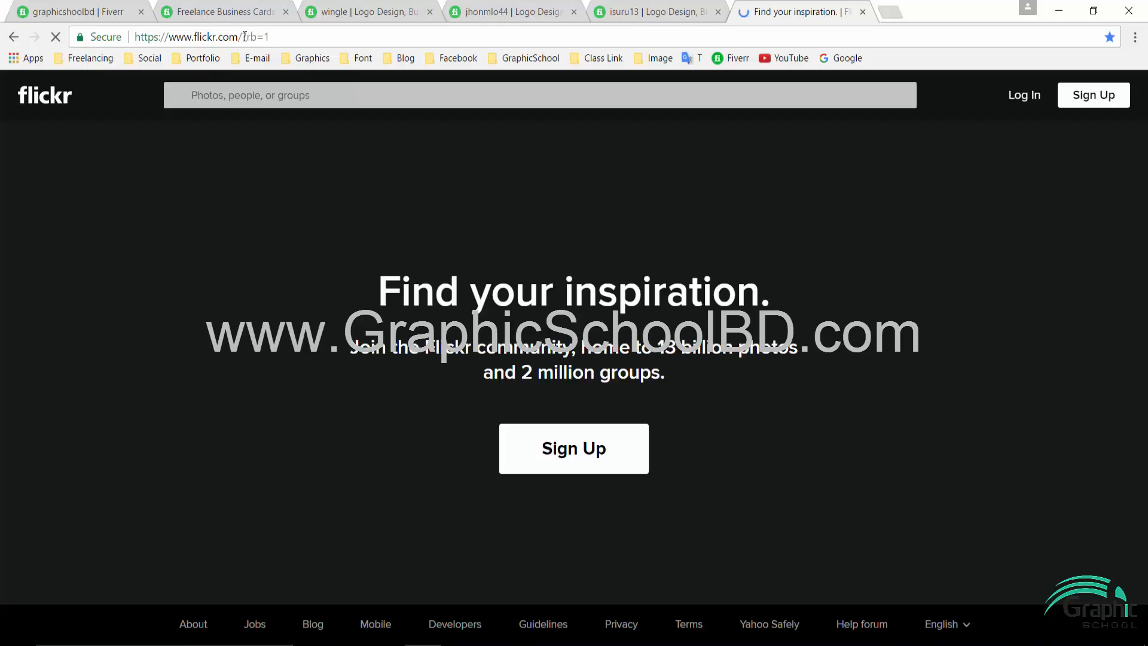
pyautogui.moveTo(244, 37); pyautogui.dragTo(135, 37)
pyautogui.click(362, 43)
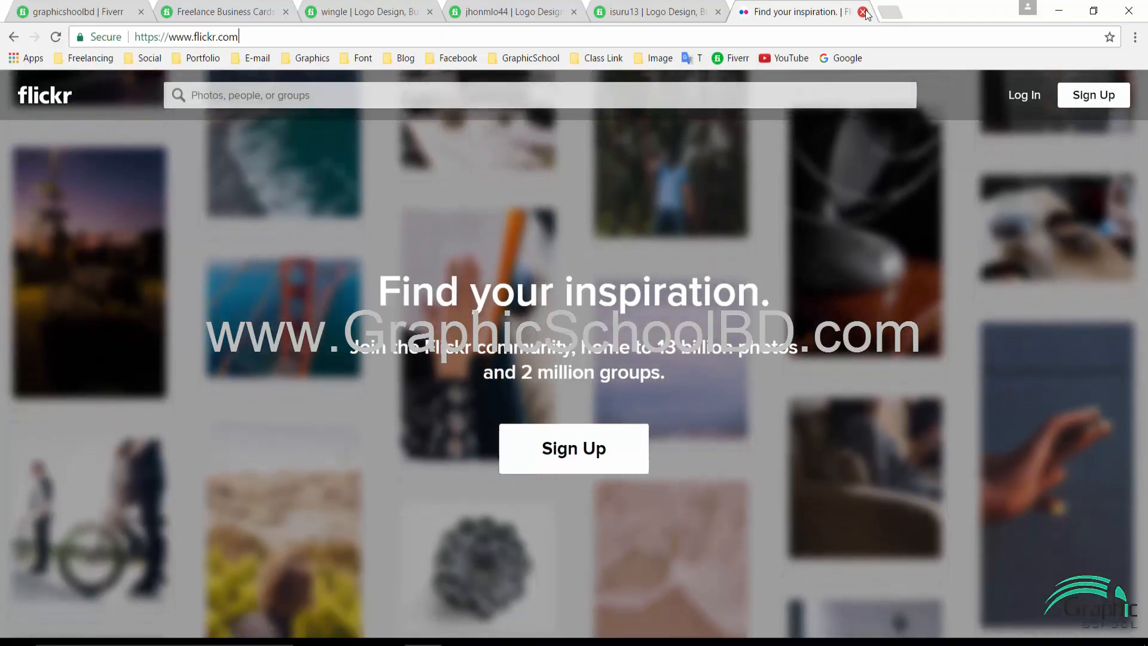
pyautogui.click(863, 12)
pyautogui.hotkey('ctrl', '1')
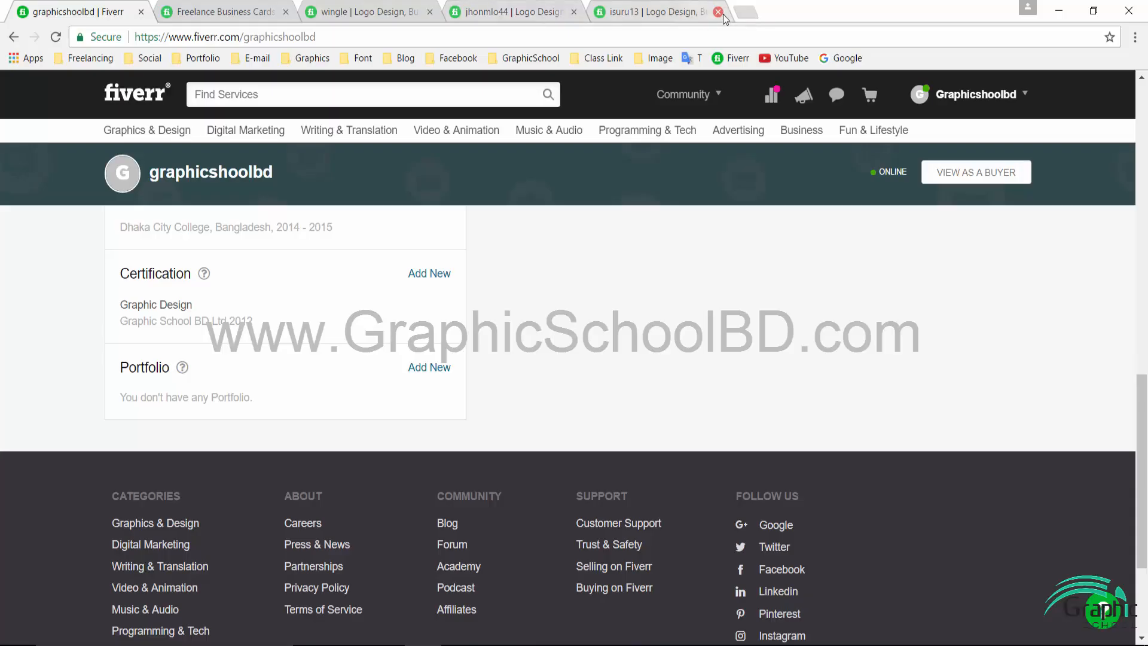
# - Close the three extra seller tabs and start a new Portfolio item
pyautogui.click(430, 12)
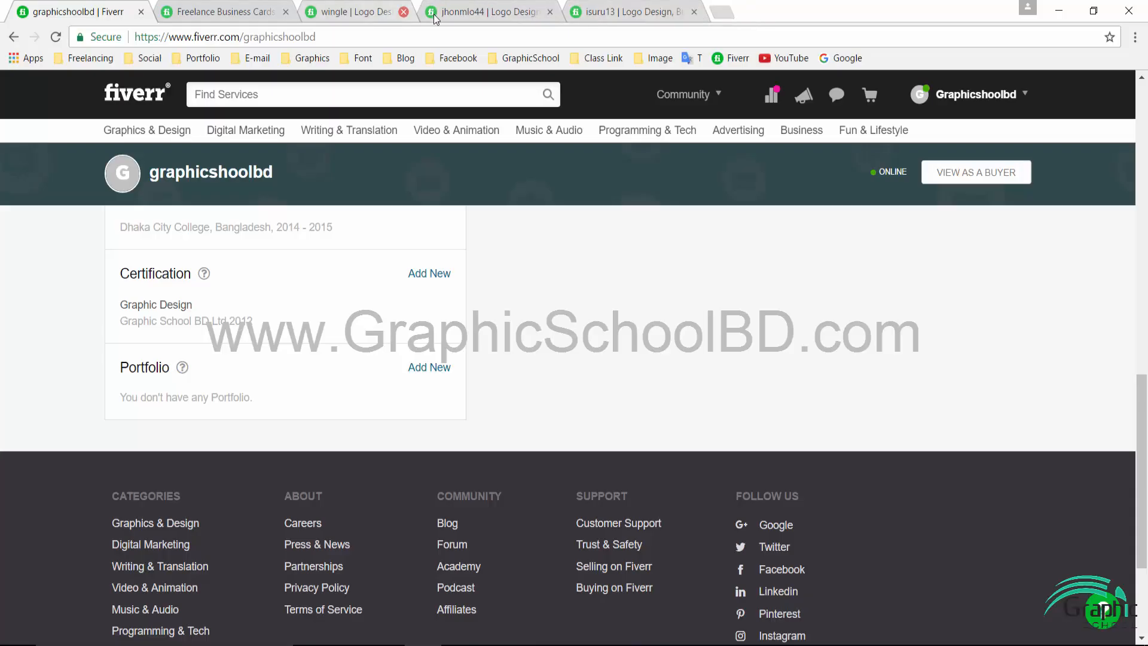
pyautogui.click(430, 12)
pyautogui.click(430, 12)
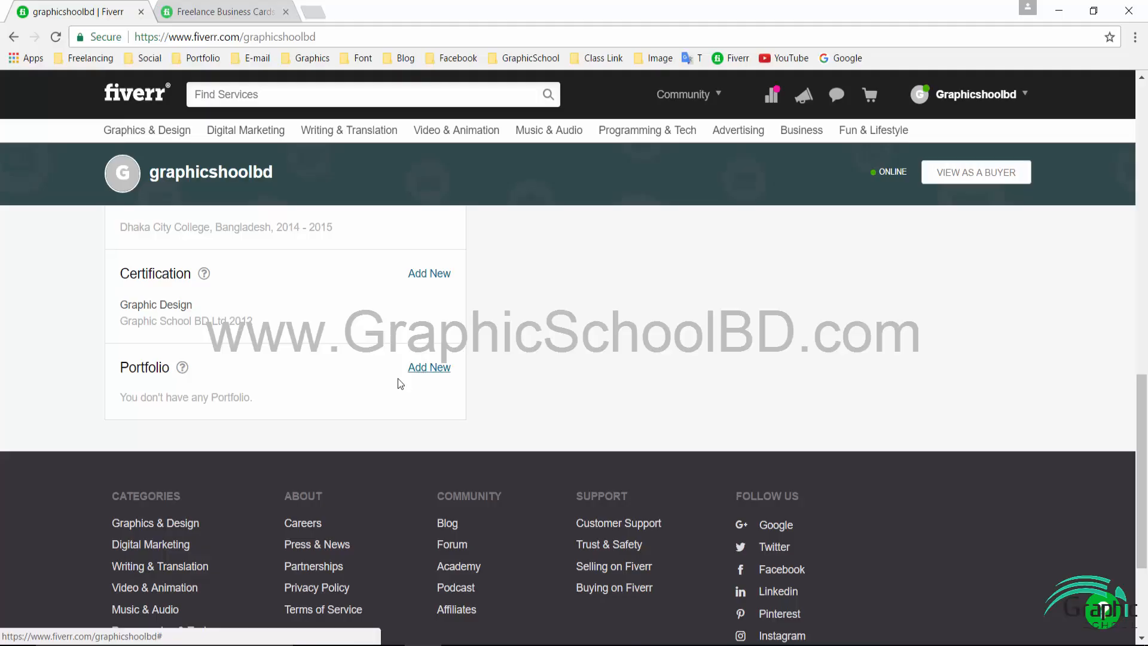
pyautogui.click(438, 369)
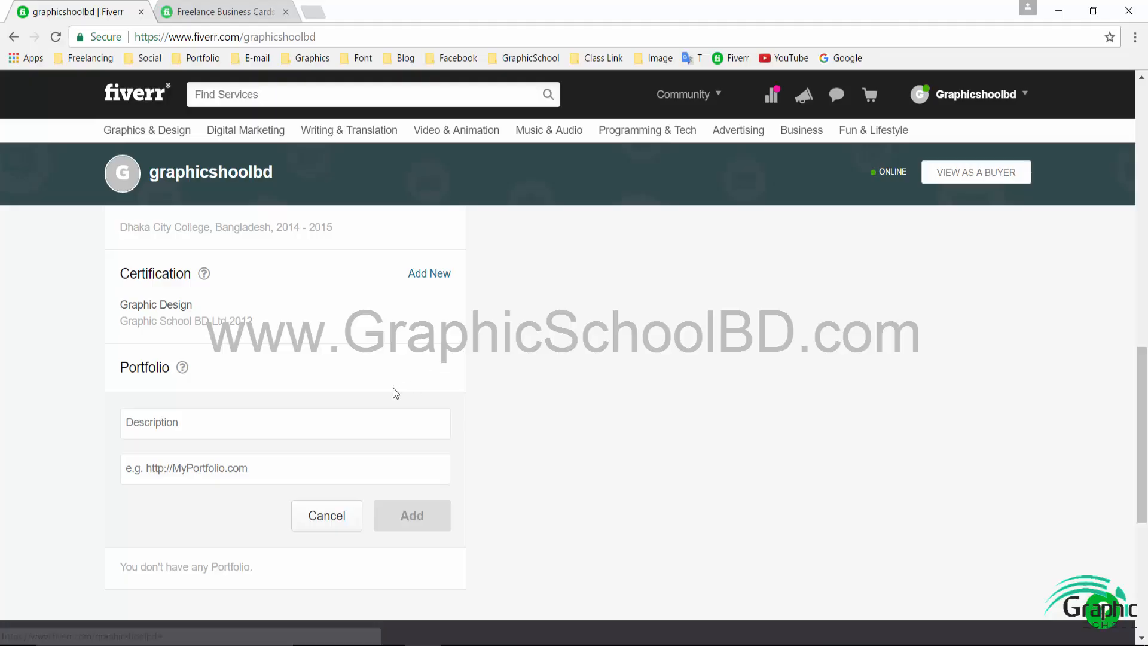
# - Type 'Logo Design' as the portfolio description, then cancel the form without saving
pyautogui.click(220, 424)
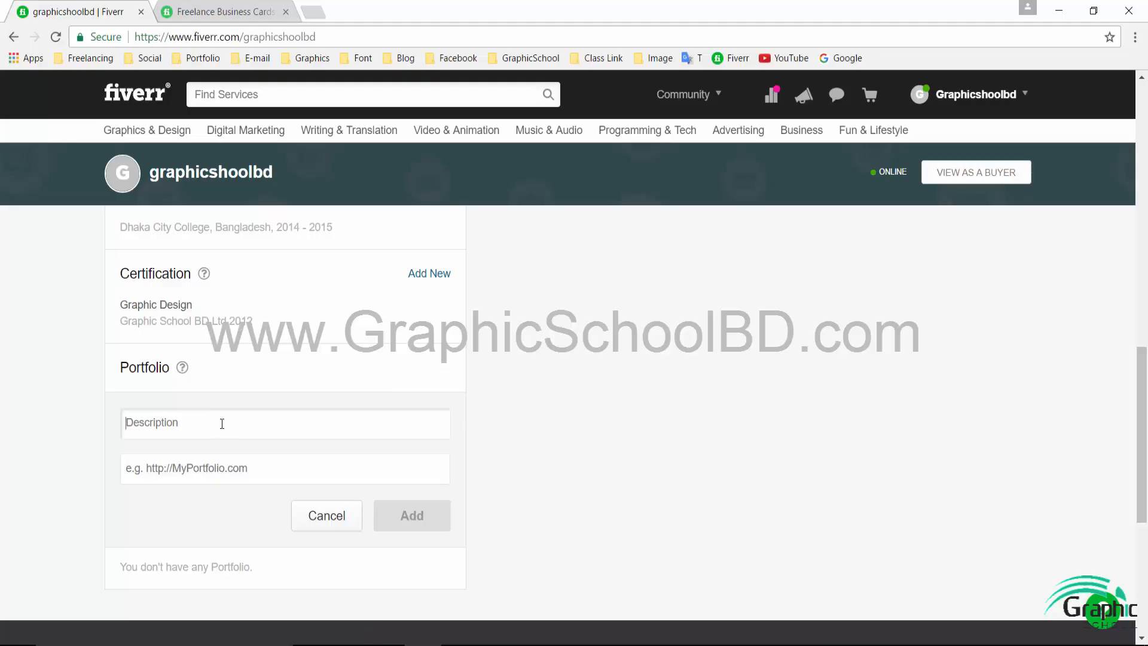
pyautogui.write('Logo Design')
pyautogui.click(177, 467)
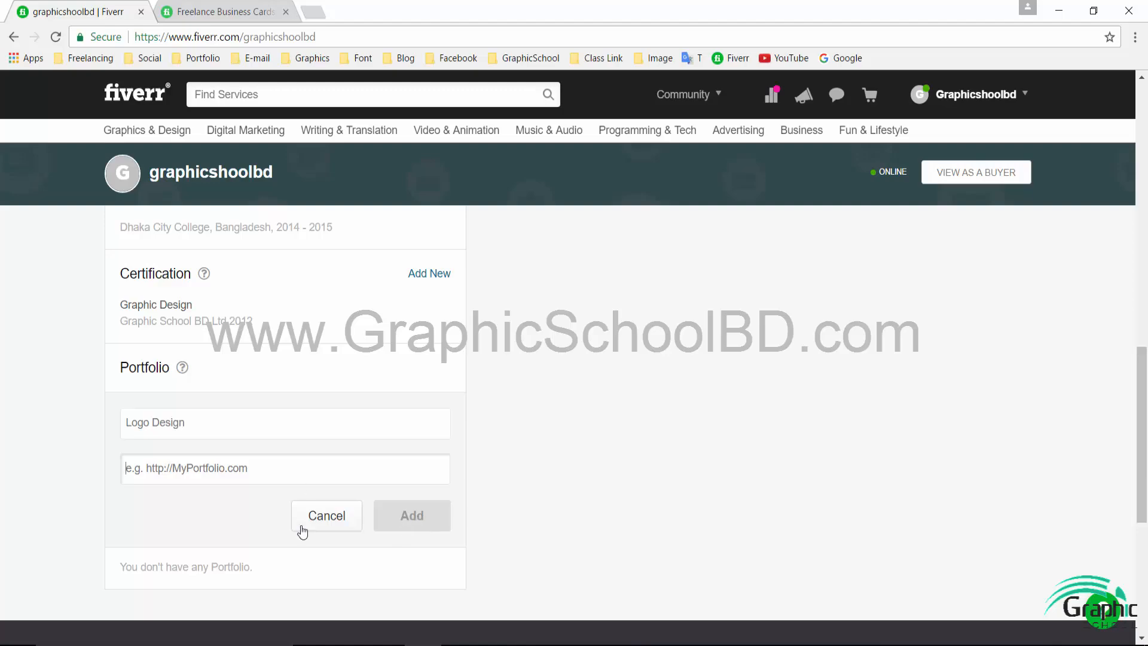
pyautogui.click(344, 516)
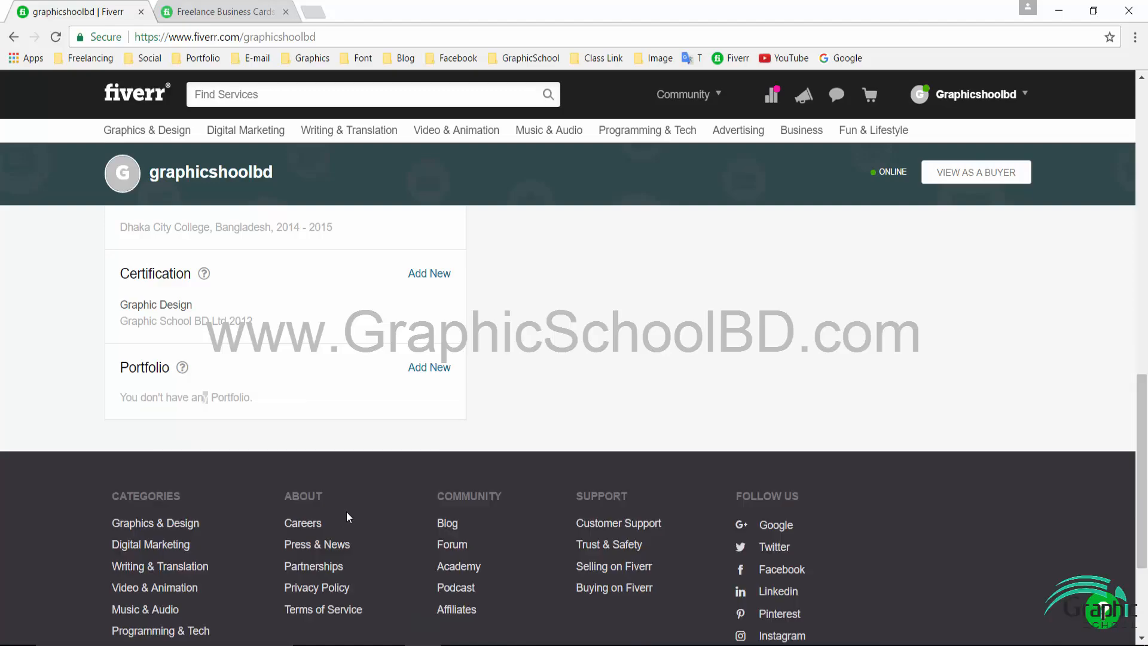
pyautogui.scroll(15, 346, 515)
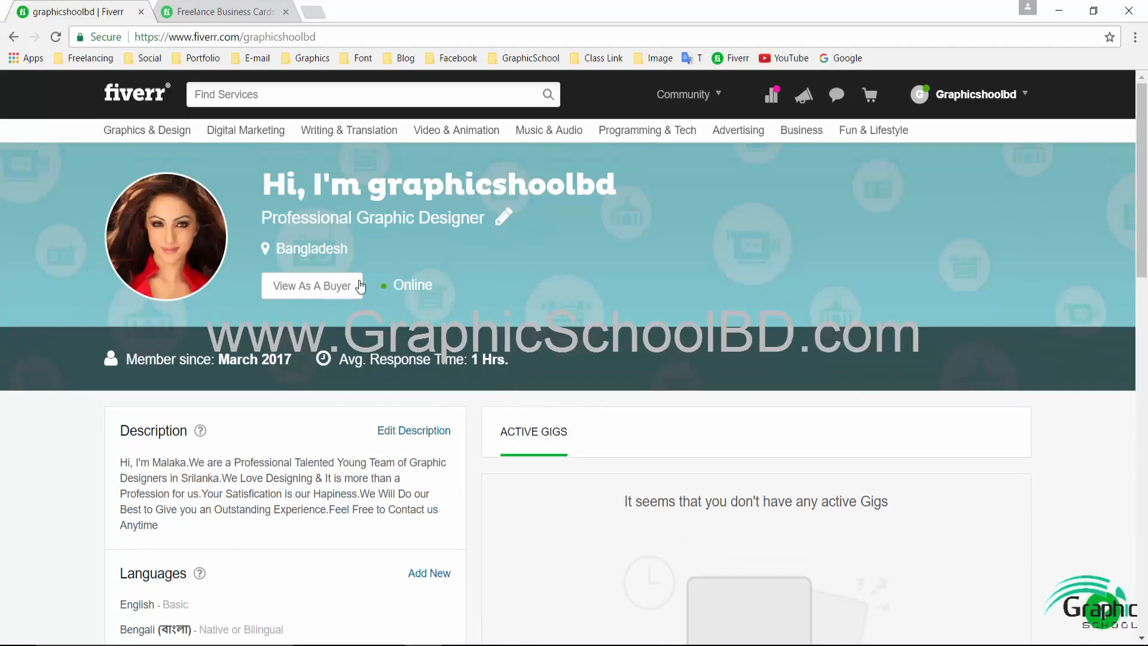
pyautogui.scroll(-11, 470, 428)
pyautogui.scroll(6, 470, 428)
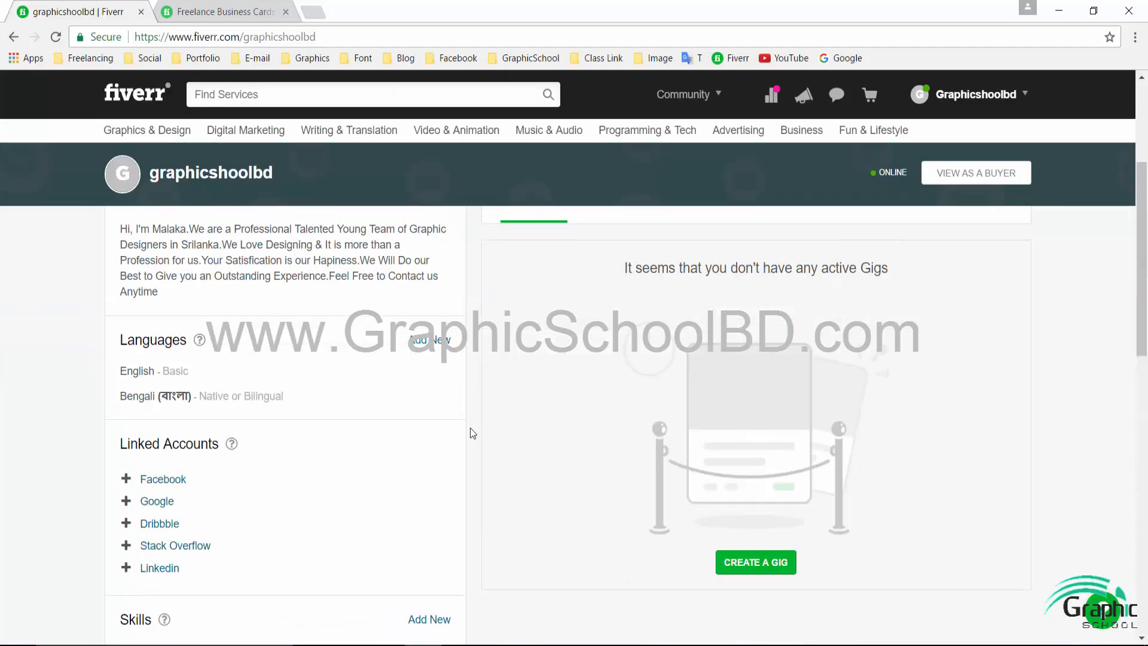
pyautogui.scroll(4, 470, 429)
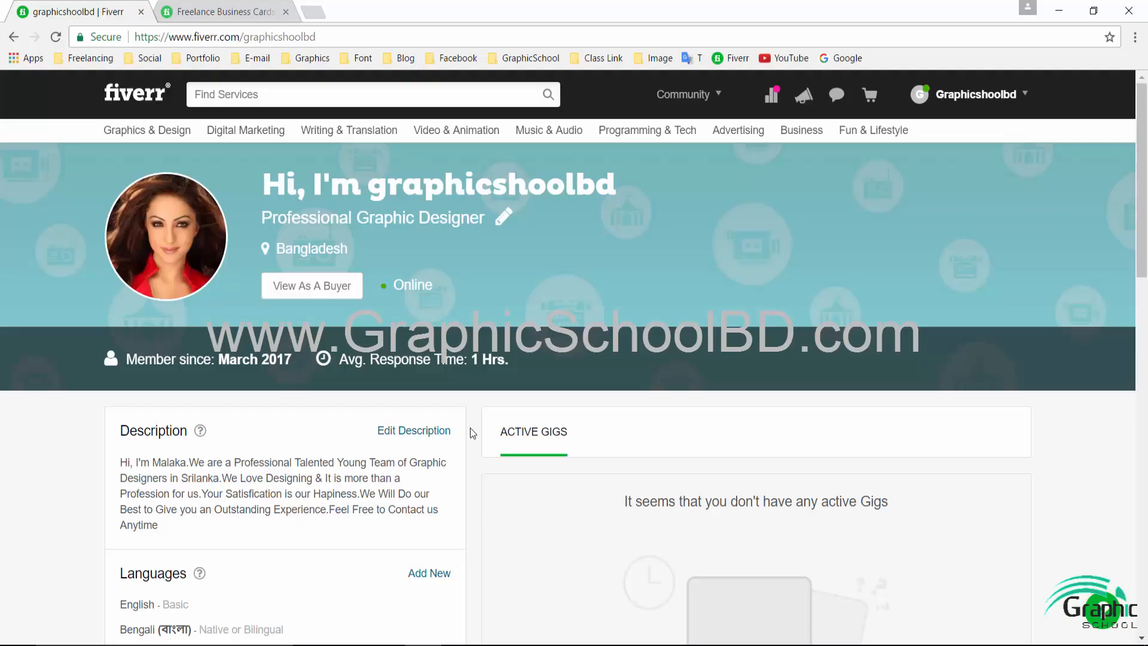